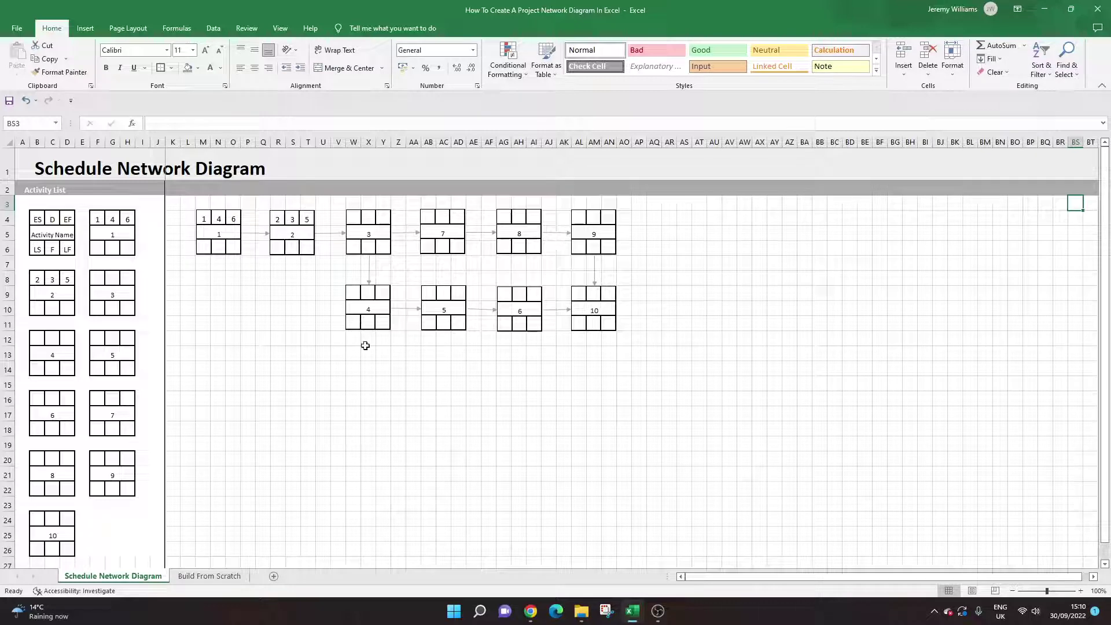
- Drag the node 1 and node 2 pictures to show the linked boxes can move
left_click(250, 321)
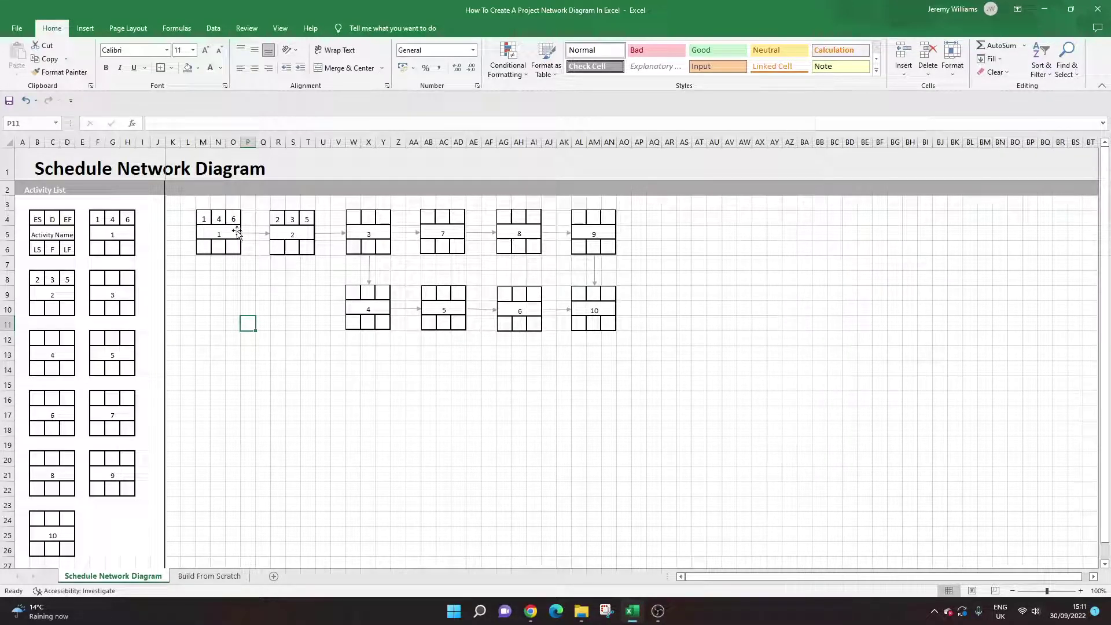
mouse_move(233, 218)
left_mouse_down()
mouse_move(233, 238)
mouse_move(230, 217)
left_mouse_up()
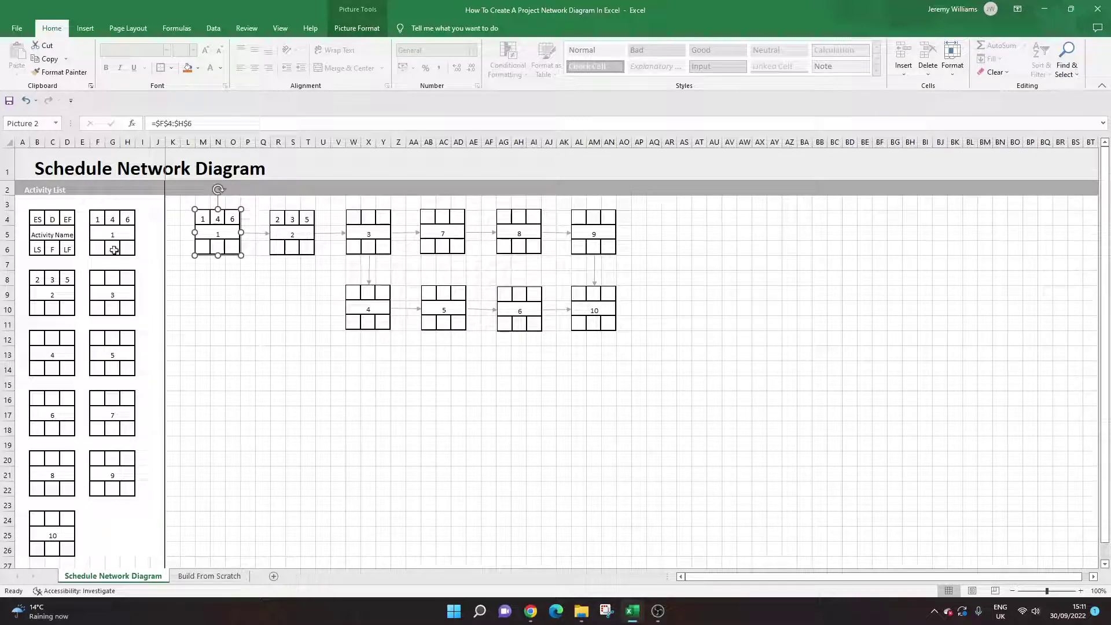
left_click(232, 309)
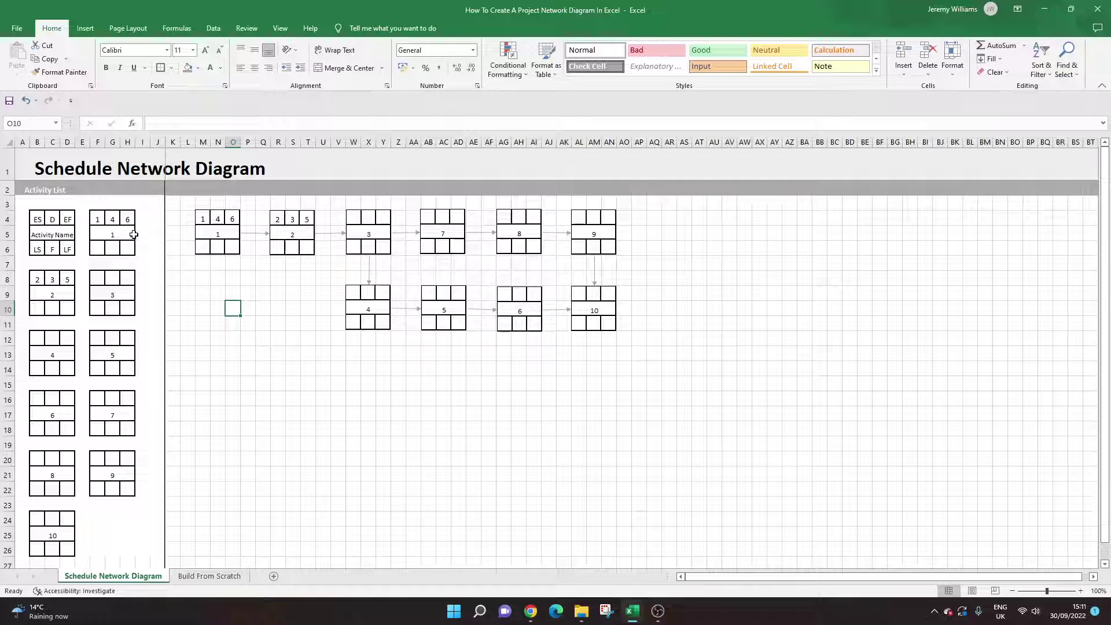
left_click(293, 231)
mouse_move(294, 232)
left_mouse_down()
mouse_move(295, 295)
mouse_move(293, 224)
left_mouse_up()
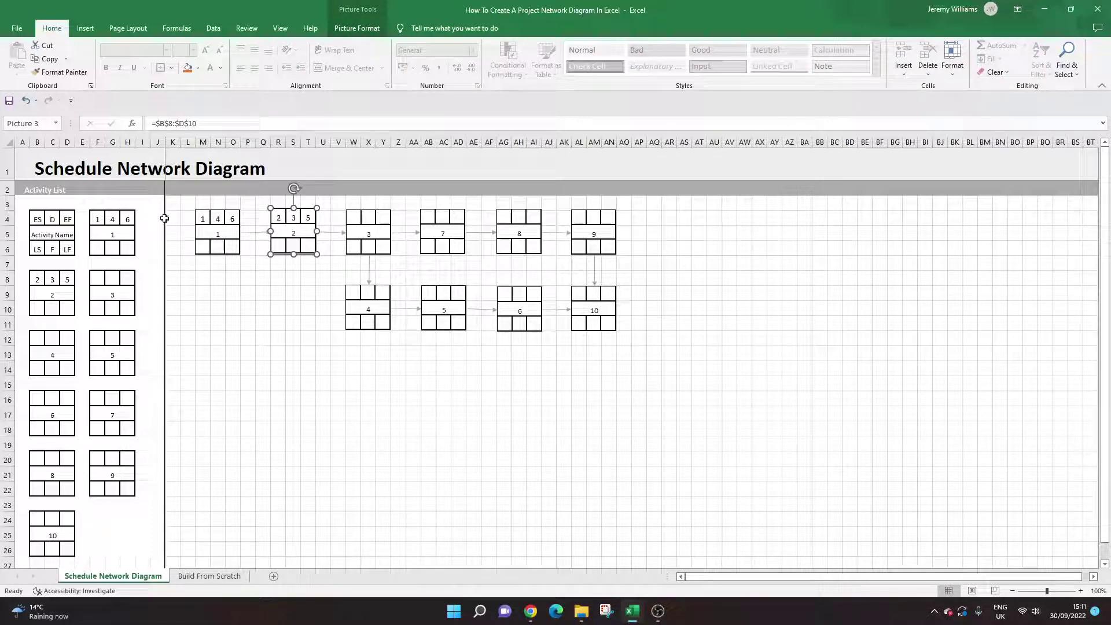
- Restore activity 1's early start in F4 to 1, then go to the Build From Scratch sheet
left_click(95, 220)
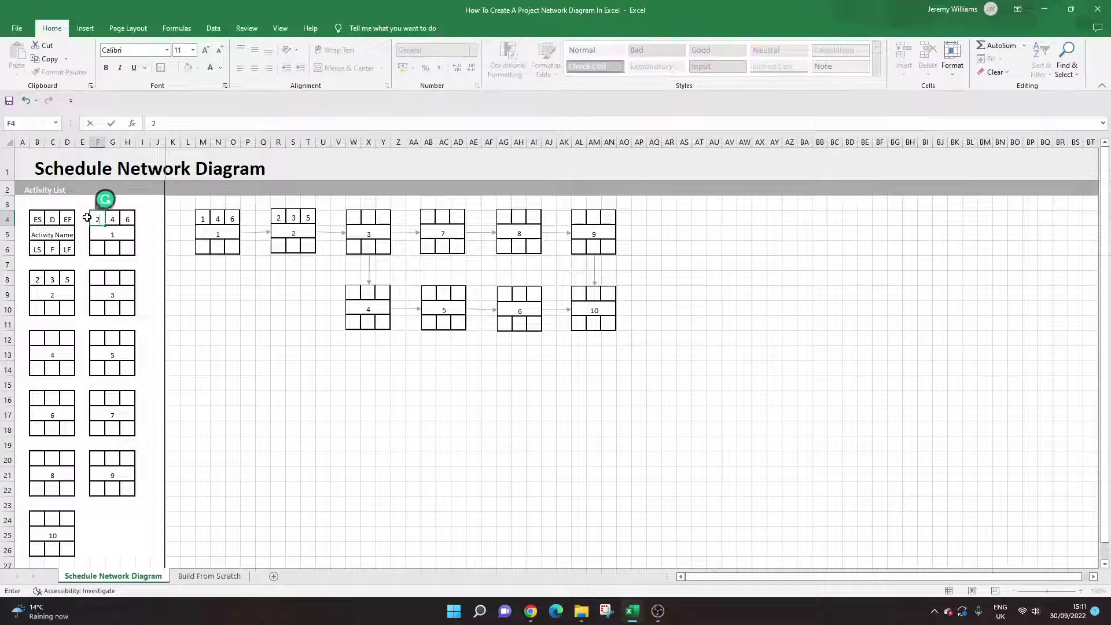
key("ctrl+z")
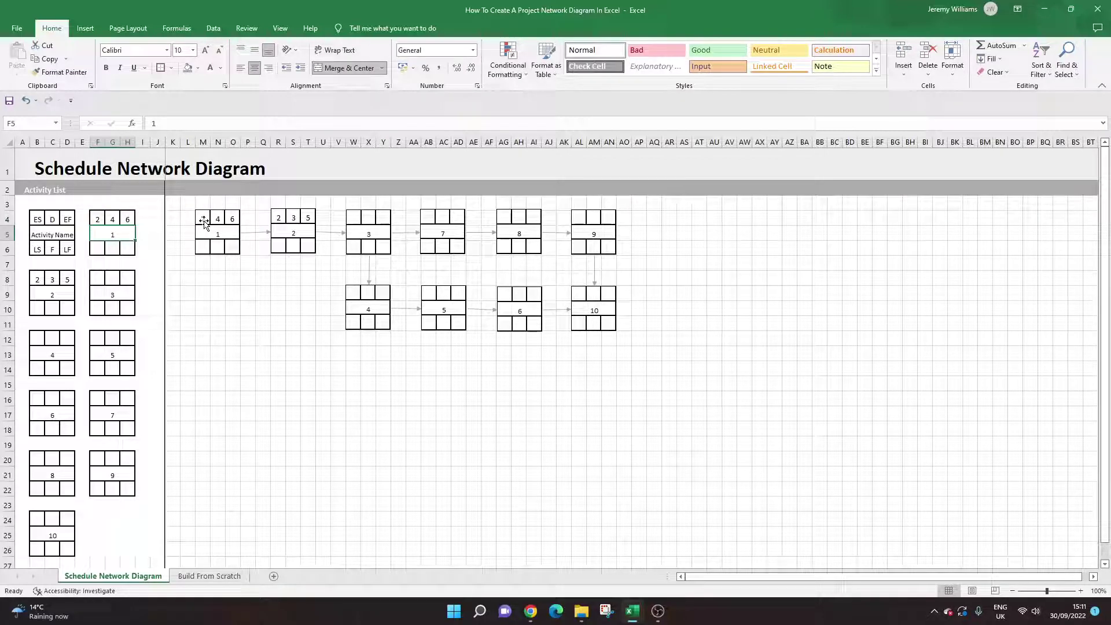
left_click(92, 221)
type("1")
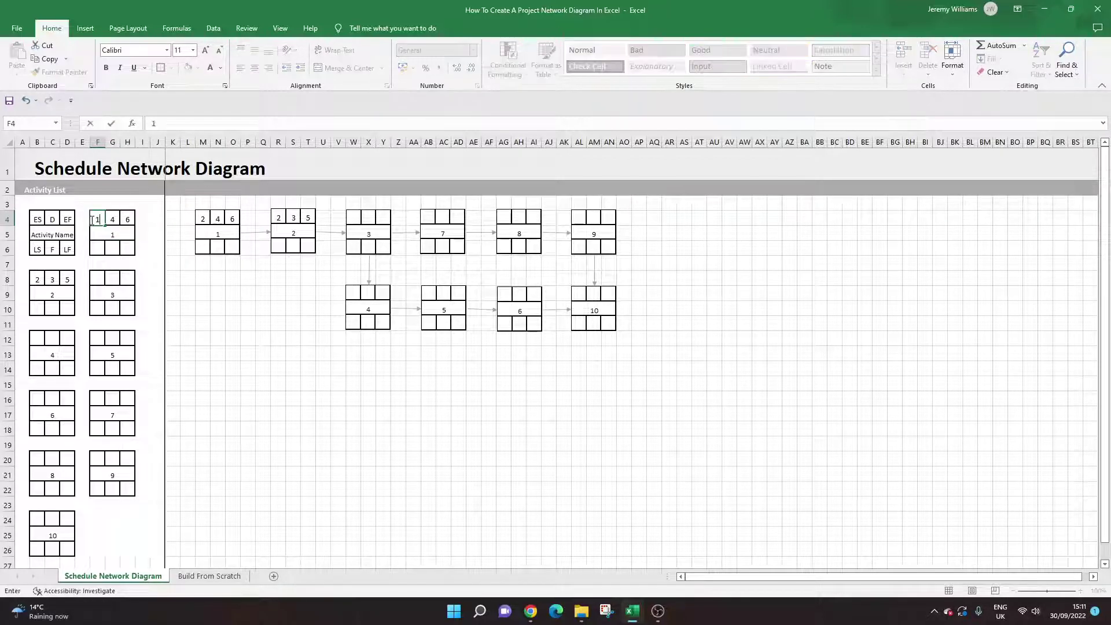
left_click(140, 233)
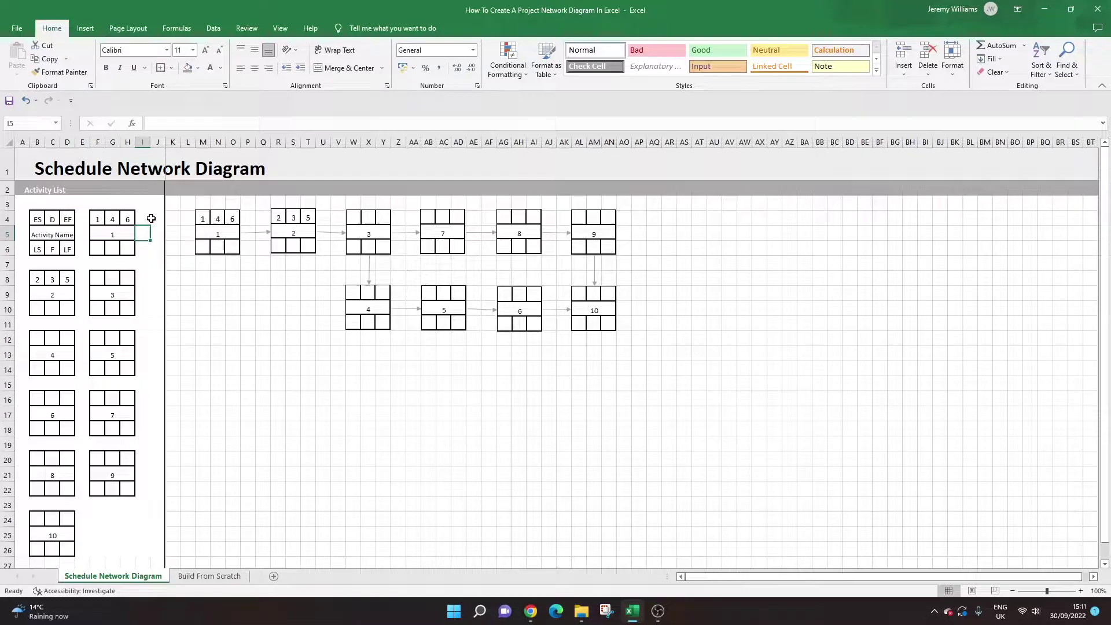
left_click(208, 291)
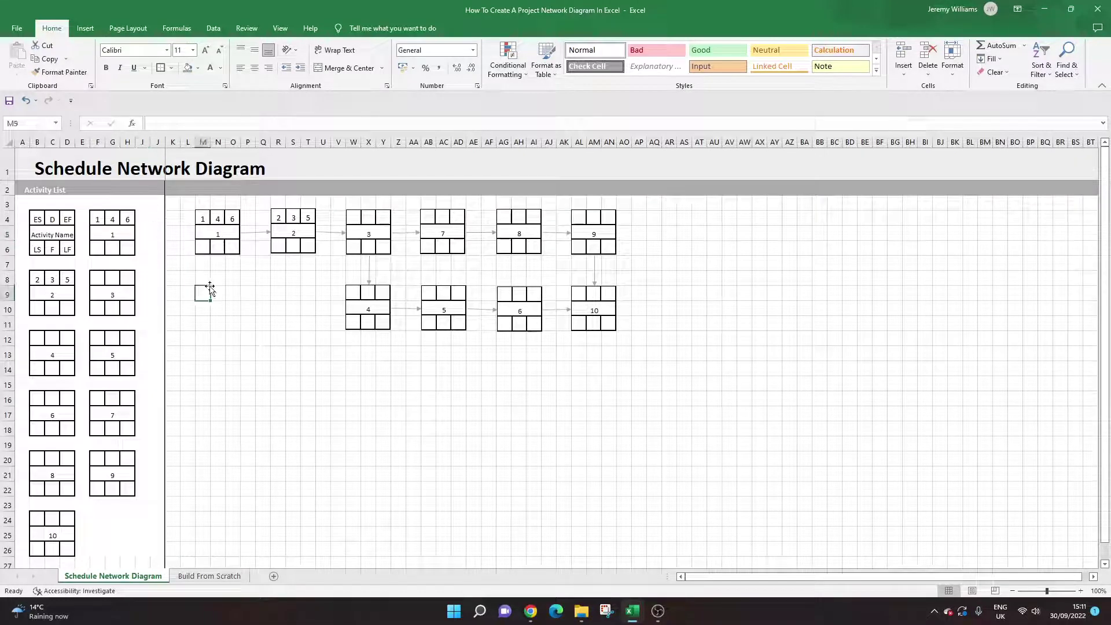
left_click(223, 576)
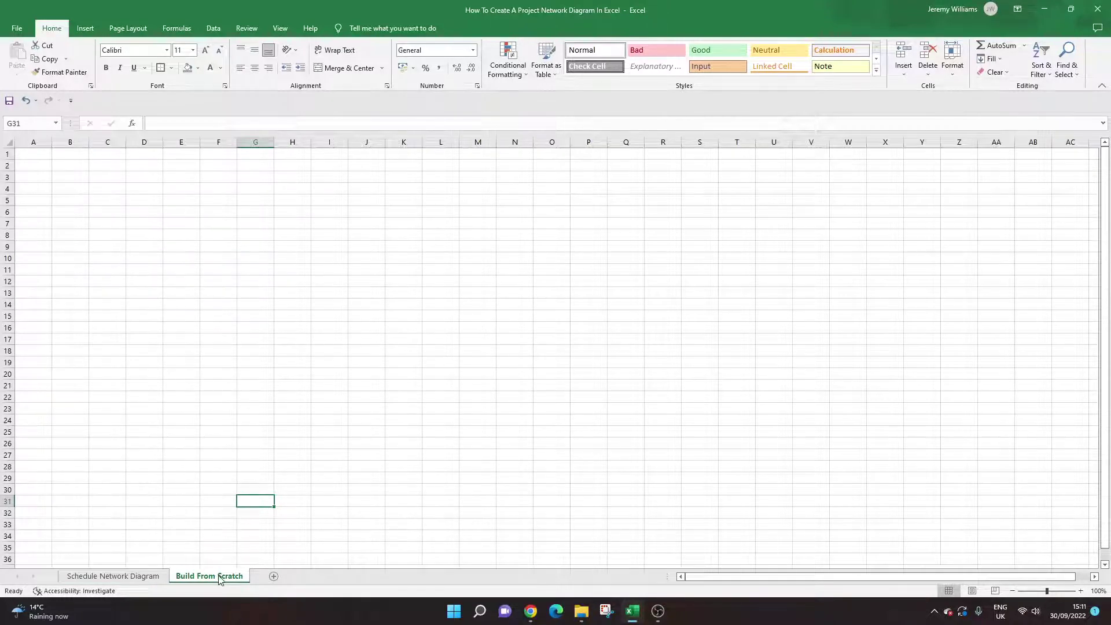
- Click around the blank Build From Scratch grid, then select all cells with the corner button
left_click(162, 327)
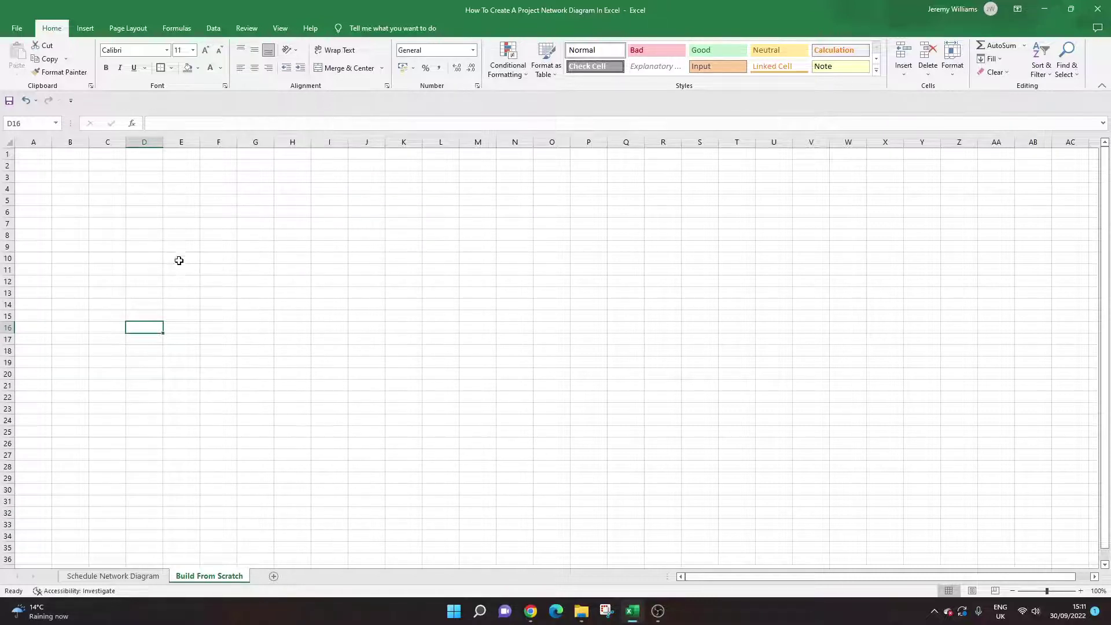
left_click(141, 177)
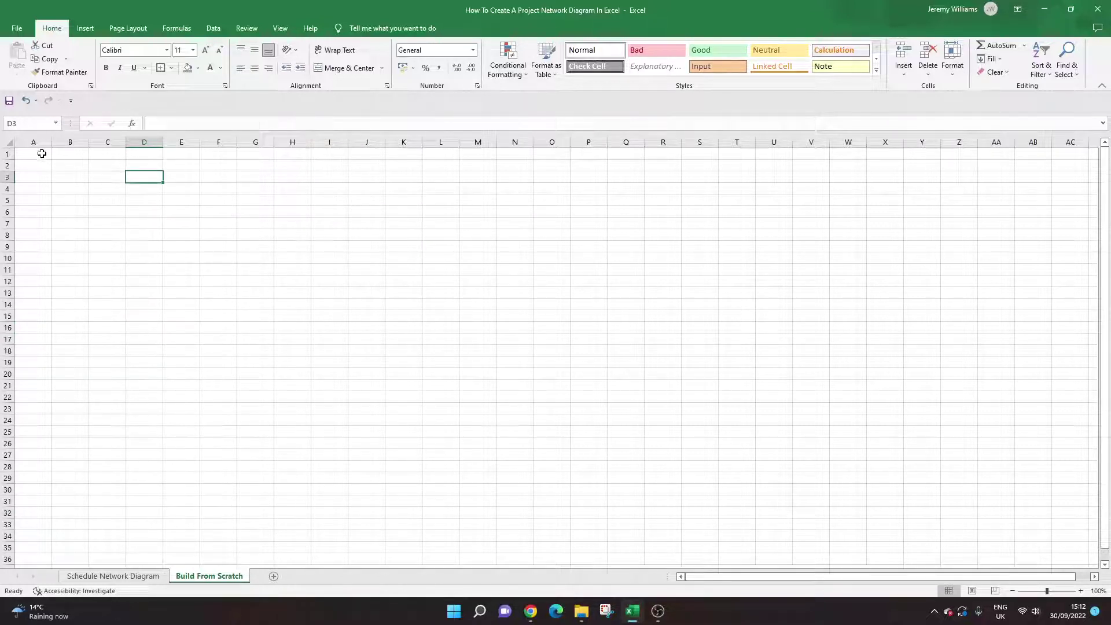
left_click(248, 177)
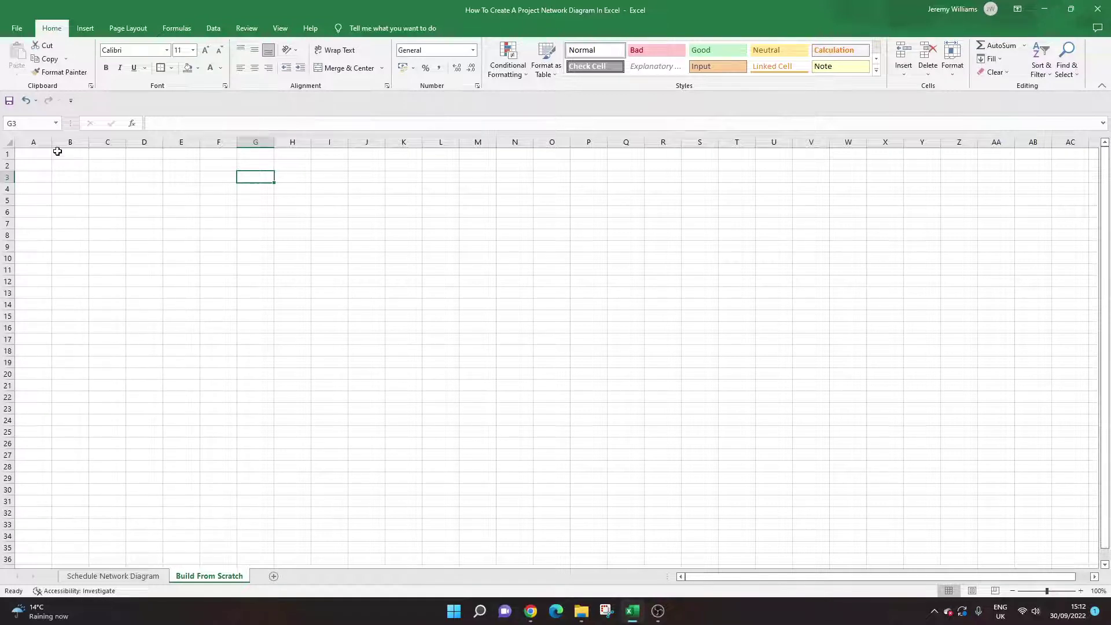
left_click(107, 223)
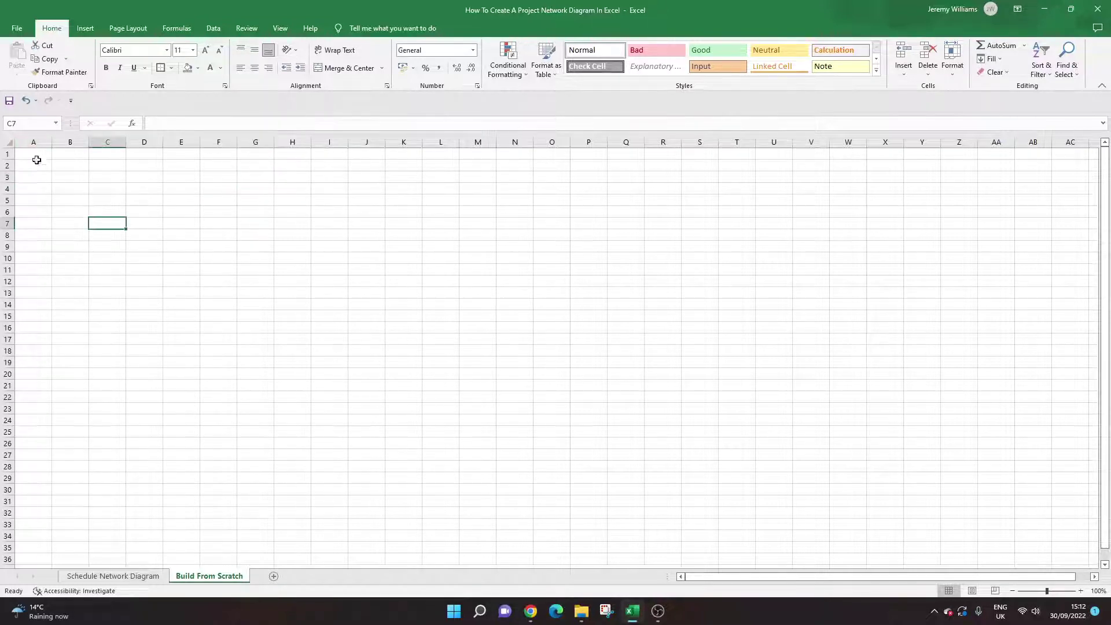
left_click(9, 142)
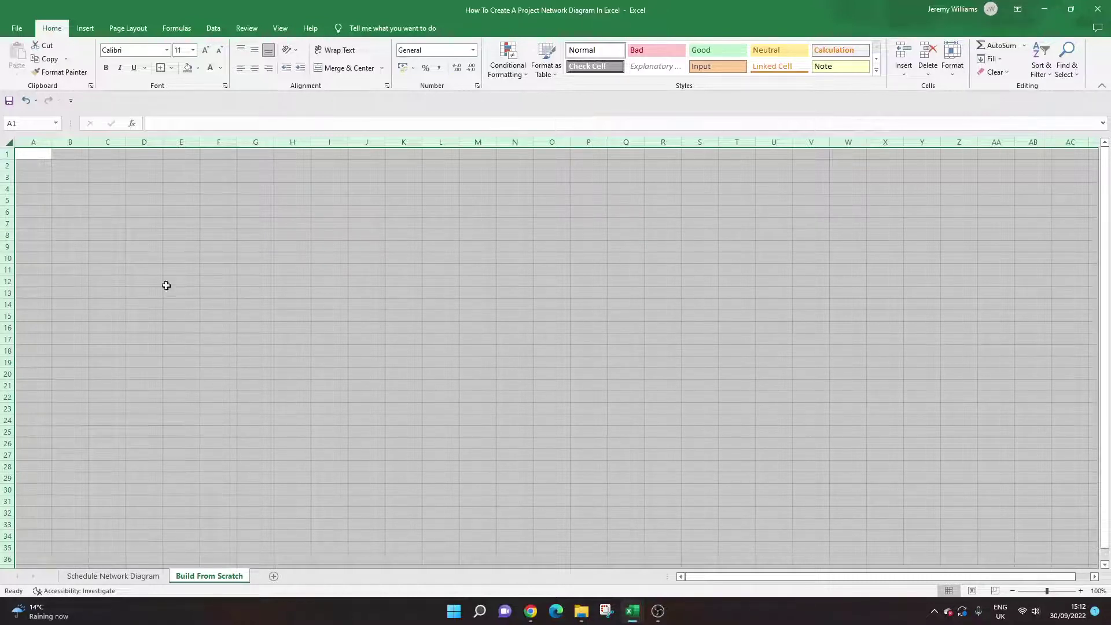
- Set the width of every column to 3
right_click(38, 139)
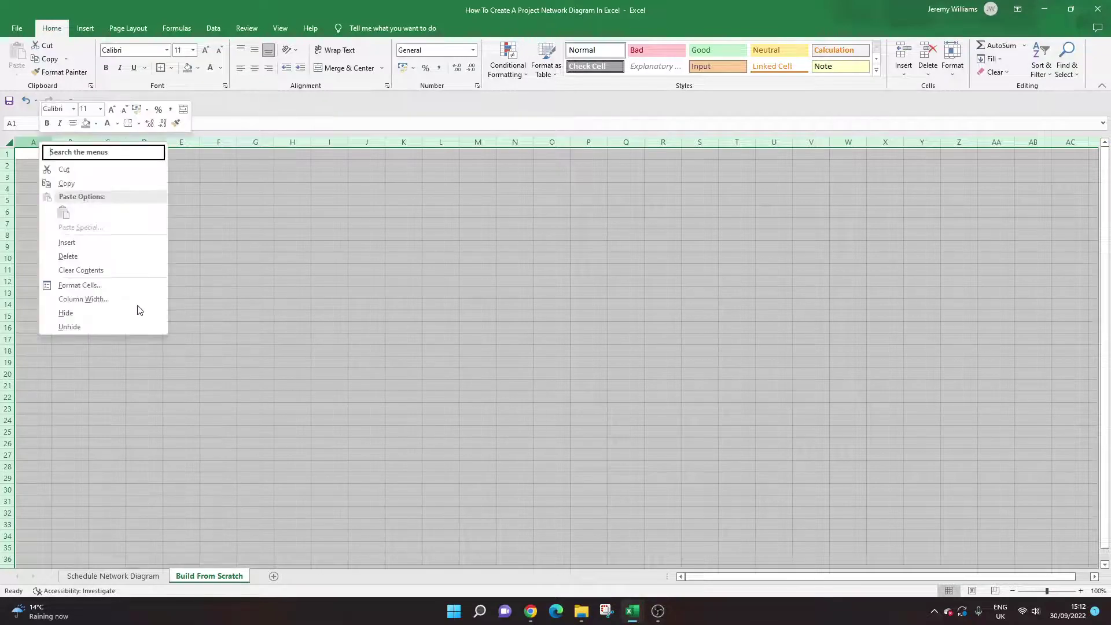
left_click(90, 300)
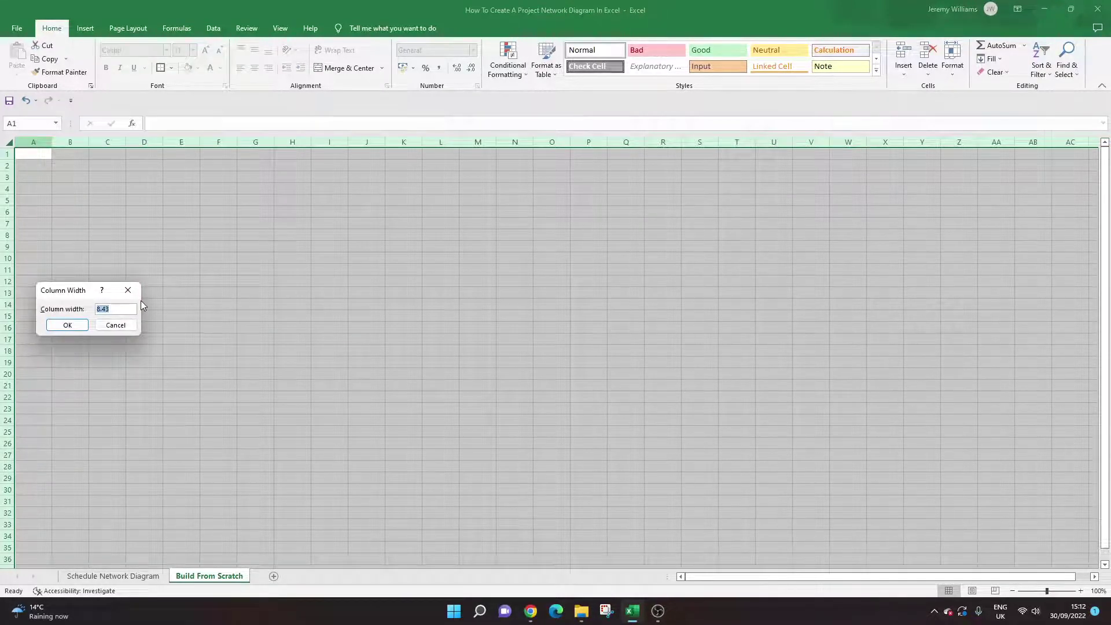
type("3")
key("Return")
- Set the height of every row to 20
right_click(8, 166)
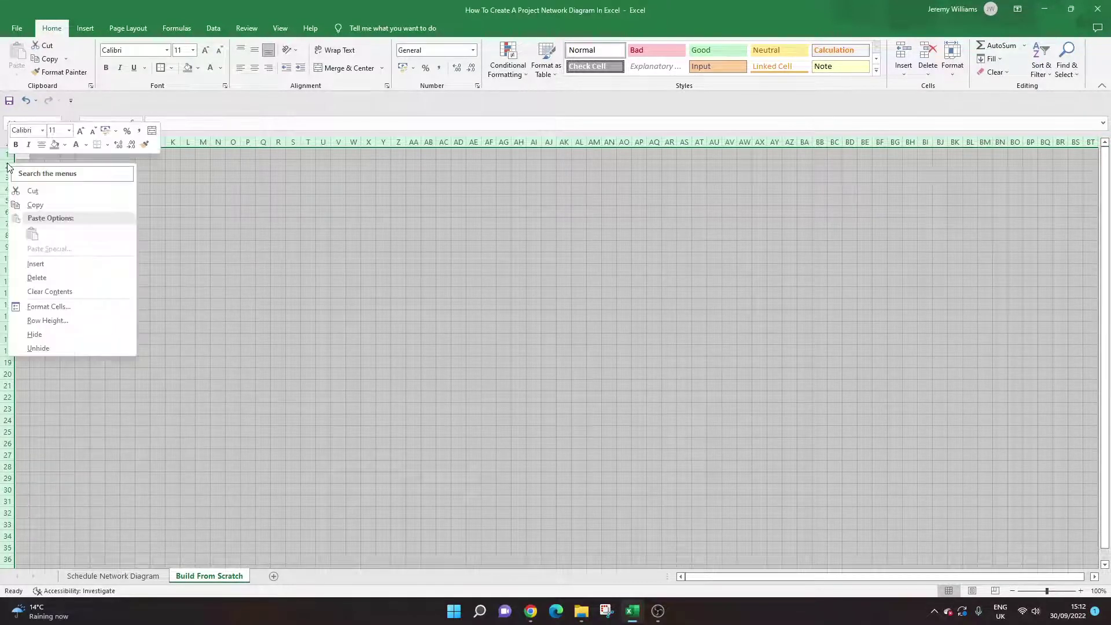
left_click(68, 318)
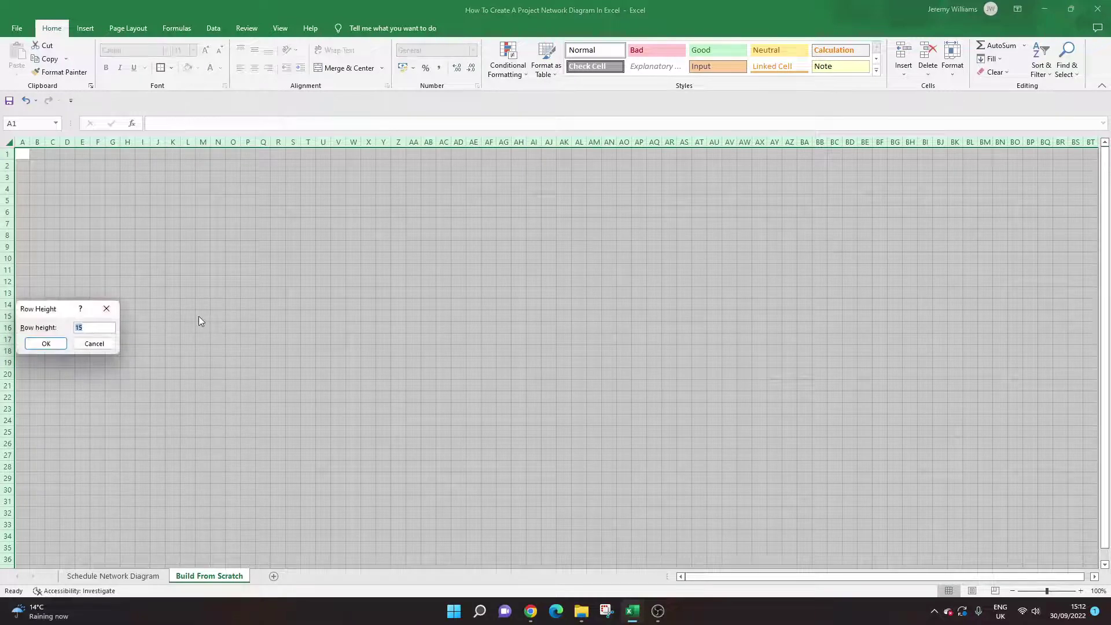
type("20")
key("Return")
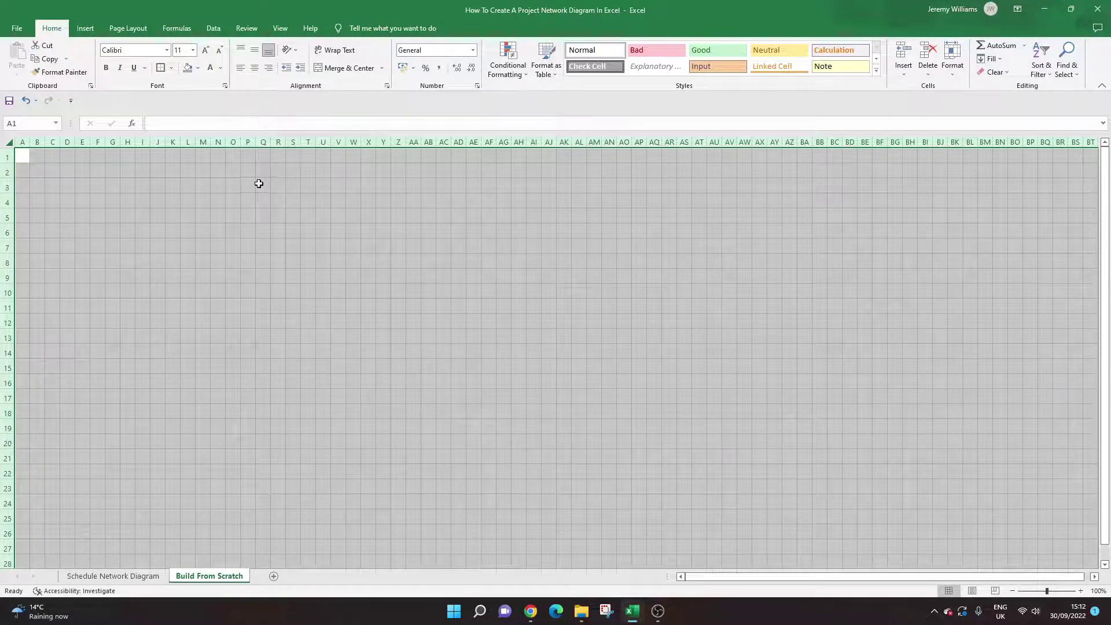
- Enter the title 'Project Network Diagram' in cell B1
left_click(258, 184)
left_click_drag(39, 156, 152, 155)
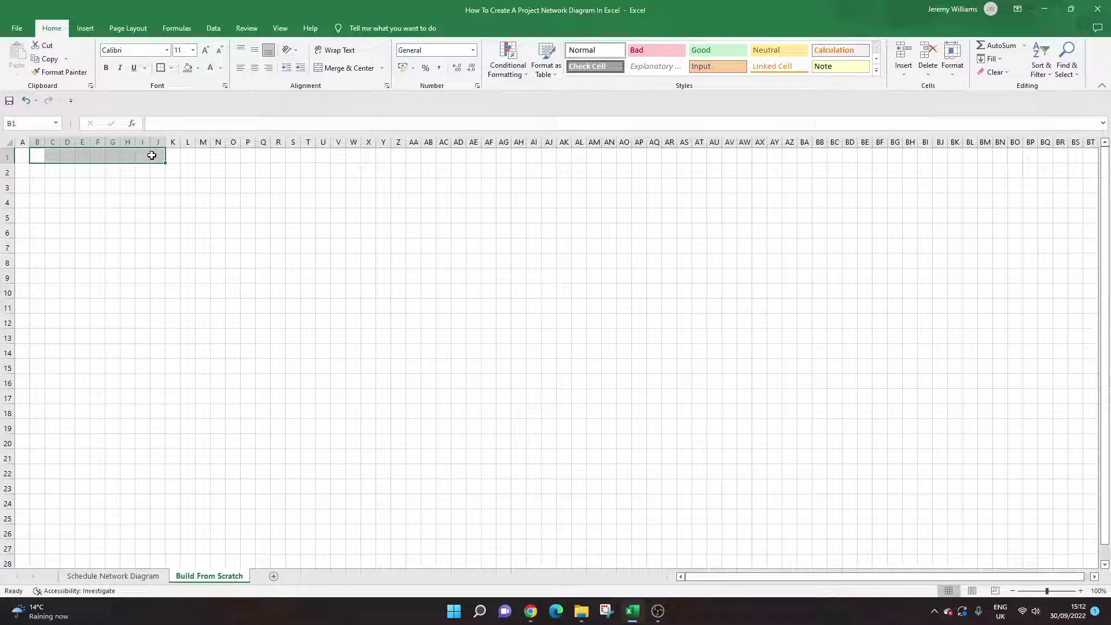
left_click(97, 172)
left_click(42, 154)
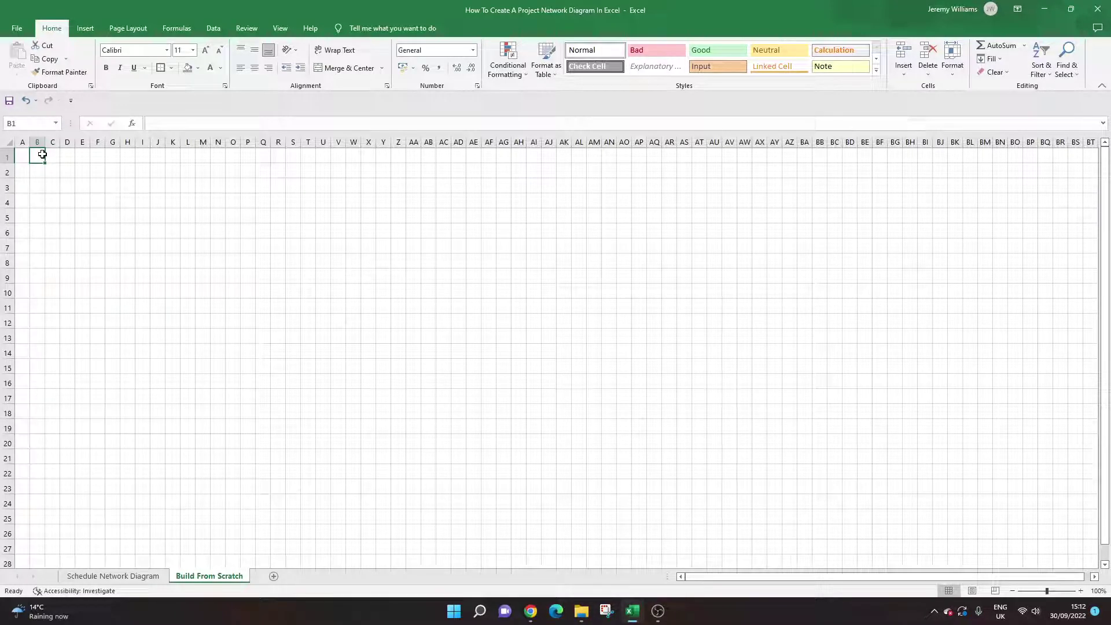
type("Project ")
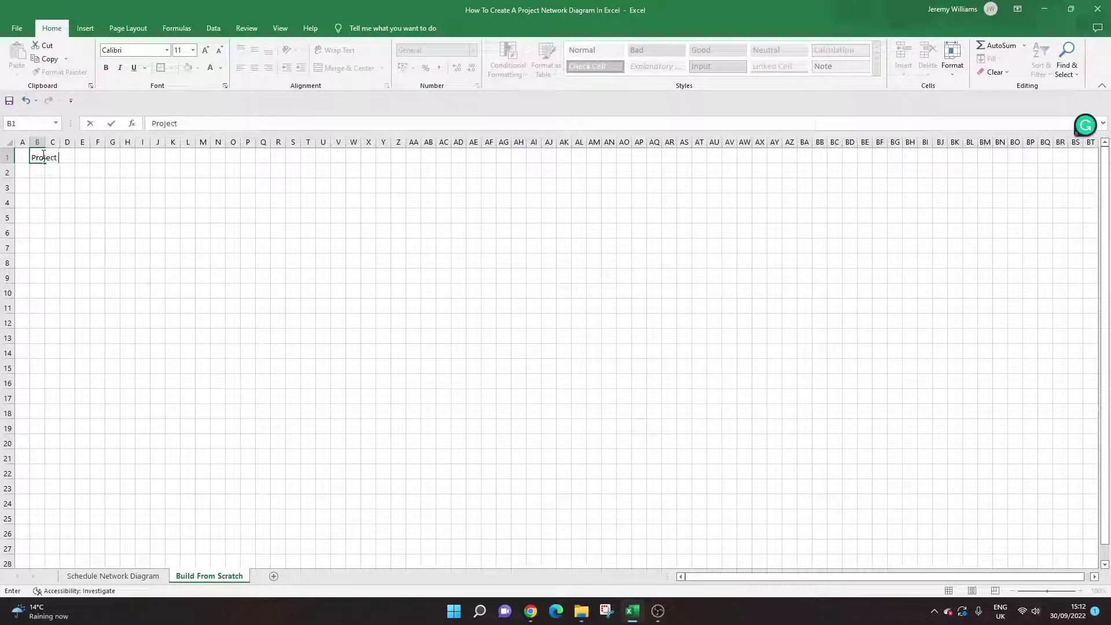
type("Network Diagram")
key("Return")
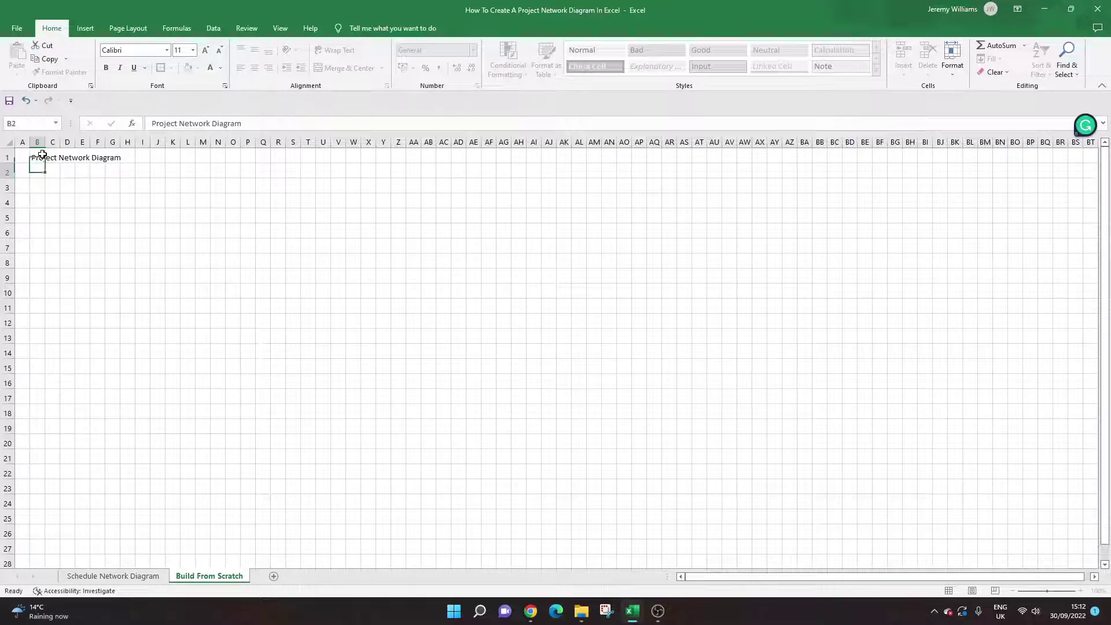
- Make the B1 title bold at font size 26
left_click(44, 156)
left_click(106, 69)
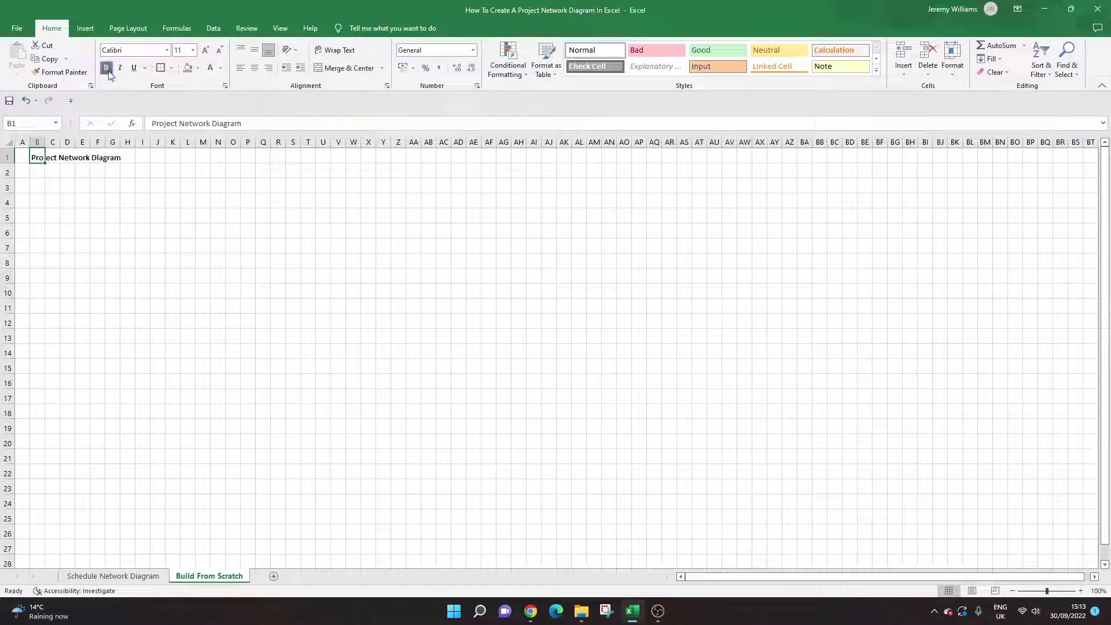
left_click(206, 52)
left_click(206, 51)
left_click(206, 51)
left_click(206, 51)
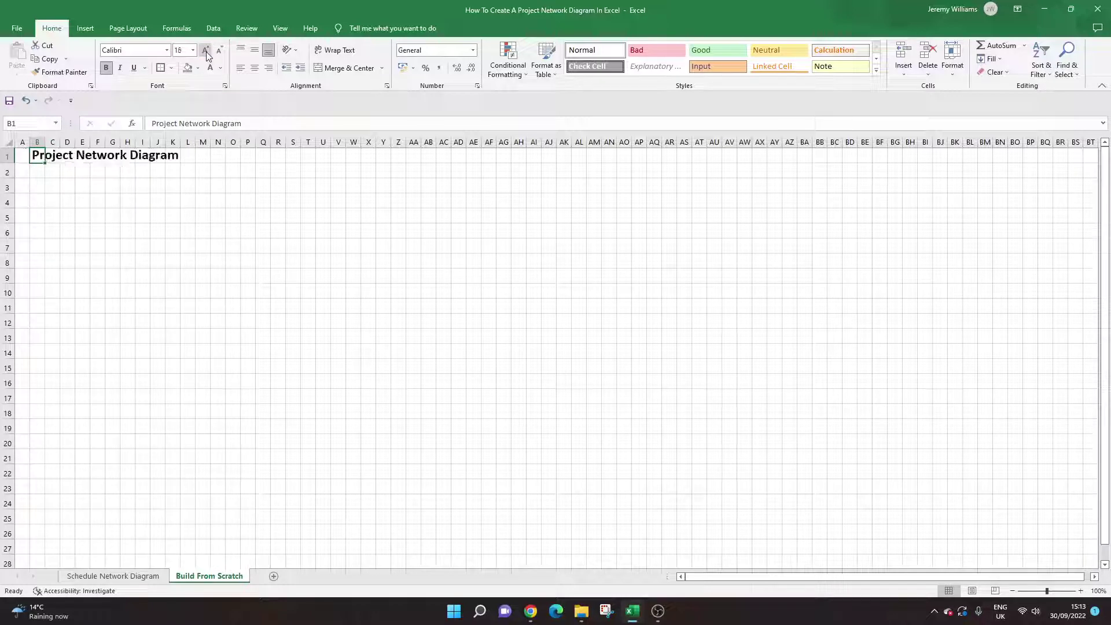
left_click(206, 51)
left_click(205, 51)
left_click(206, 51)
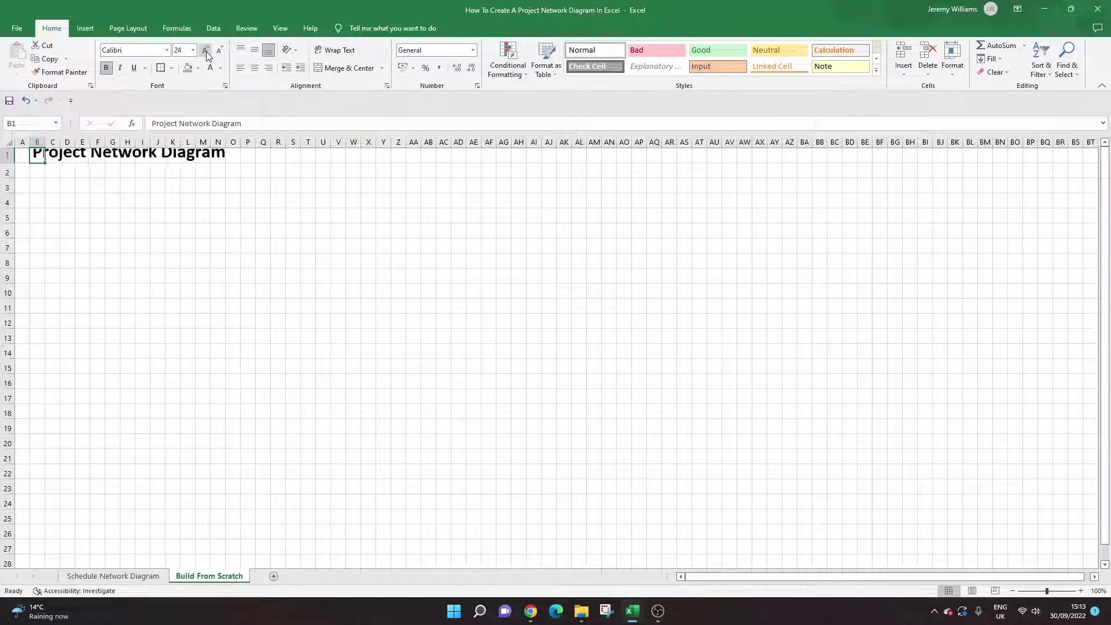
left_click(206, 51)
left_click(206, 51)
left_click(206, 51)
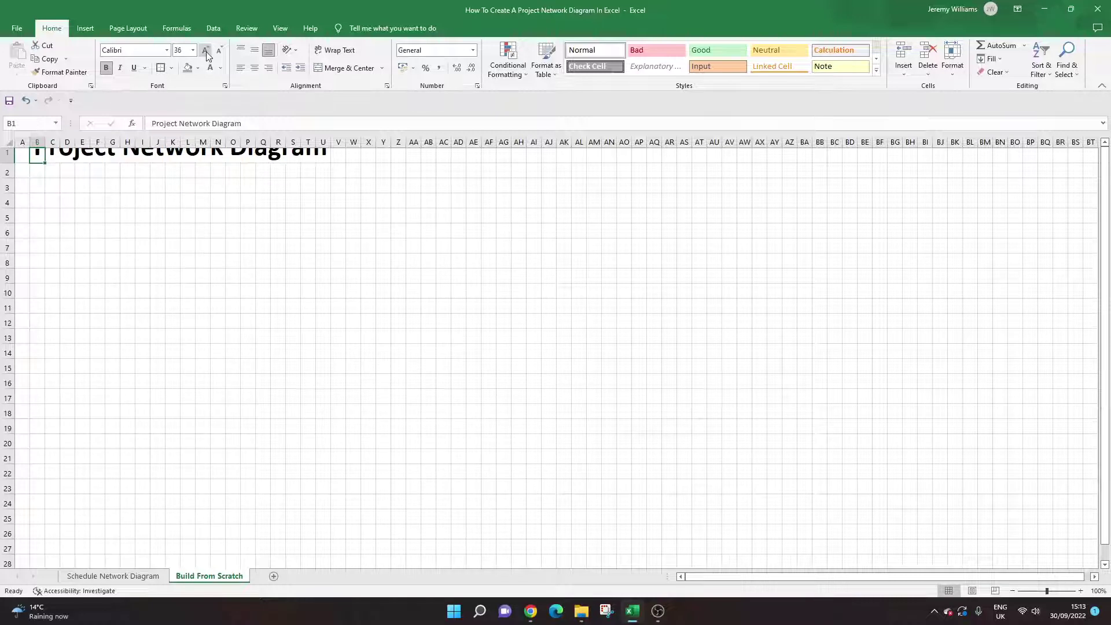
left_click(220, 51)
left_click(220, 52)
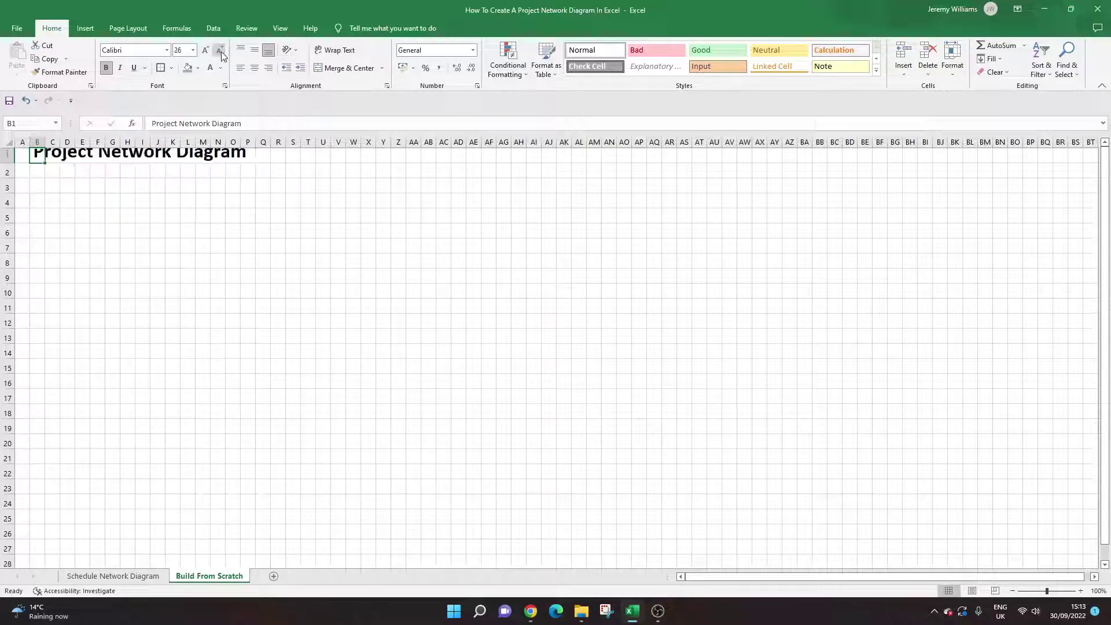
left_click(7, 156)
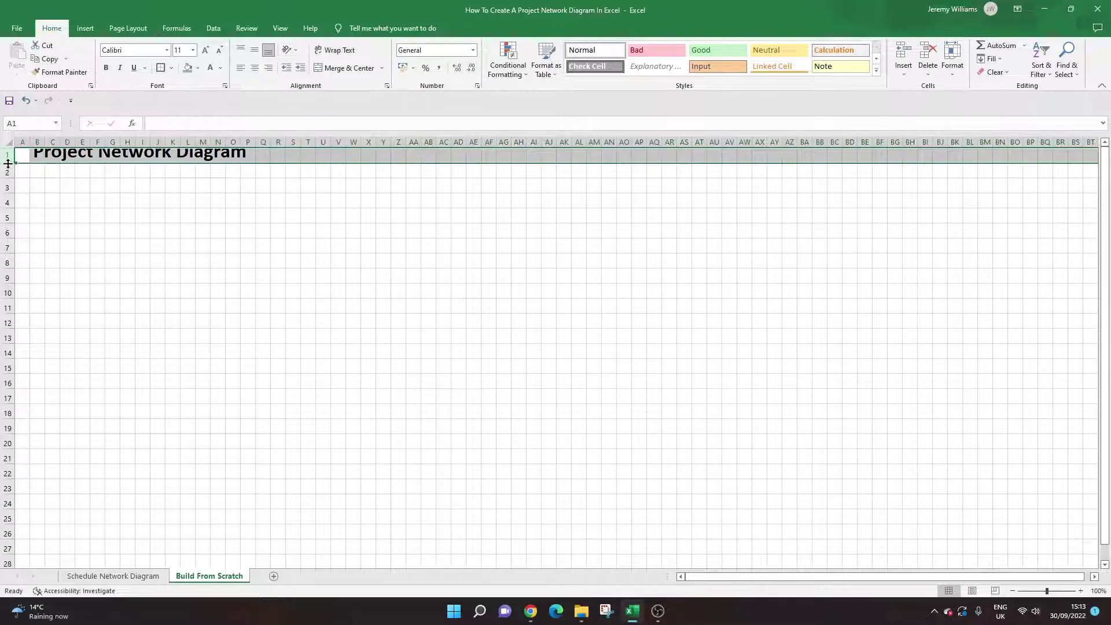
- Heighten row 1, merge the title across B1:N1, and shrink its font to 24
left_click_drag(8, 164, 11, 176)
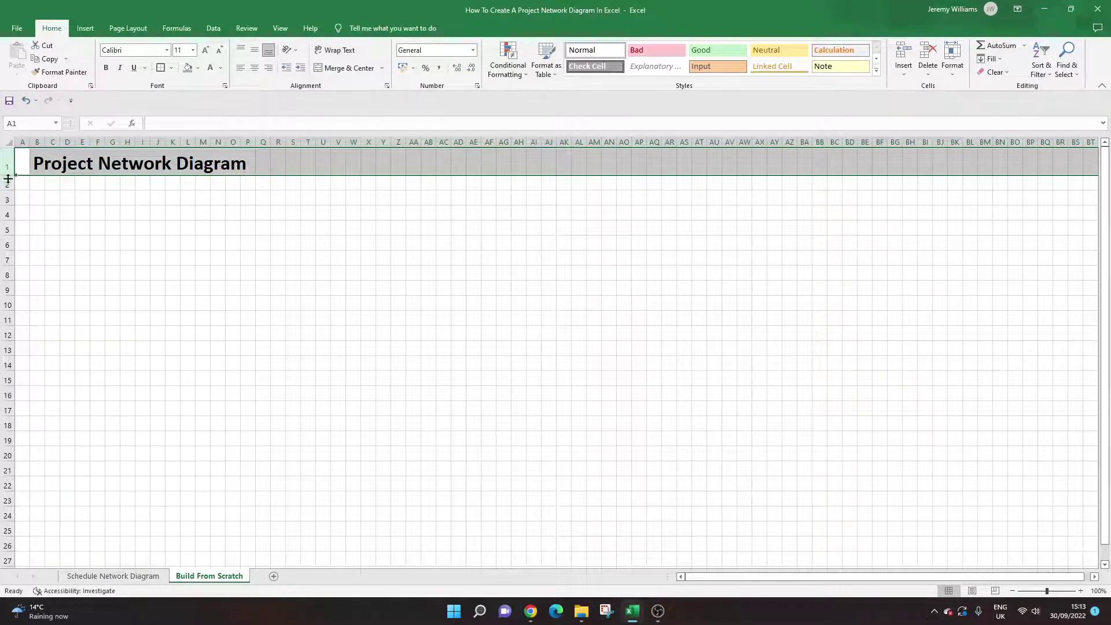
left_click(126, 227)
left_click(52, 165)
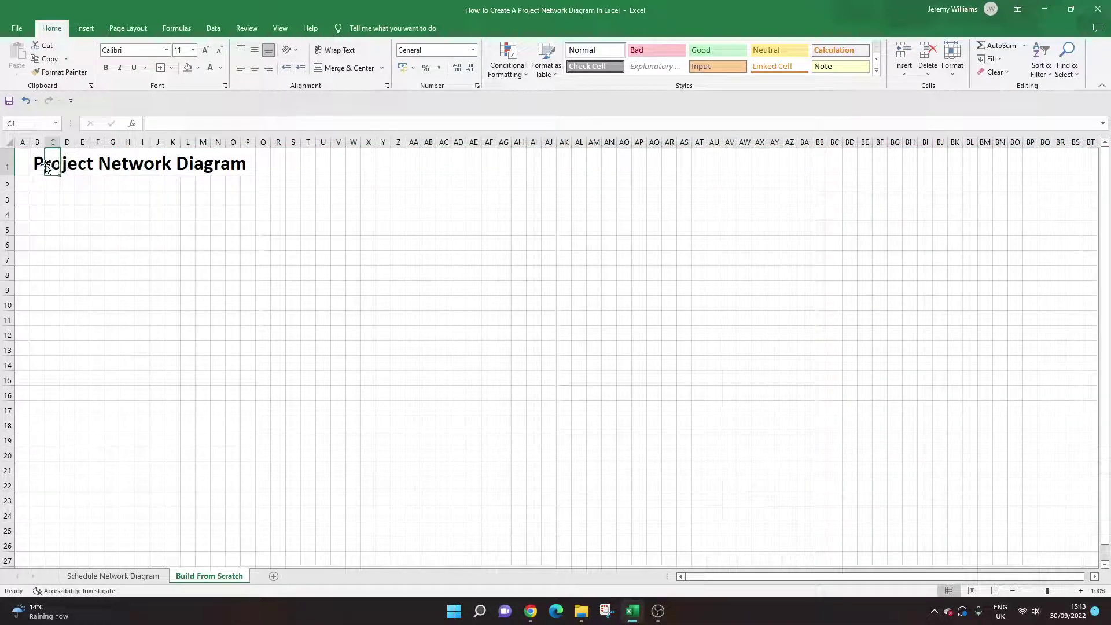
left_click(37, 159)
left_click_drag(37, 159, 216, 161)
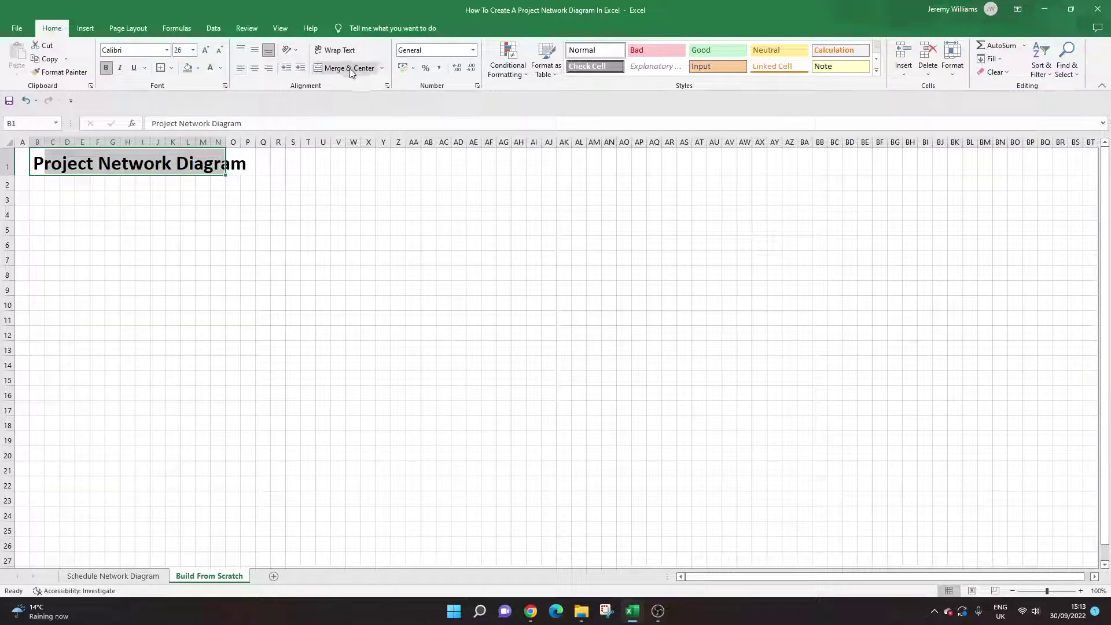
left_click(330, 74)
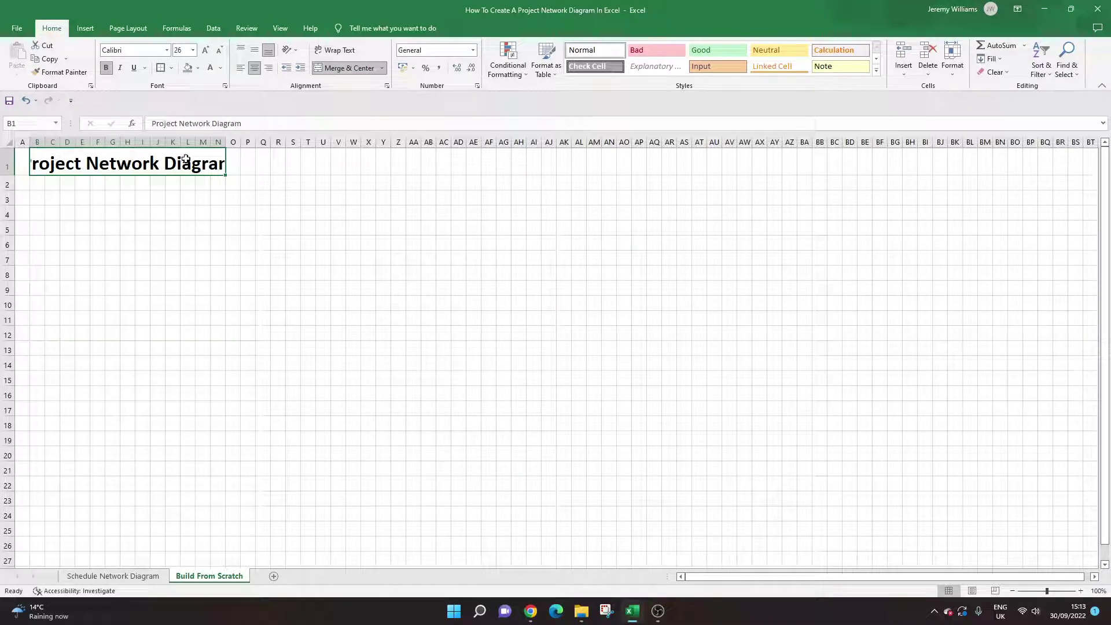
left_click(219, 50)
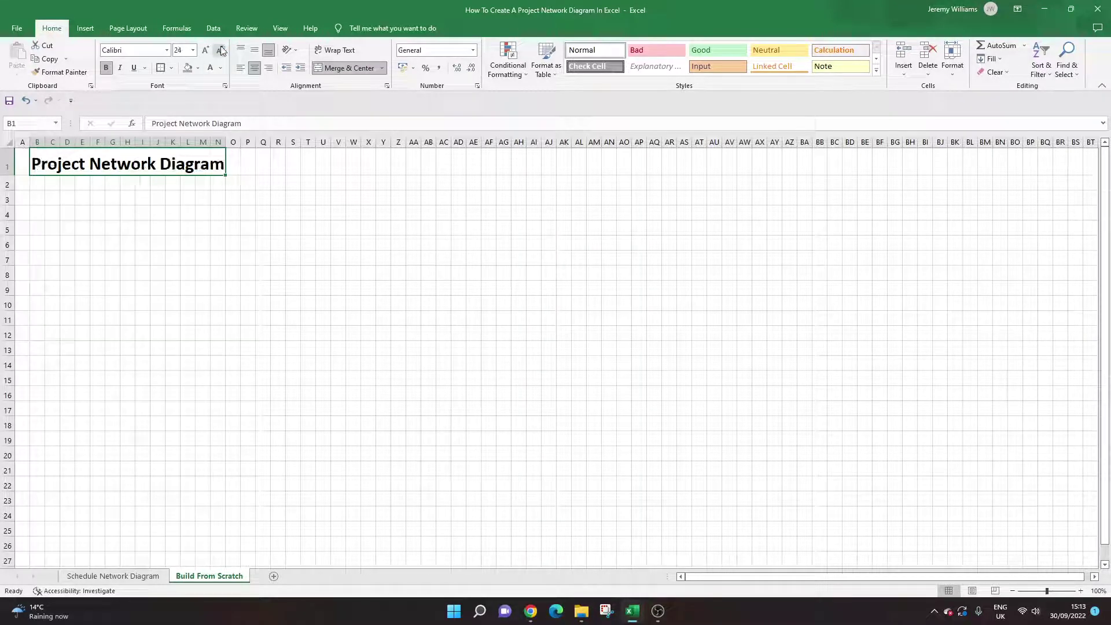
left_click(220, 49)
left_click(222, 230)
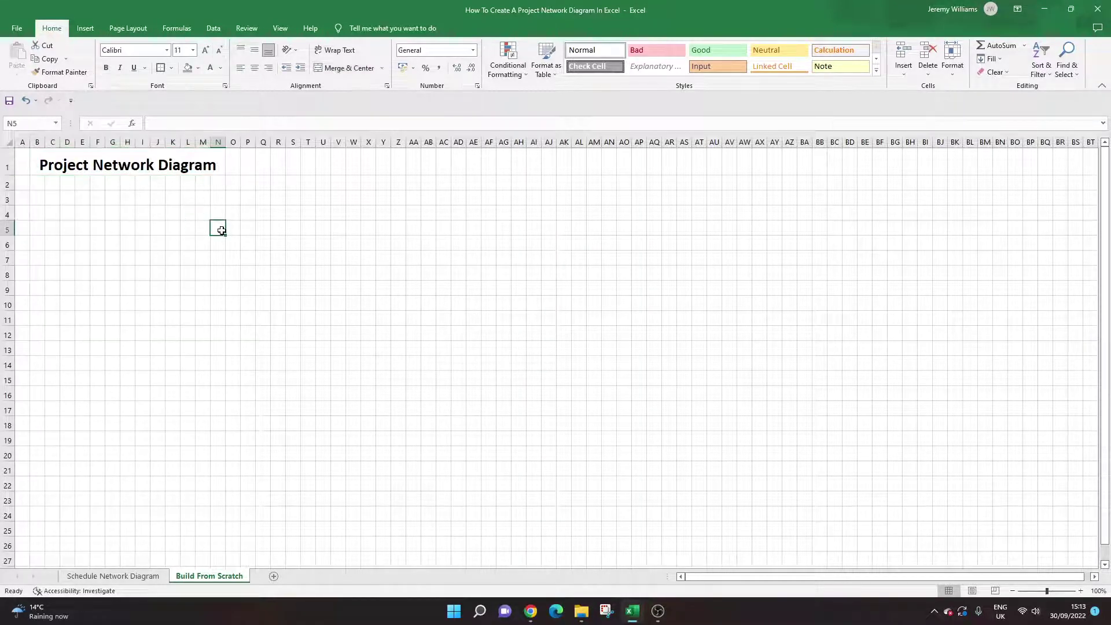
- Fill the whole of row 1 with light grey behind the title
left_click(25, 165)
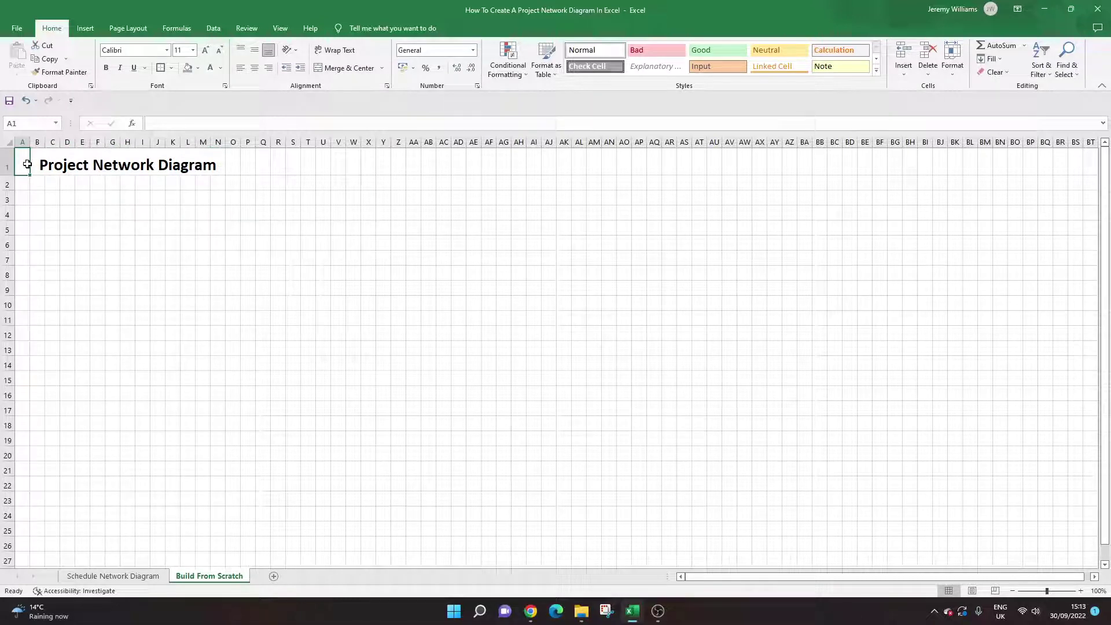
left_click(41, 171)
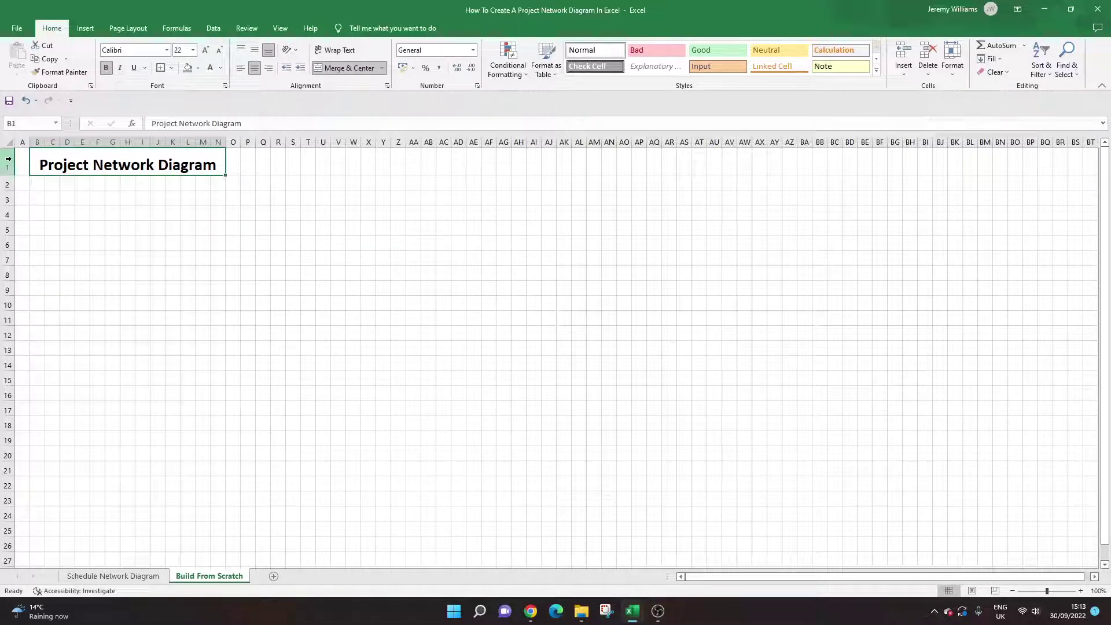
left_click(8, 159)
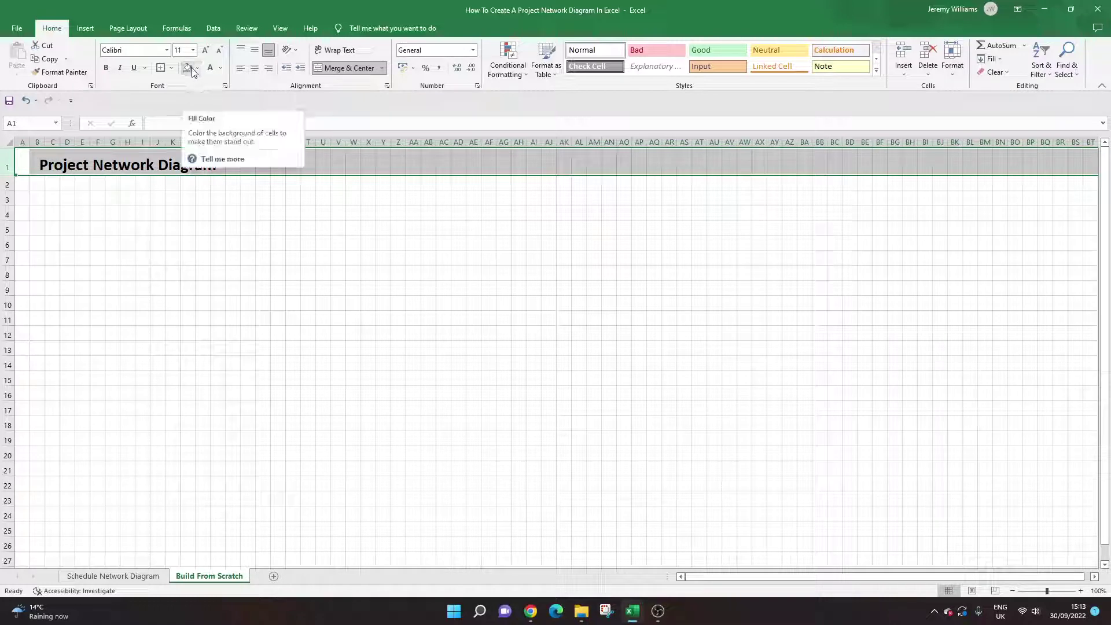
left_click(190, 73)
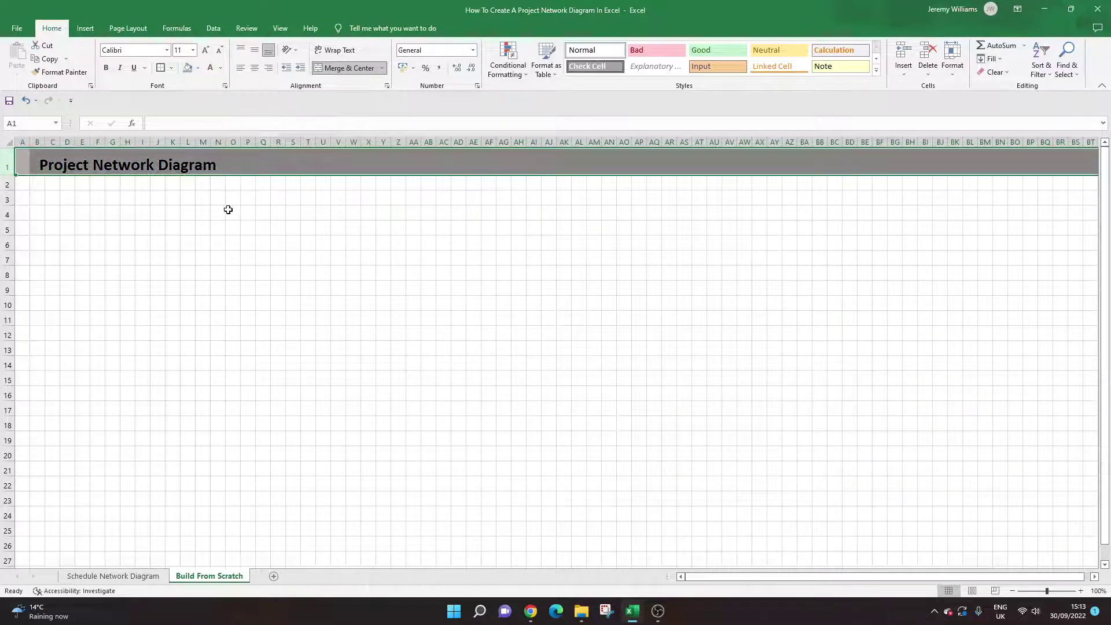
left_click(233, 210)
left_click(8, 158)
left_click(197, 67)
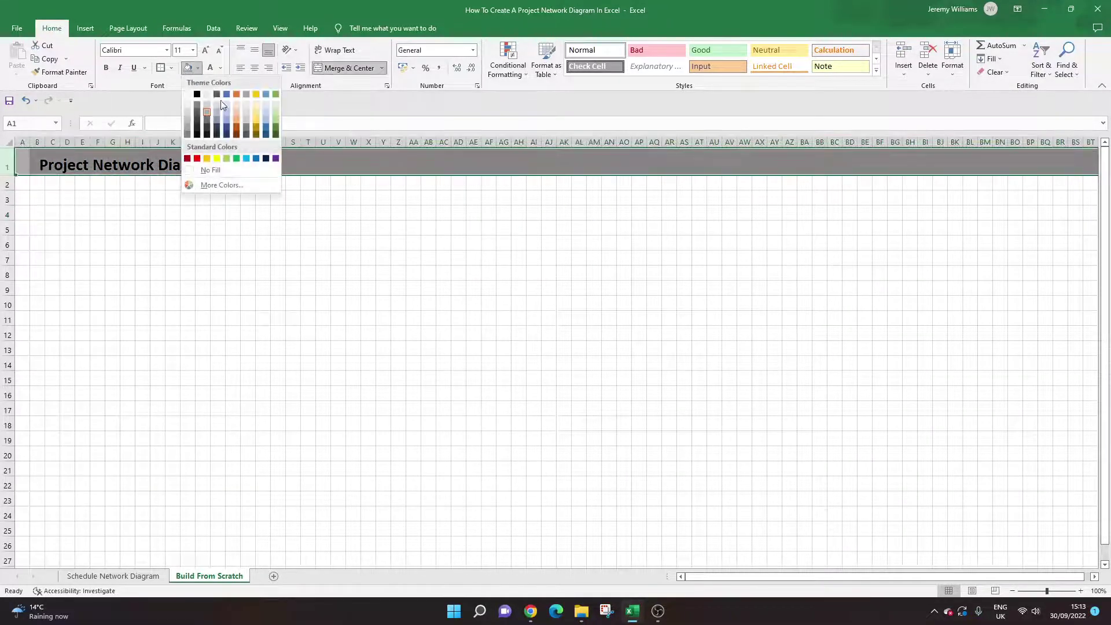
left_click(210, 106)
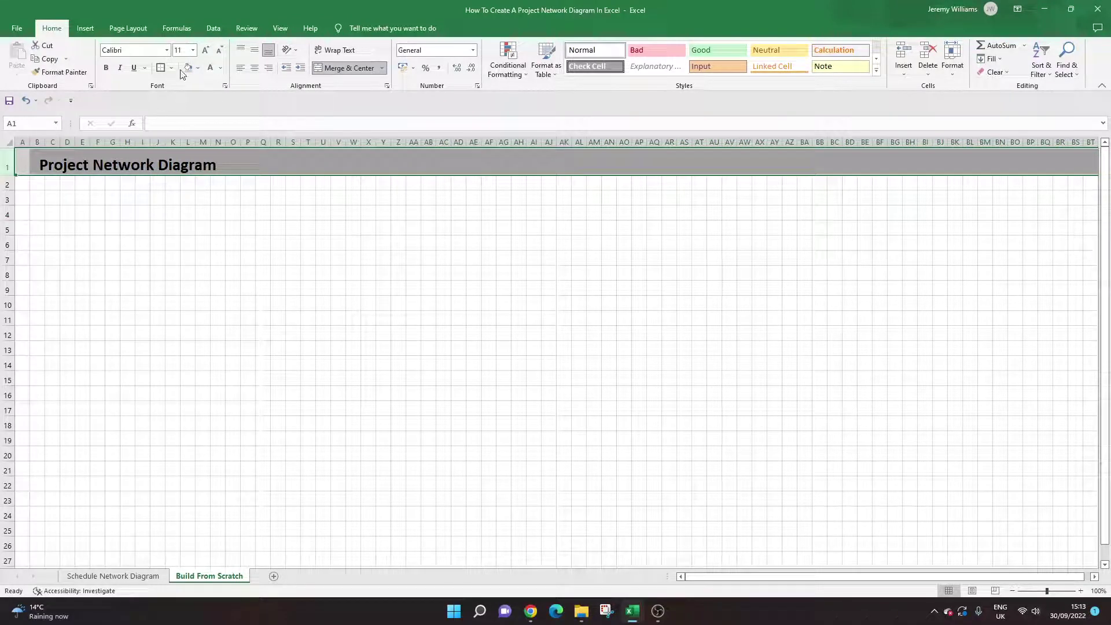
left_click(233, 227)
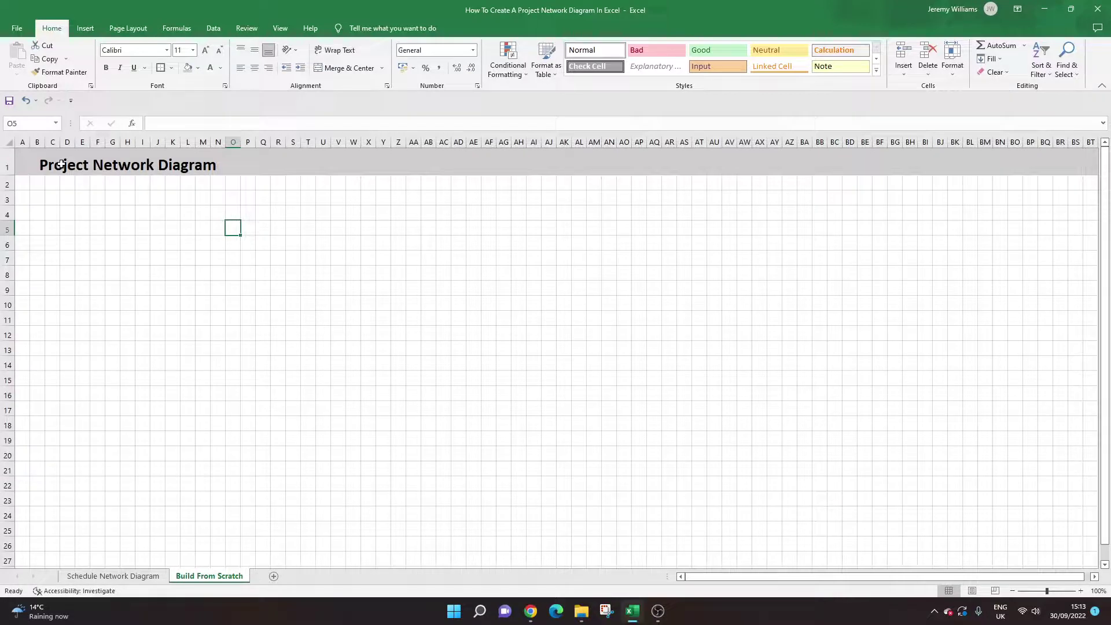
left_click(39, 184)
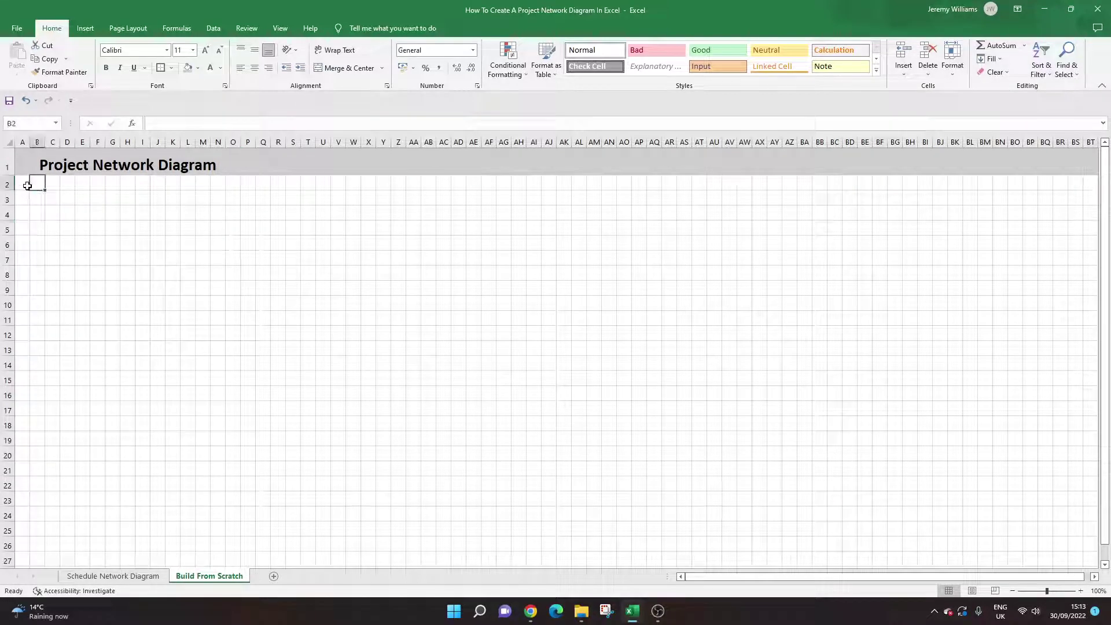
left_click(24, 184)
- Enter the 'Activity List' heading in row 2 and move it into B2
type("Activity Li")
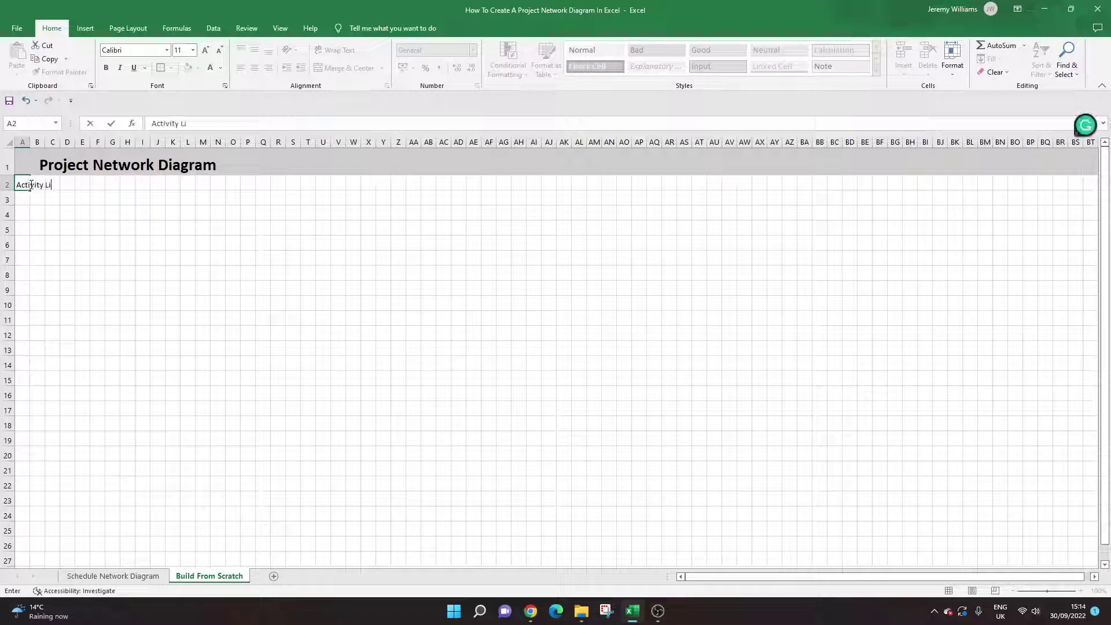
type("st")
left_click_drag(25, 184, 50, 185)
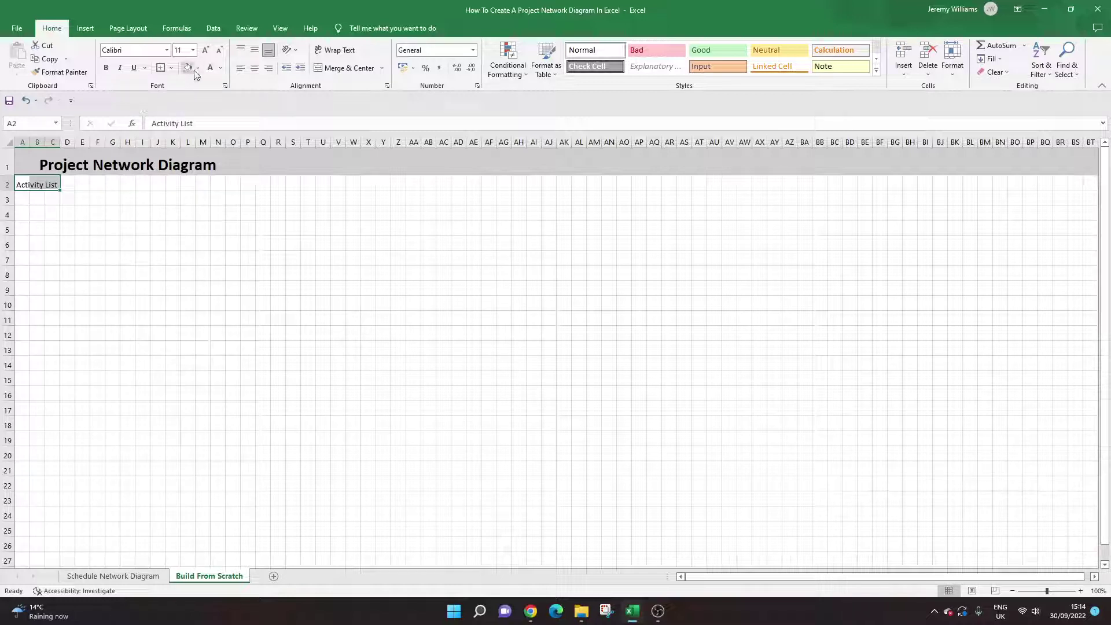
left_click(254, 68)
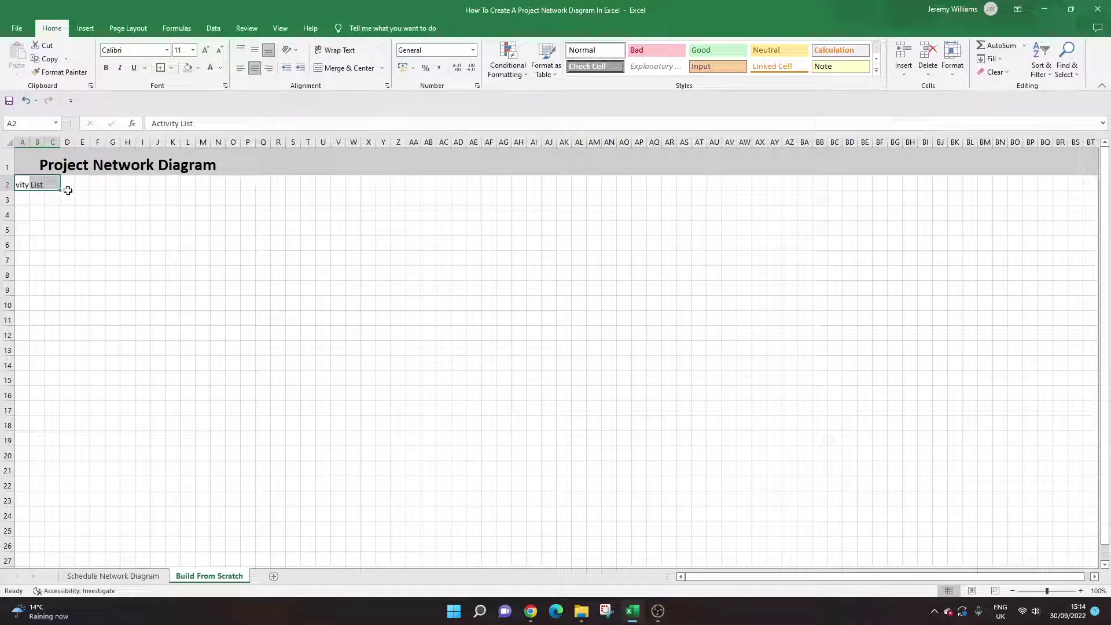
left_click(24, 184)
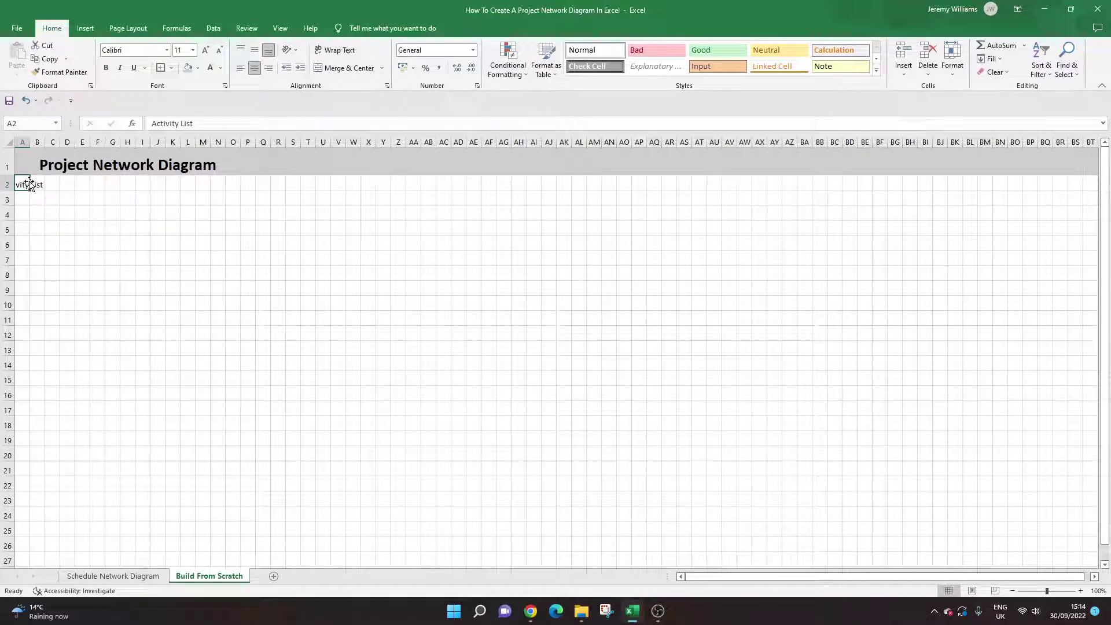
left_click_drag(30, 184, 65, 186)
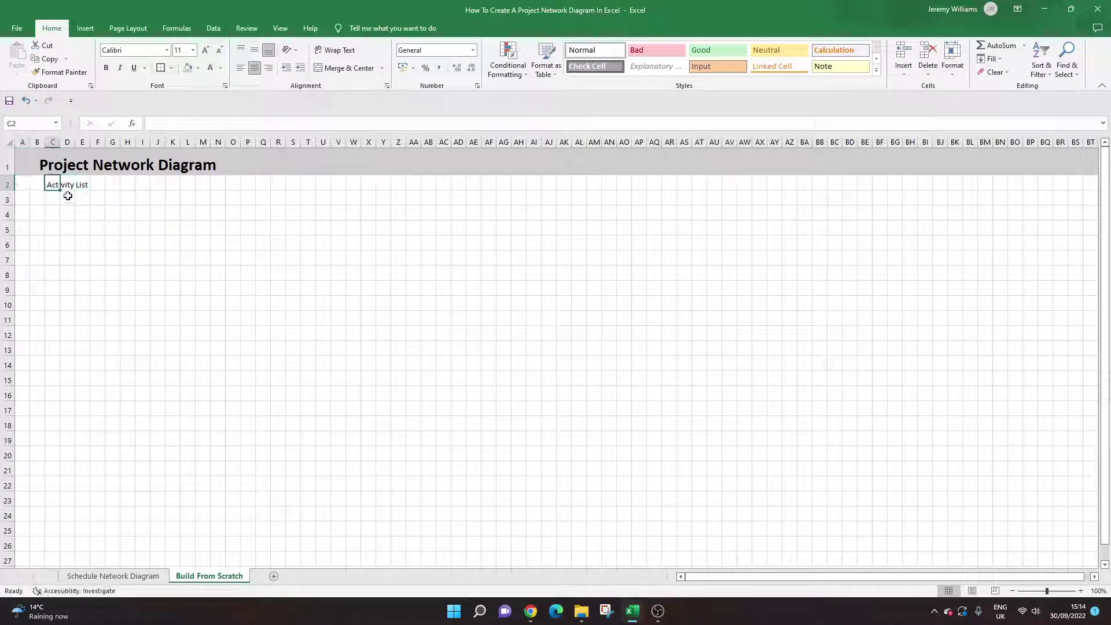
- Fill the whole of row 2 with a darker grey
left_click(16, 183)
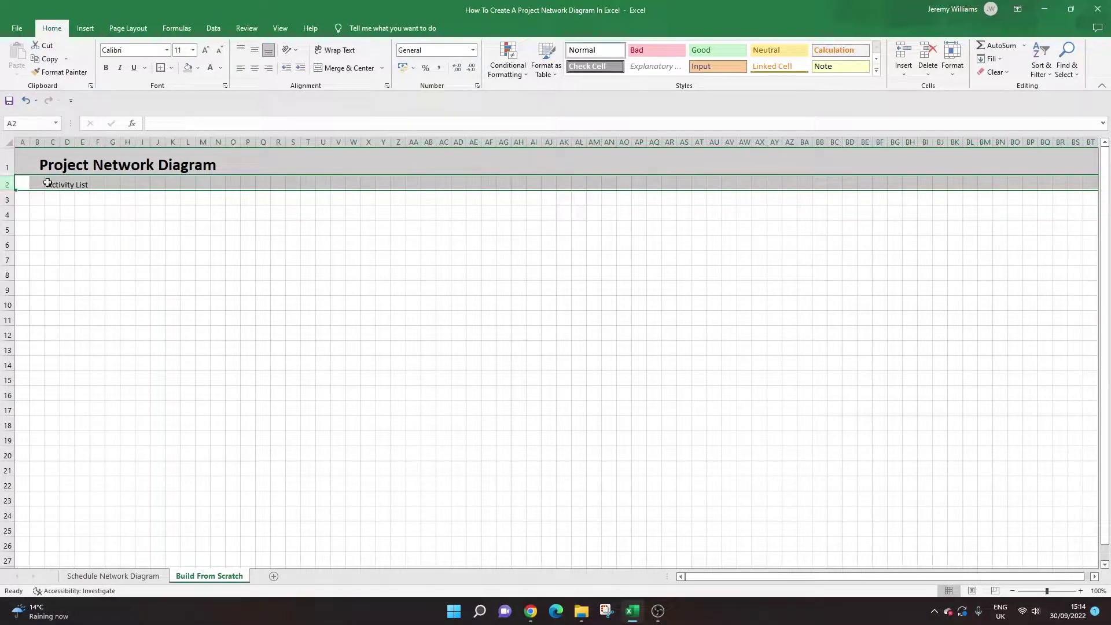
left_click(197, 68)
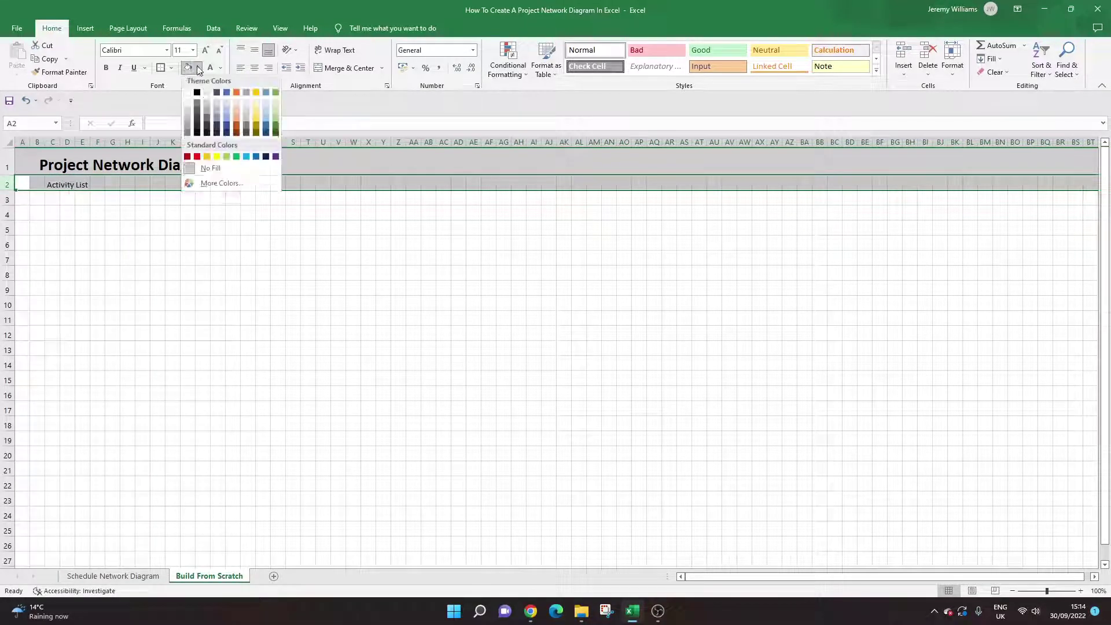
left_click(209, 109)
- Make the row 2 Activity List heading bold with white text
left_click(68, 184)
key("Left")
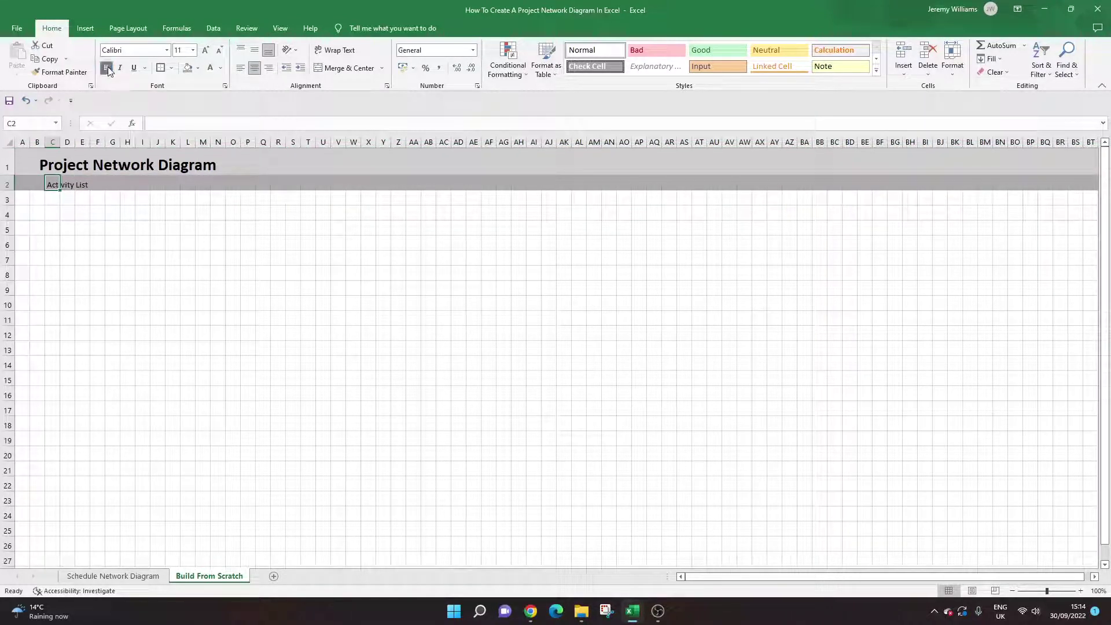
left_click(39, 183)
key("Right")
key("Right")
key("Right")
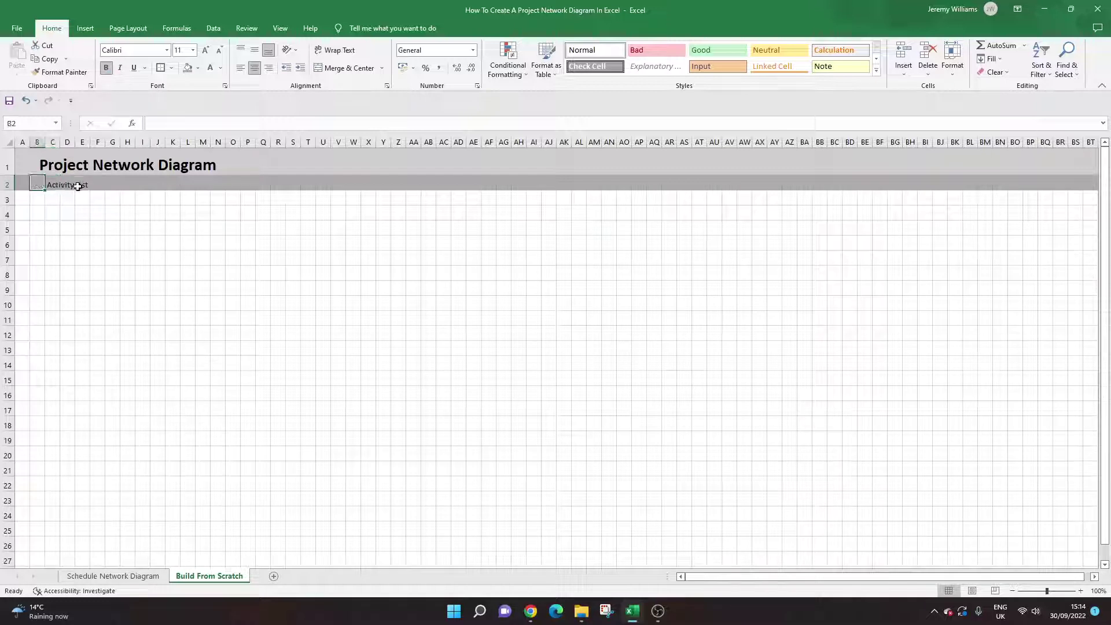
left_click(10, 184)
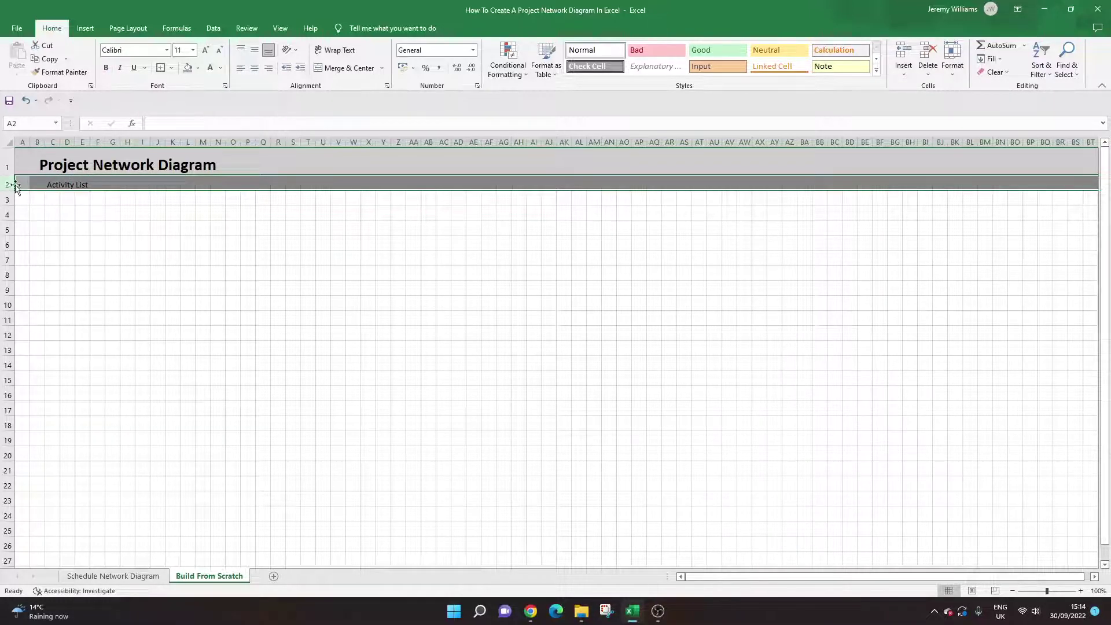
left_click(104, 68)
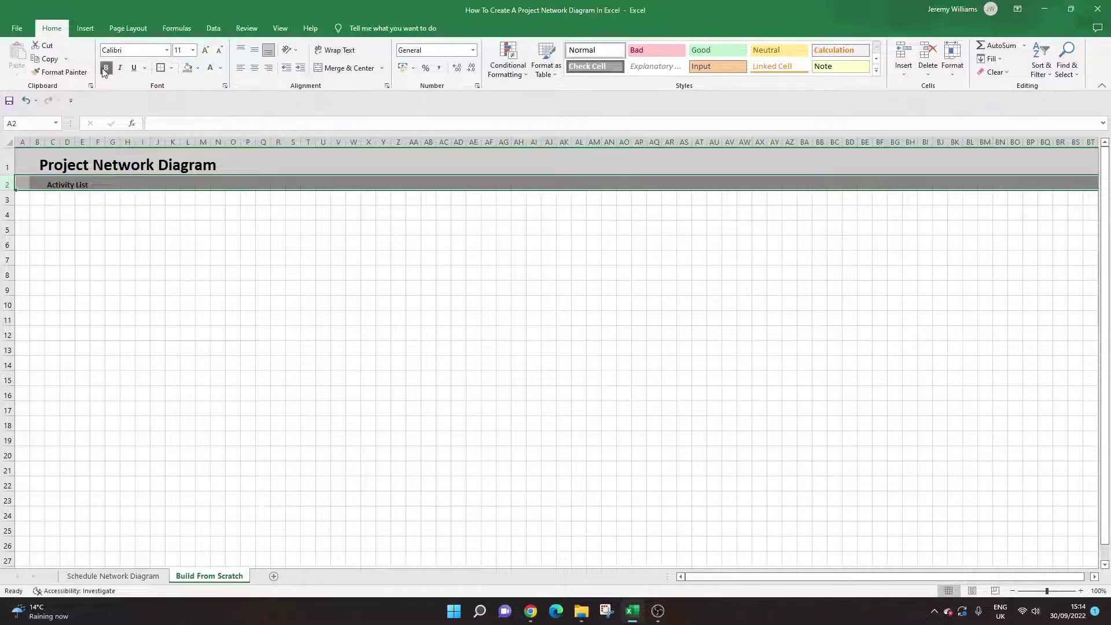
left_click(210, 68)
left_click(194, 234)
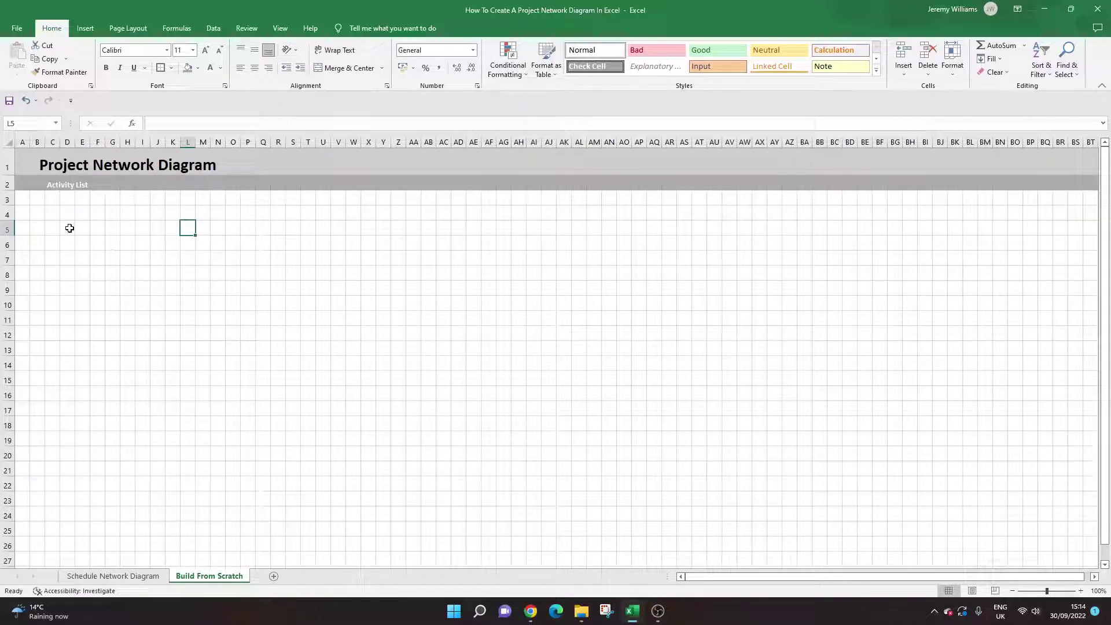
- Put borders on every cell of the B4:D6 node block
left_click(42, 211)
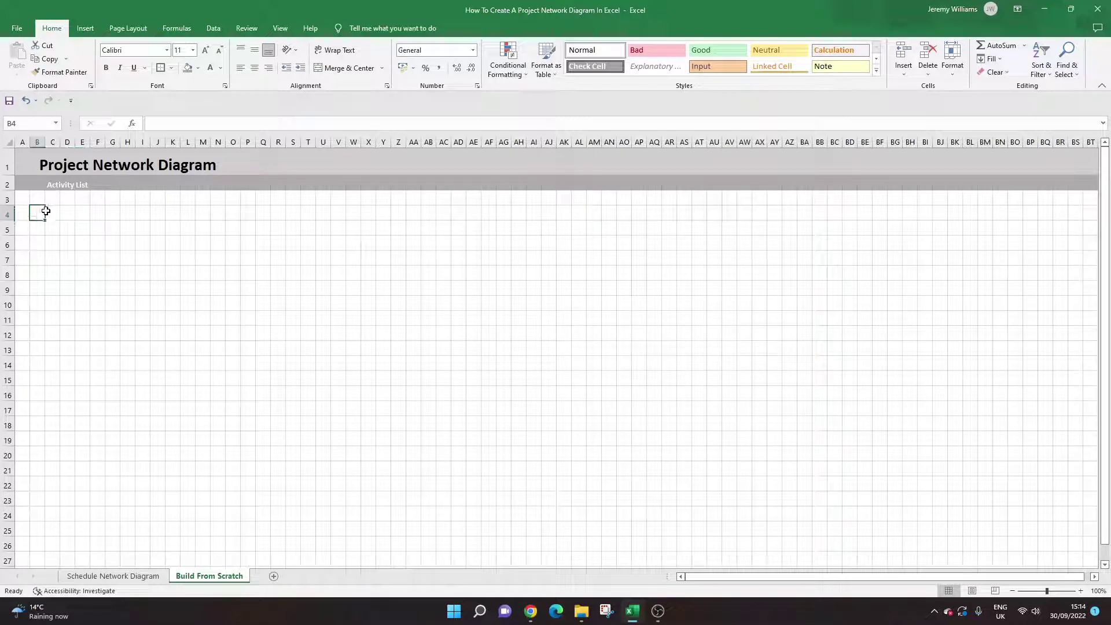
left_click_drag(46, 211, 70, 244)
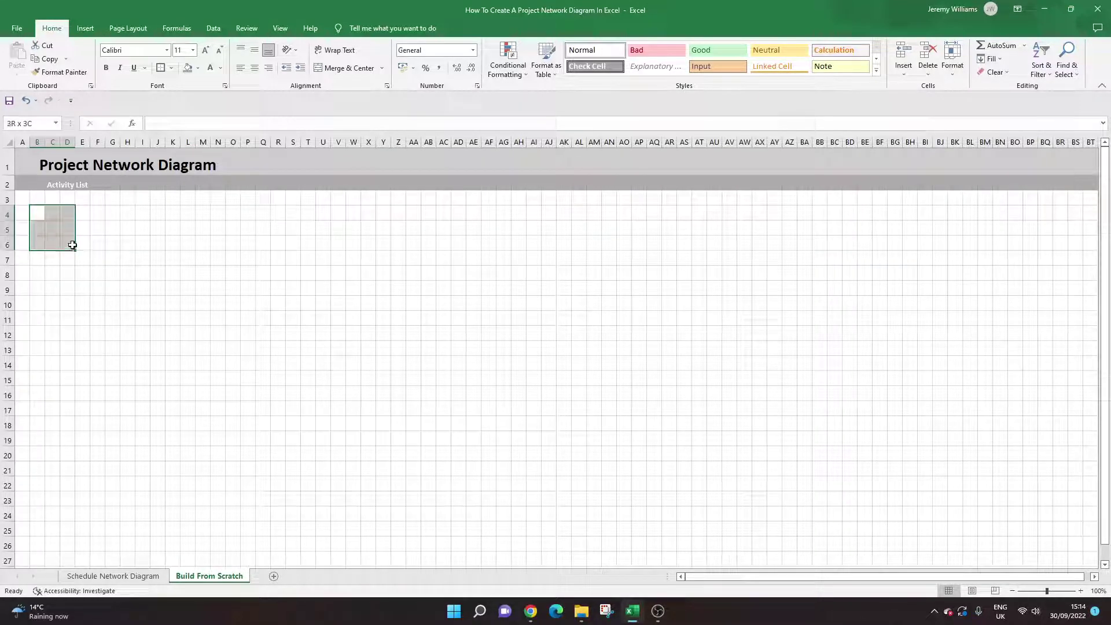
left_click(171, 68)
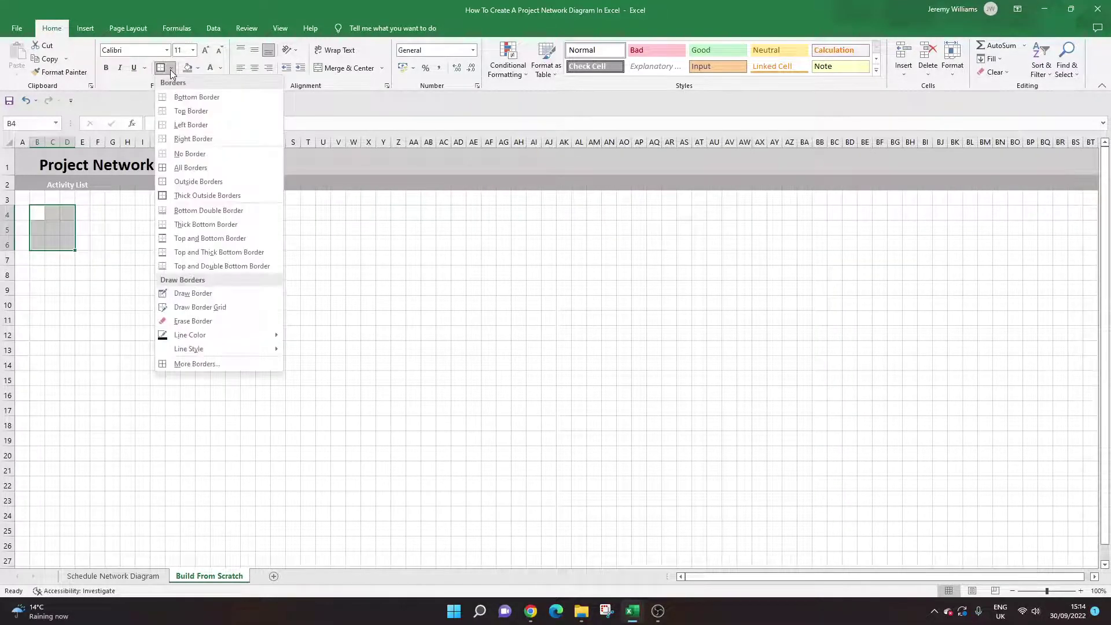
left_click(205, 167)
left_click(110, 257)
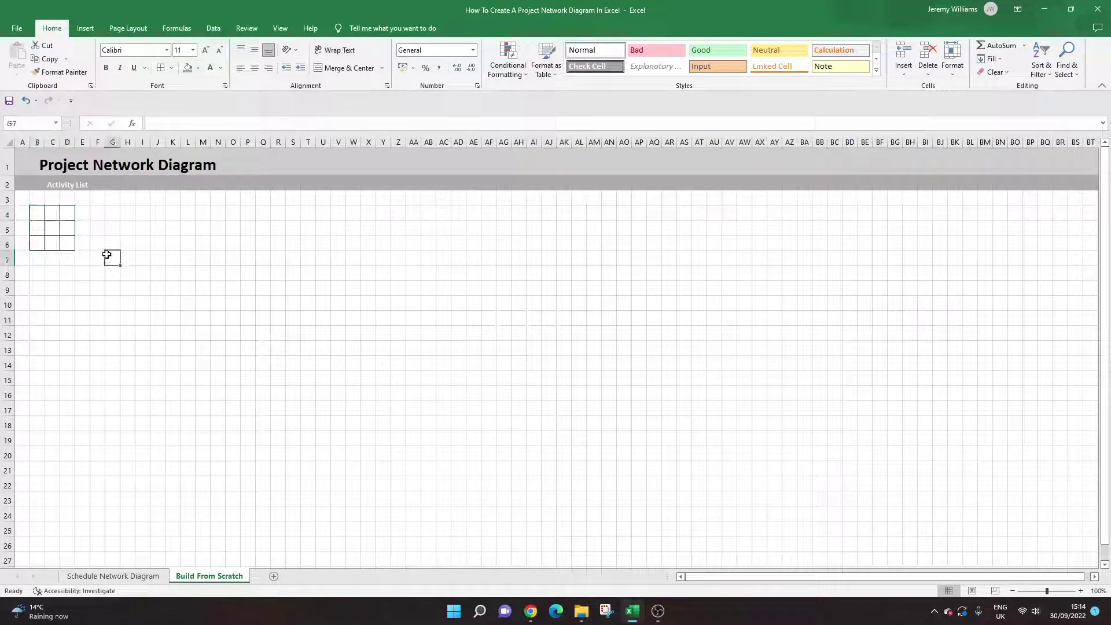
- Apply a thick outside border around the B4:D6 node box
left_click_drag(37, 212, 67, 244)
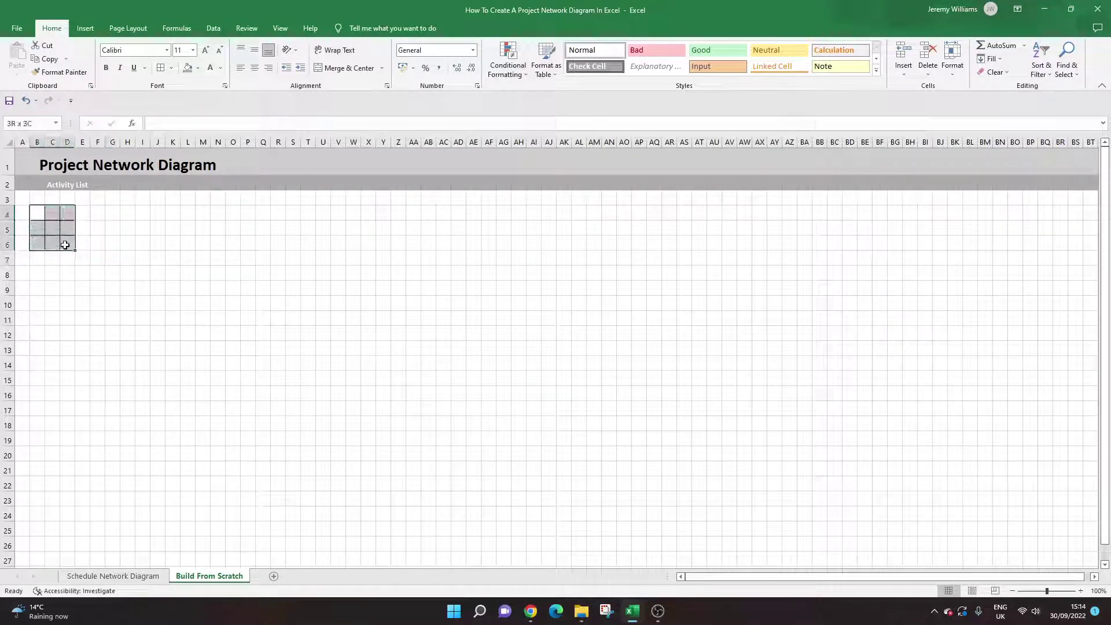
left_click(171, 69)
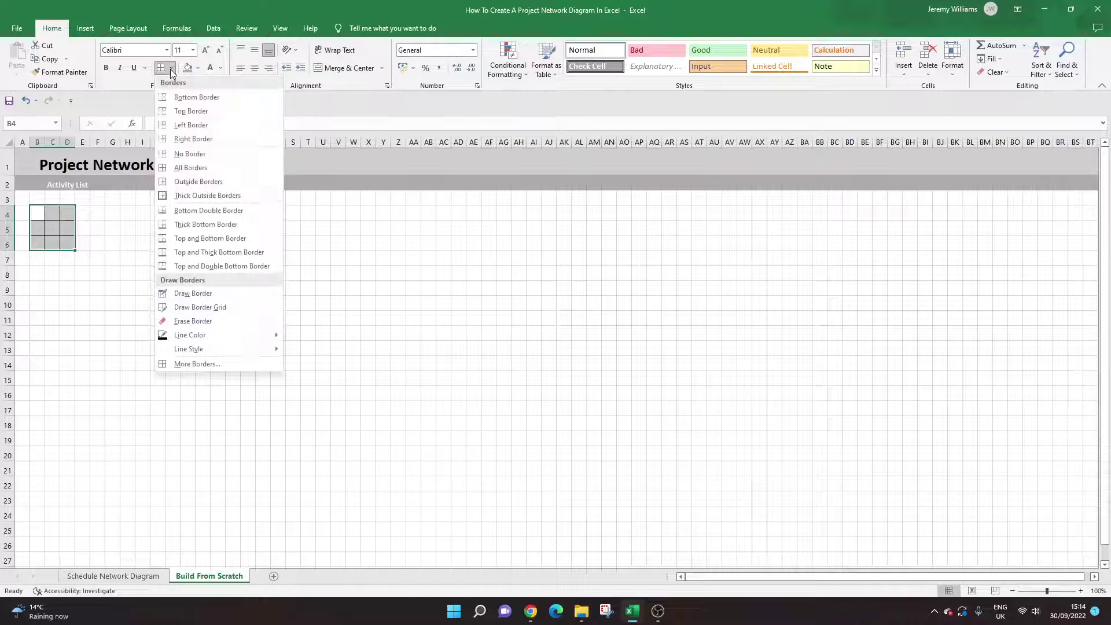
left_click(77, 239)
left_click(110, 240)
left_click_drag(40, 211, 62, 241)
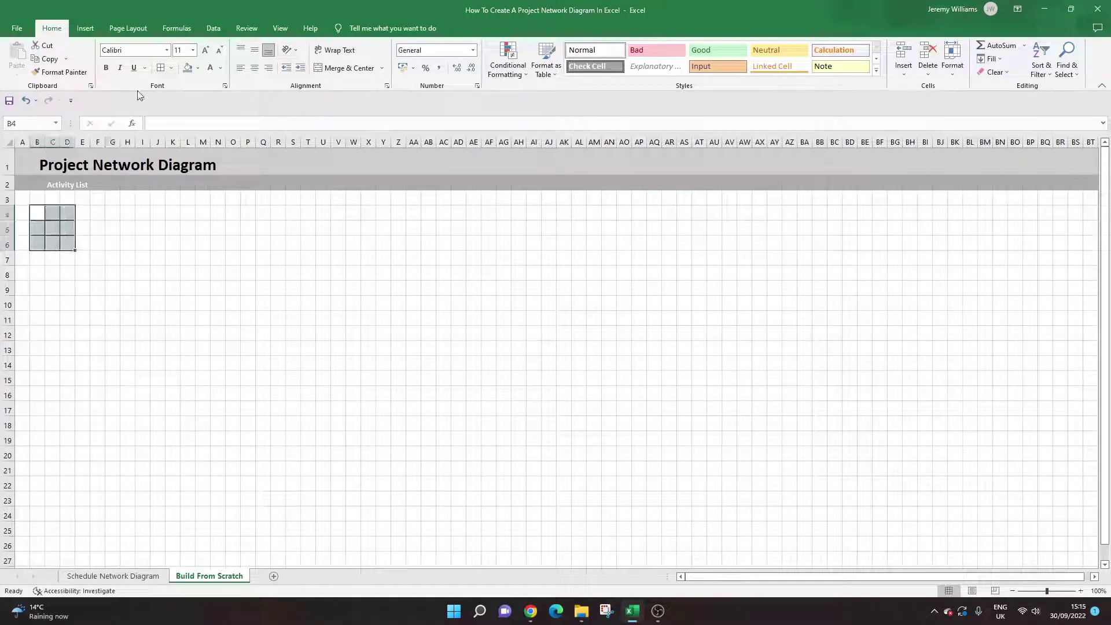
left_click(172, 68)
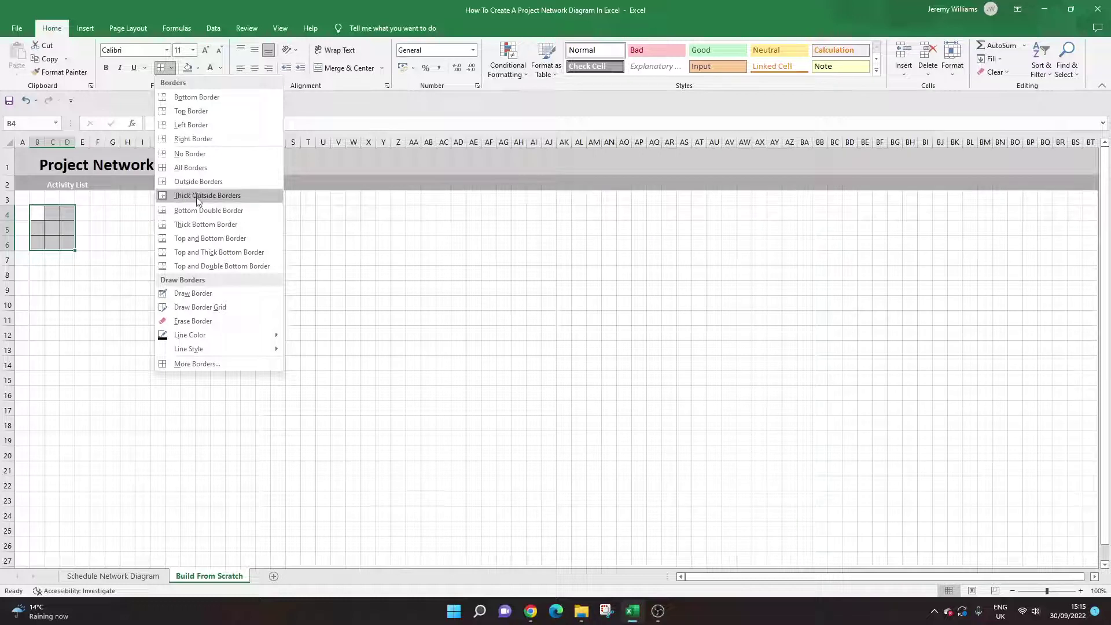
left_click(42, 206)
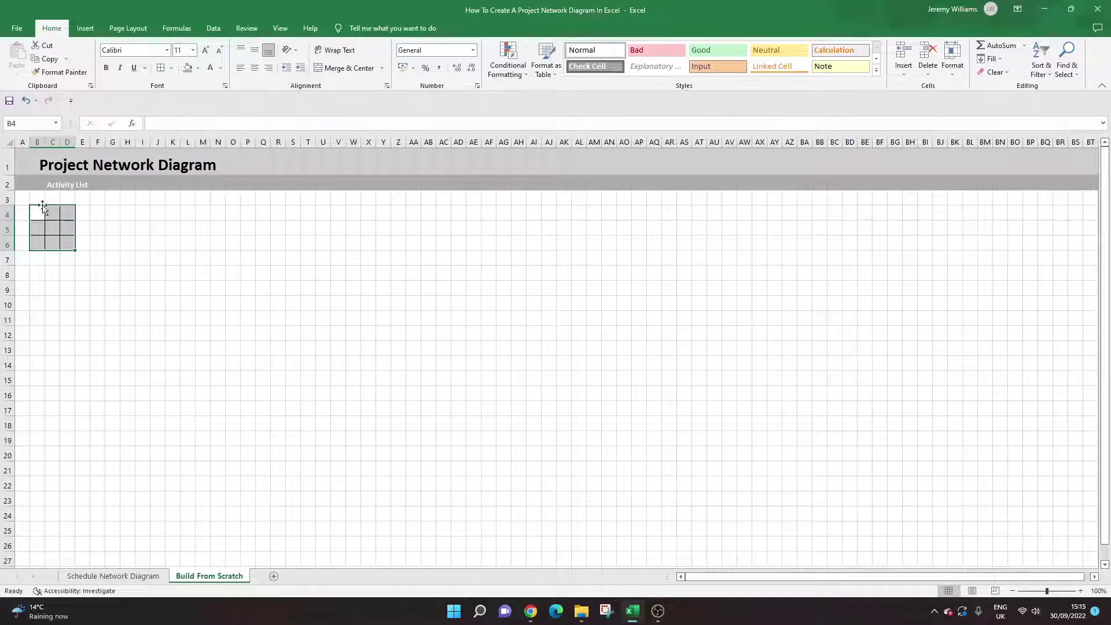
left_click(172, 67)
left_click(200, 190)
left_click(214, 236)
- Reapply cell borders within the box, including the middle row B5:D5
mouse_move(37, 214)
left_mouse_down()
mouse_move(51, 241)
mouse_move(50, 212)
mouse_move(41, 214)
left_mouse_up()
left_click(160, 68)
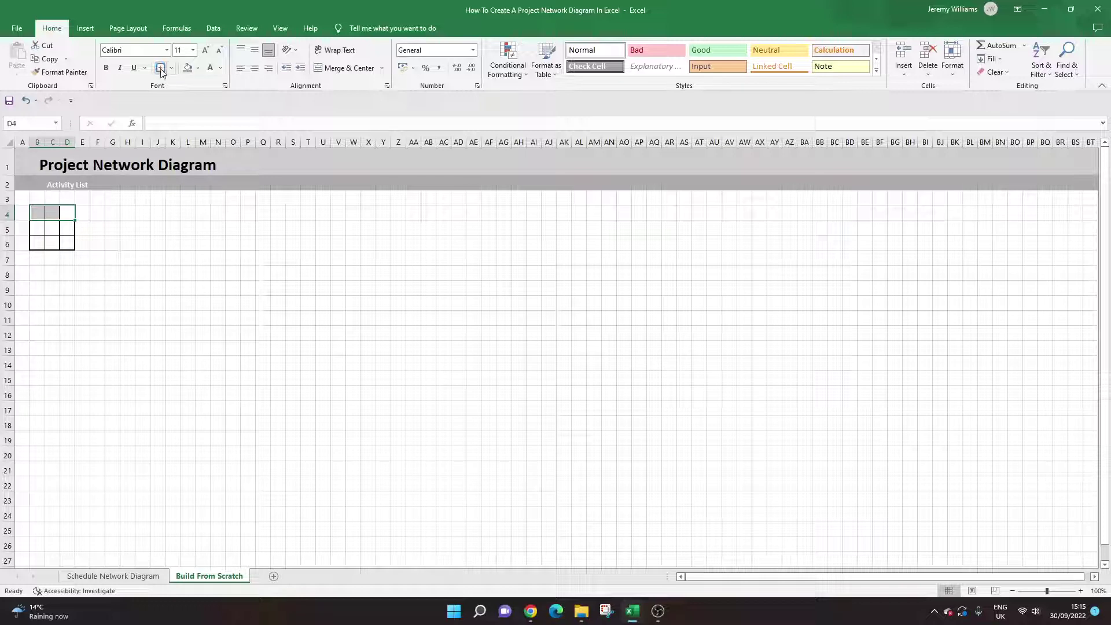
left_click_drag(67, 241, 53, 215)
left_click(155, 270)
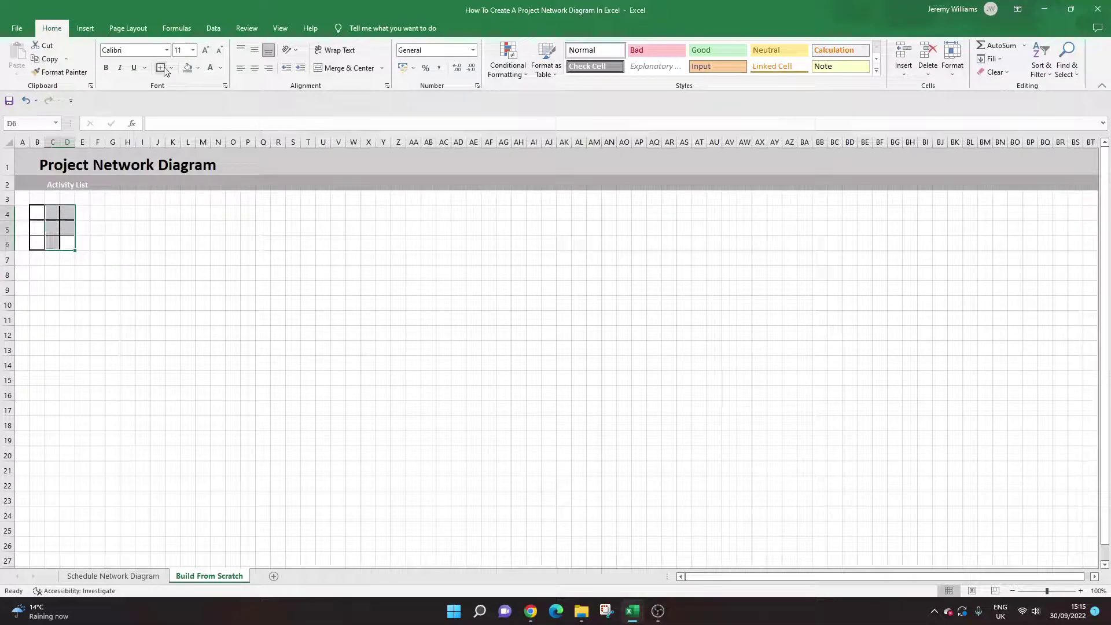
left_click(168, 272)
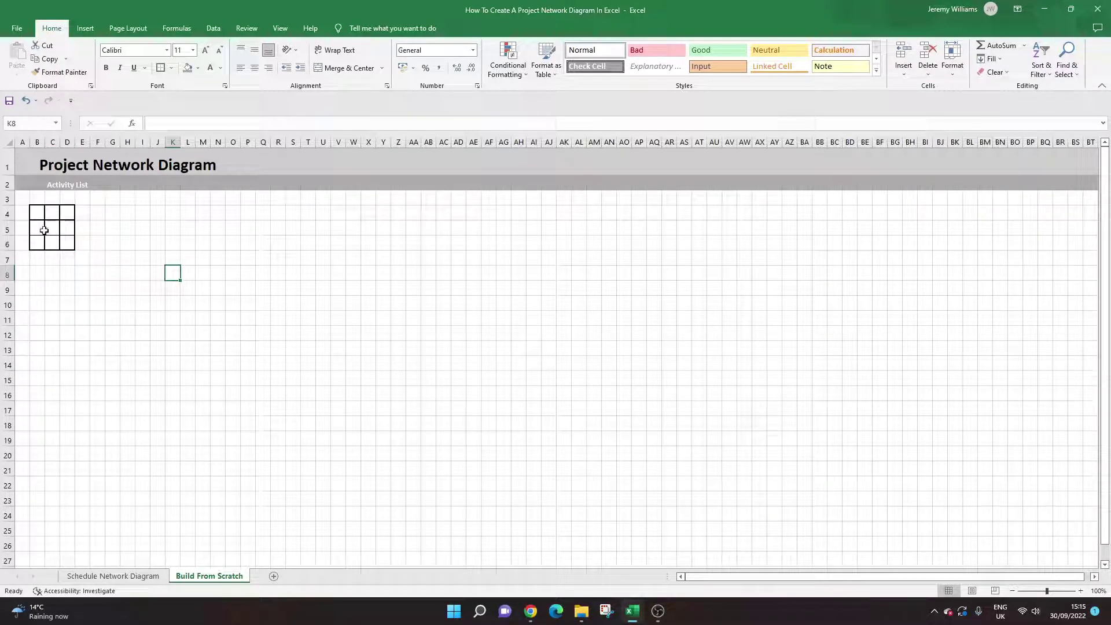
left_click_drag(42, 228, 67, 229)
left_click(160, 67)
left_click(167, 269)
- Merge the middle row B5:D5 into a single centred cell
left_click_drag(40, 212, 66, 213)
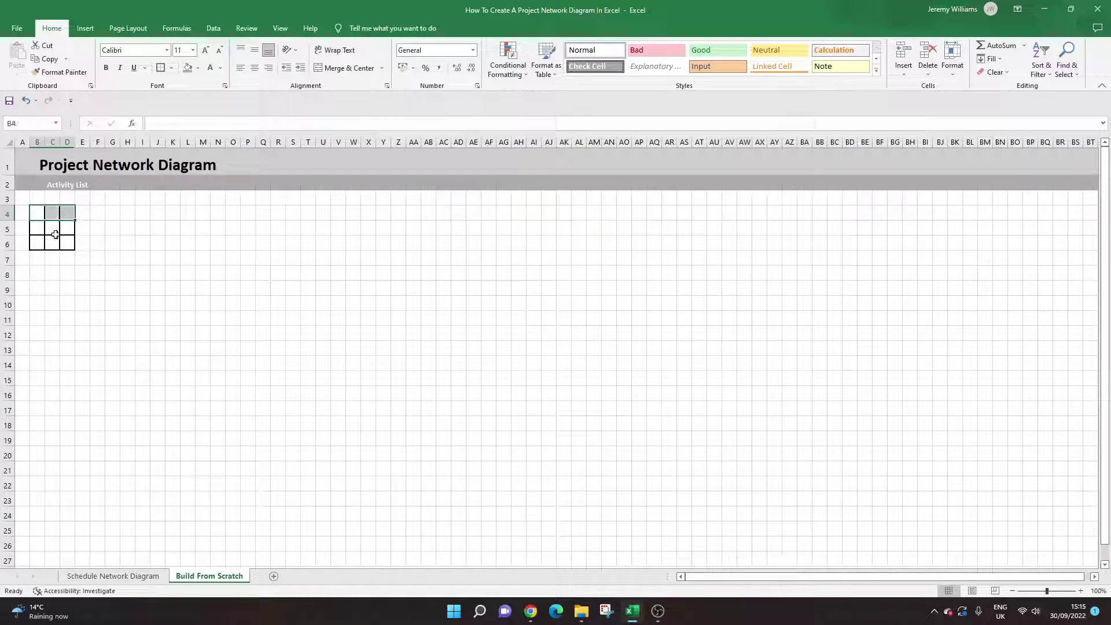
left_click(55, 235)
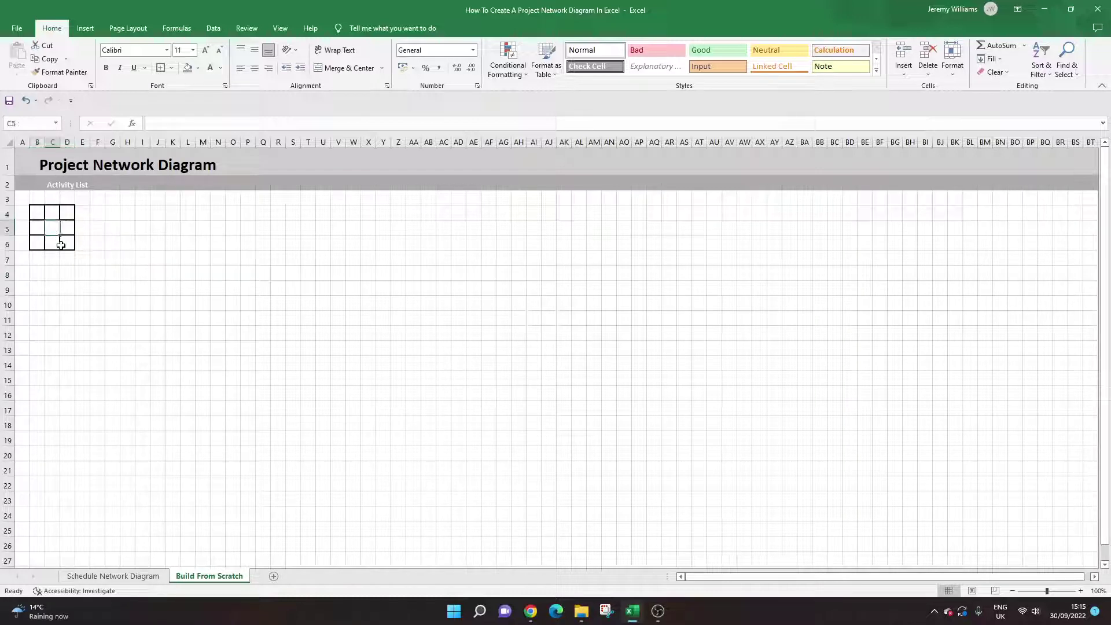
left_click(171, 68)
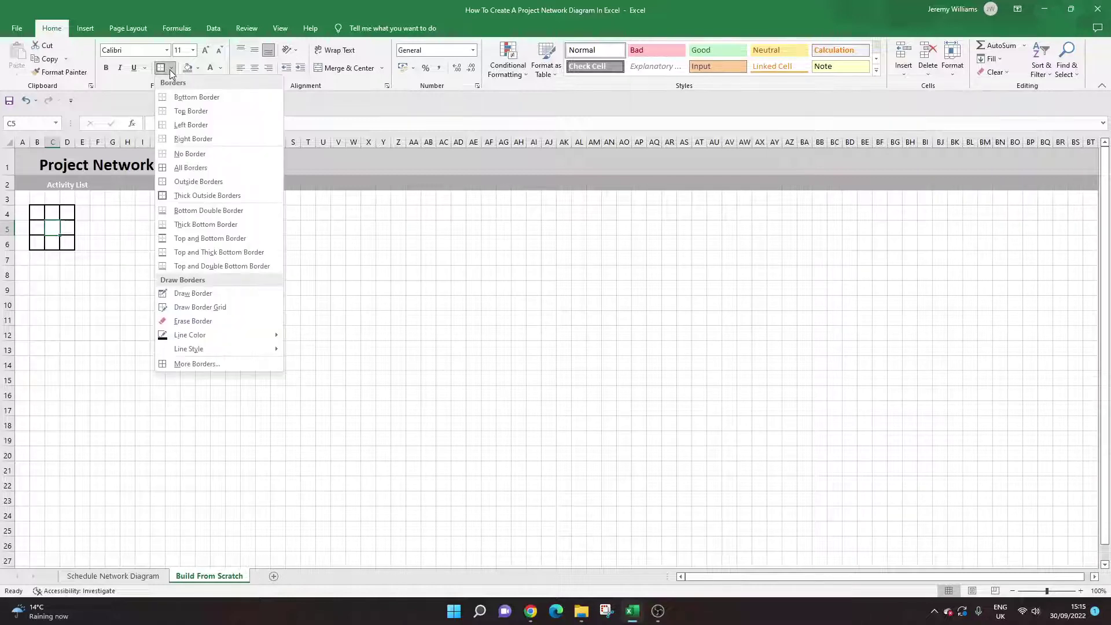
key("Escape")
key("Down")
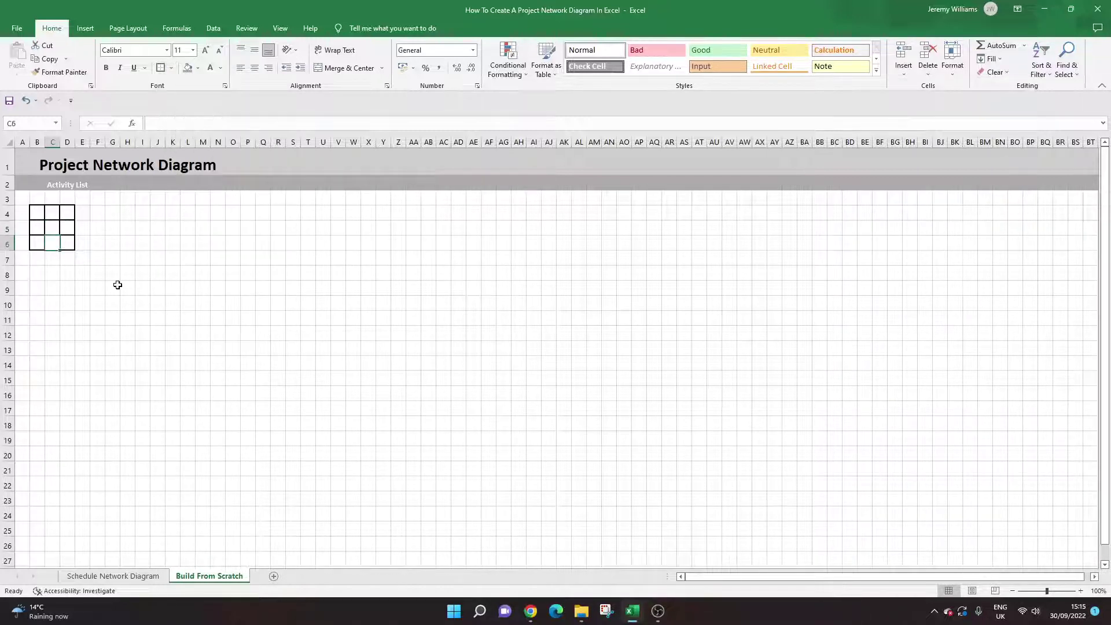
left_click(118, 285)
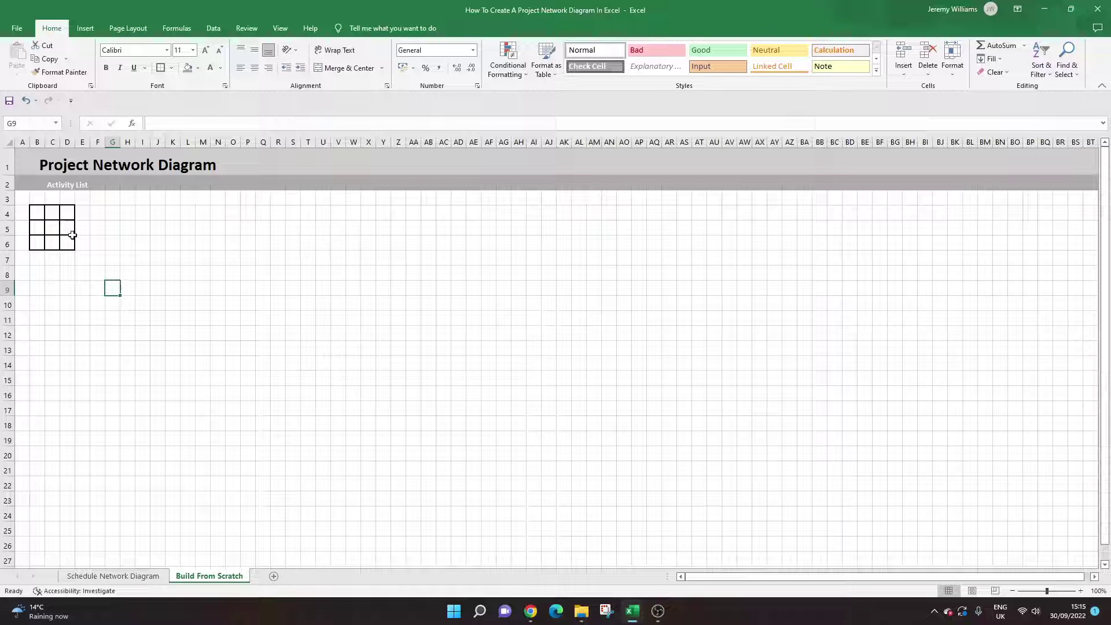
left_click_drag(73, 235, 37, 228)
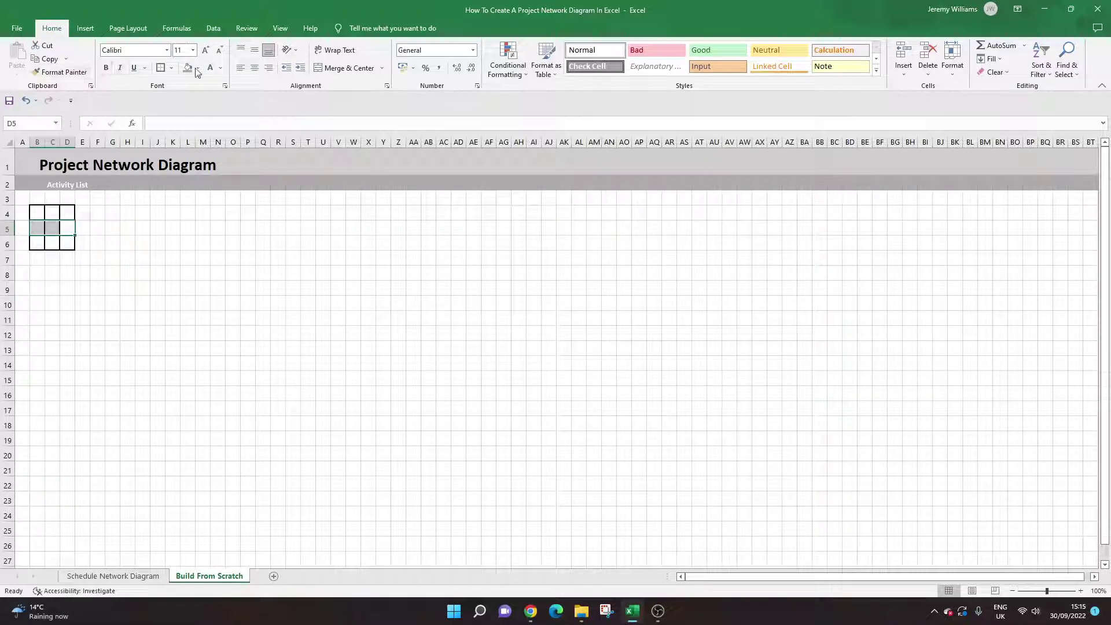
left_click(344, 69)
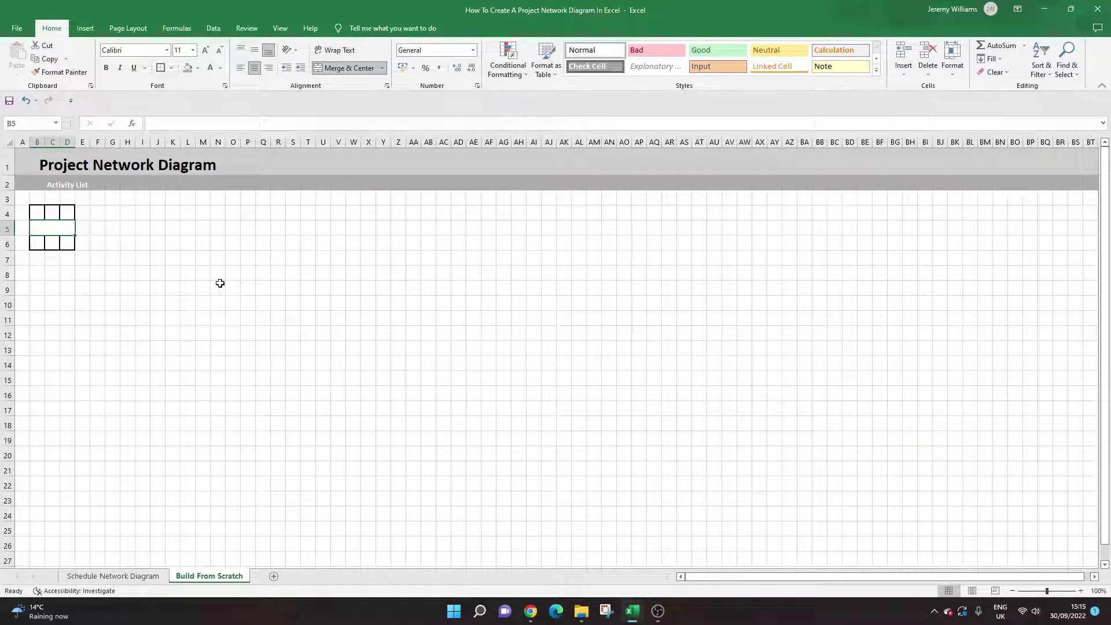
- Enter 'Activity Name' in the merged middle cell and reduce its font size by two steps
type("Ac")
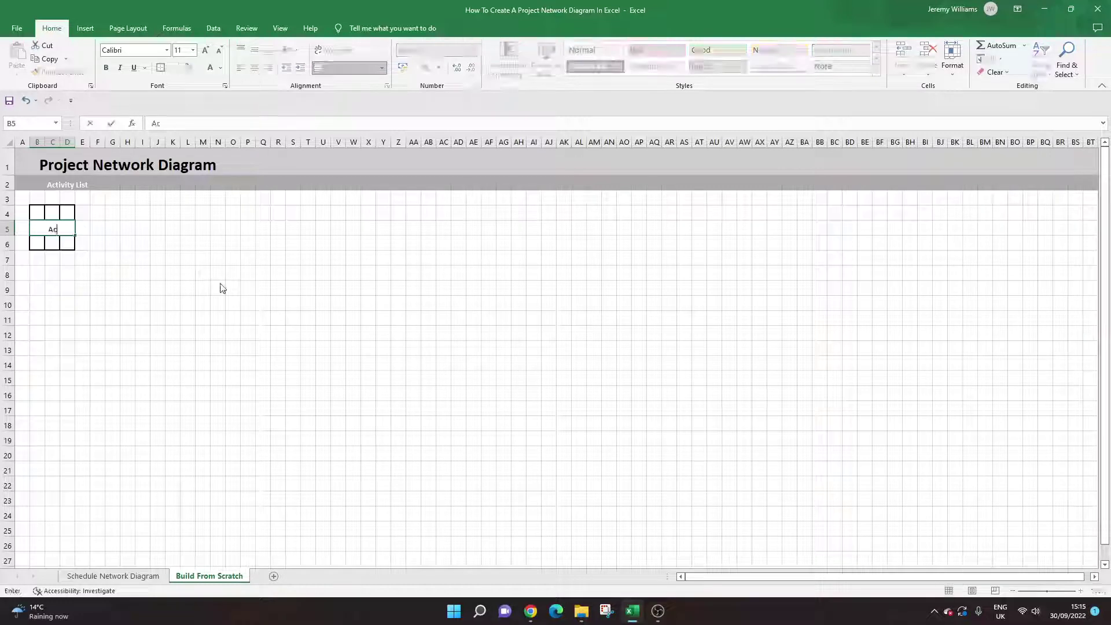
type("t")
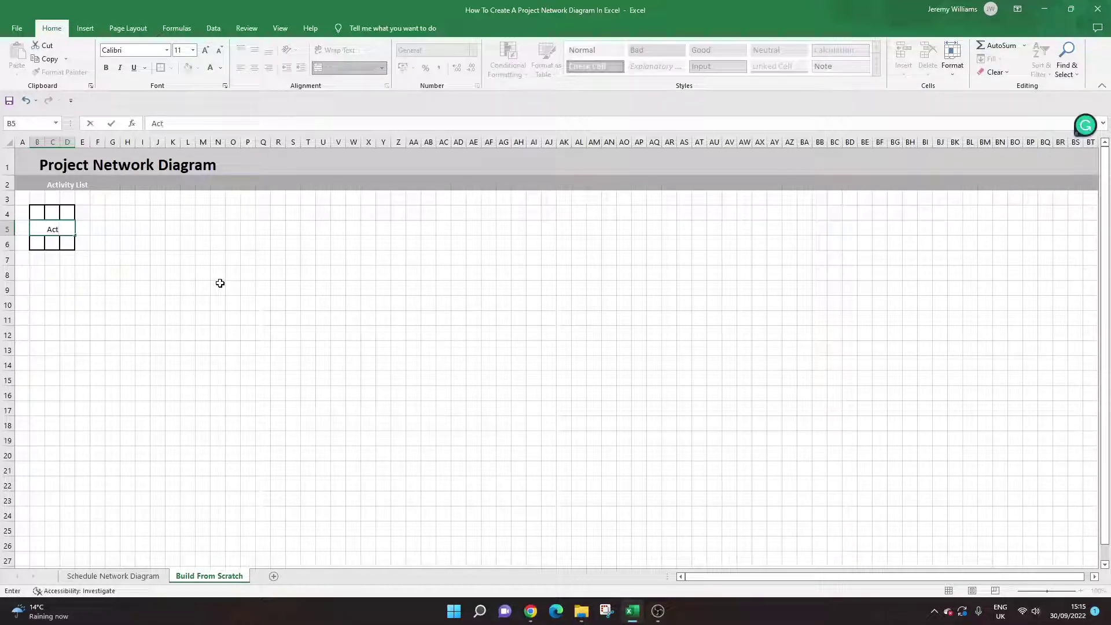
type("ivity Name")
key("Return")
left_click(42, 231)
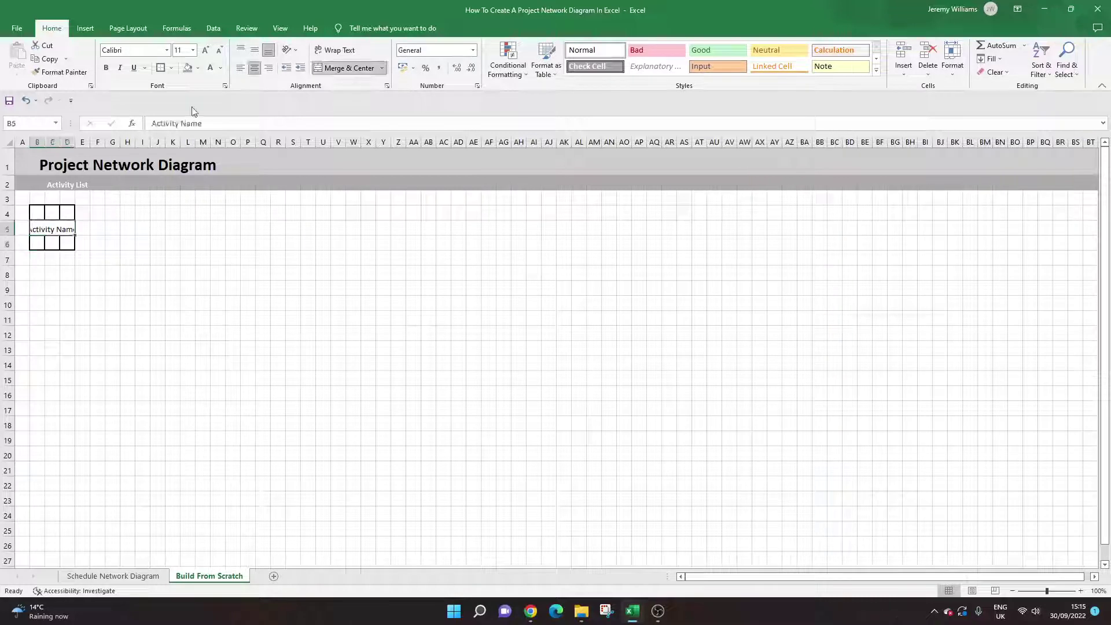
left_click(222, 48)
left_click(222, 49)
left_click(261, 257)
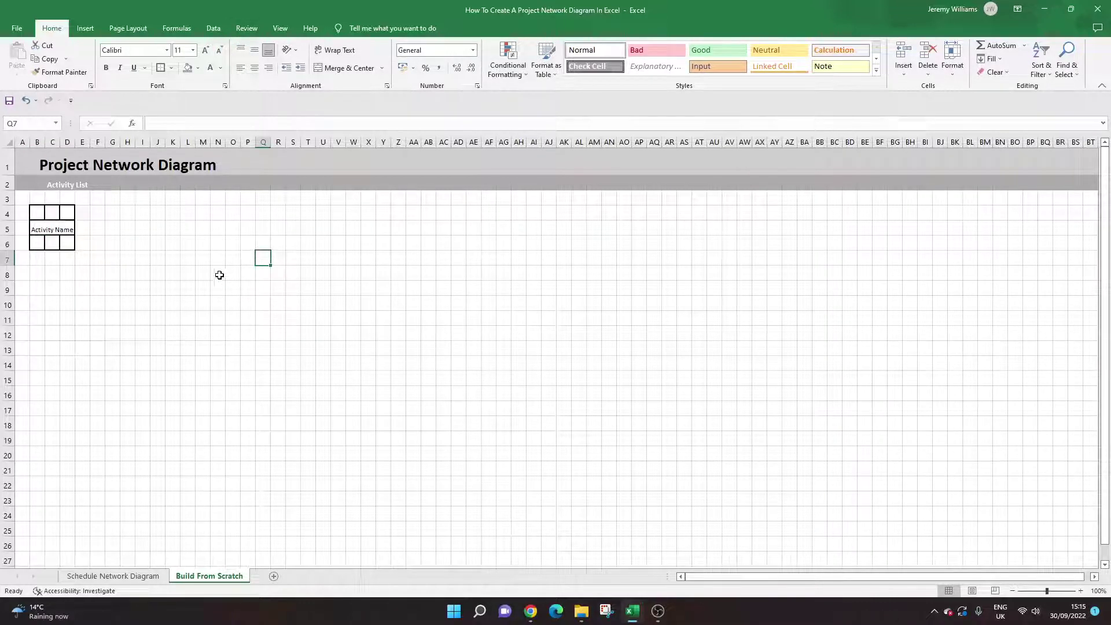
- Put the ES label in B4 and centre the text across the B4:D6 box
left_click(39, 211)
left_click_drag(67, 243, 38, 213)
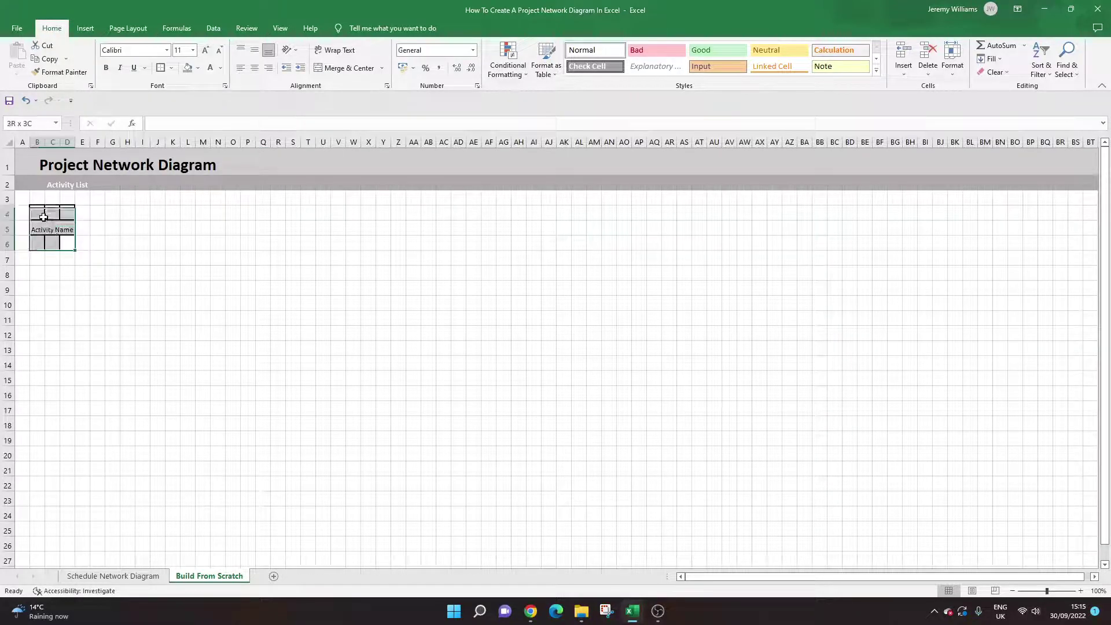
left_click(136, 242)
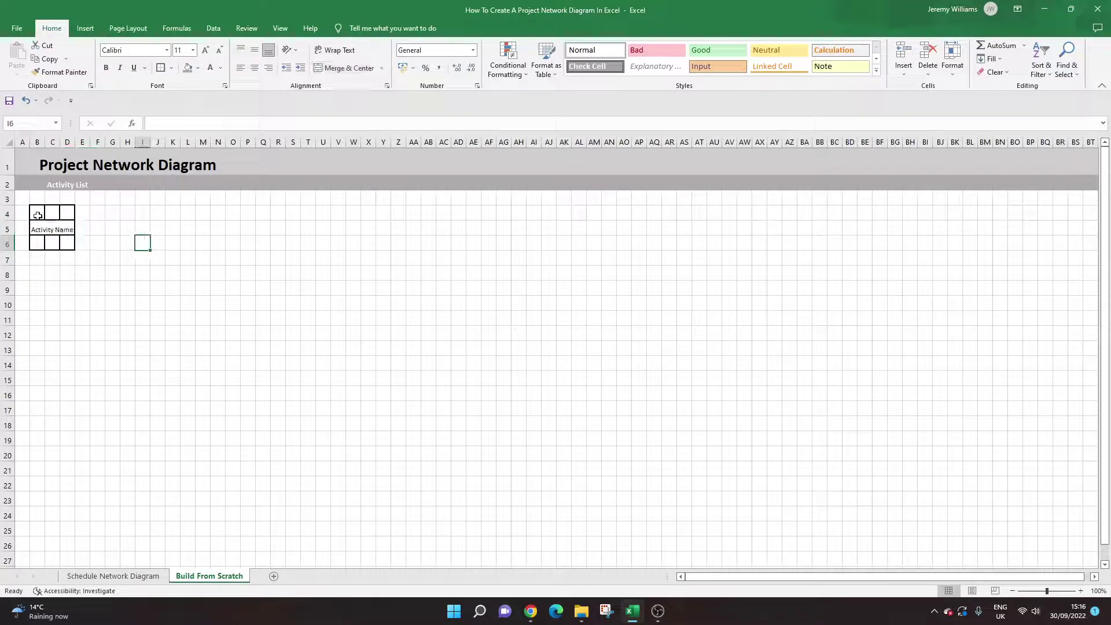
left_click(42, 214)
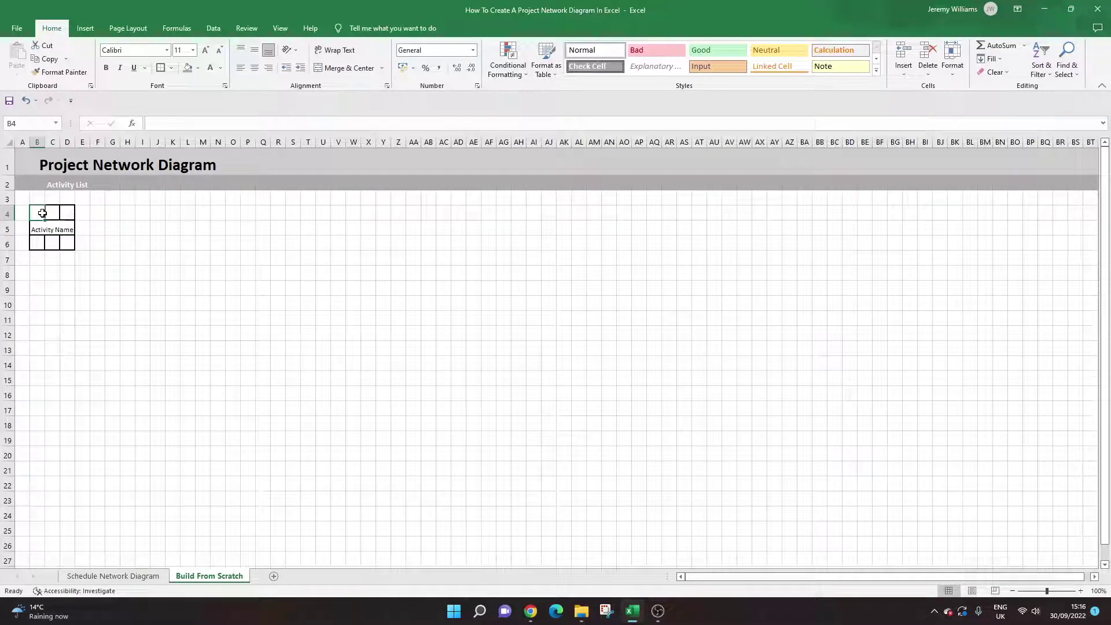
type("ES")
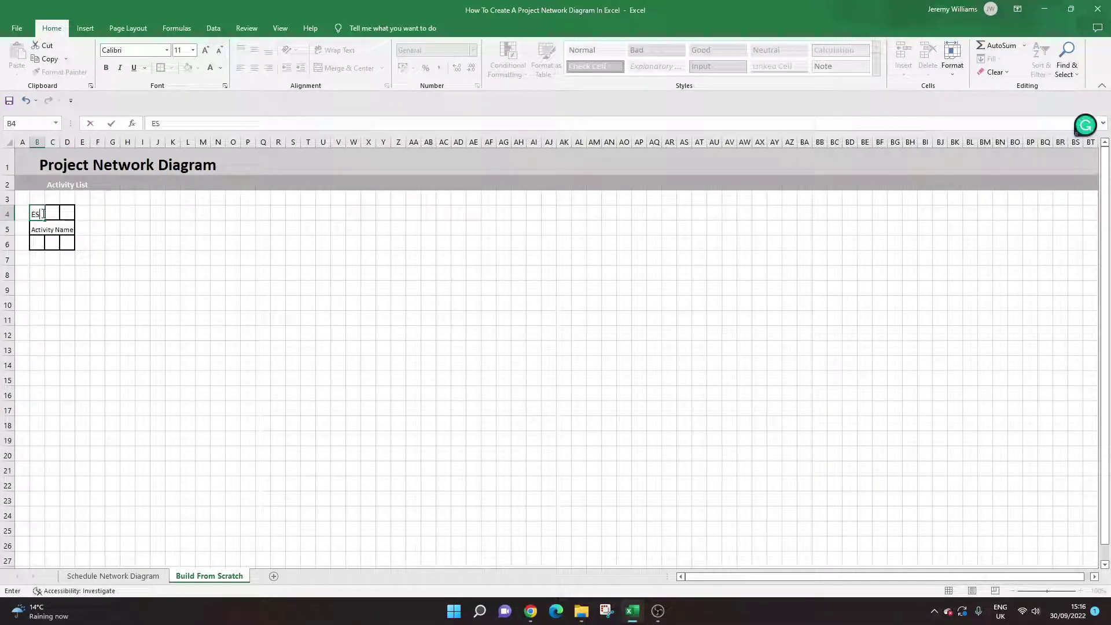
key("ctrl+Return")
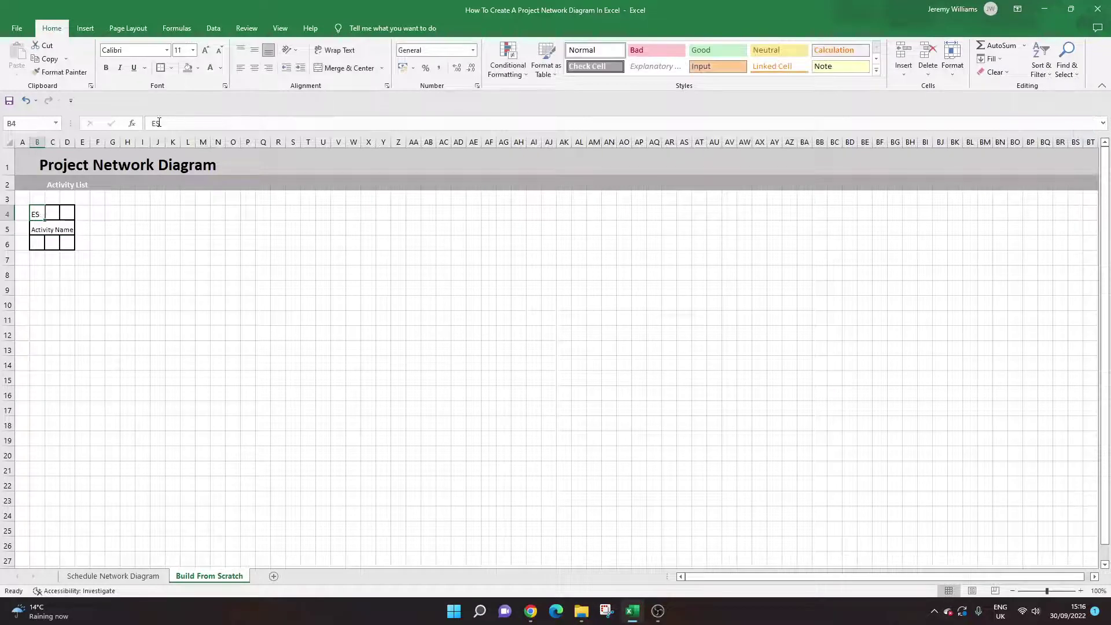
left_click_drag(69, 243, 47, 216)
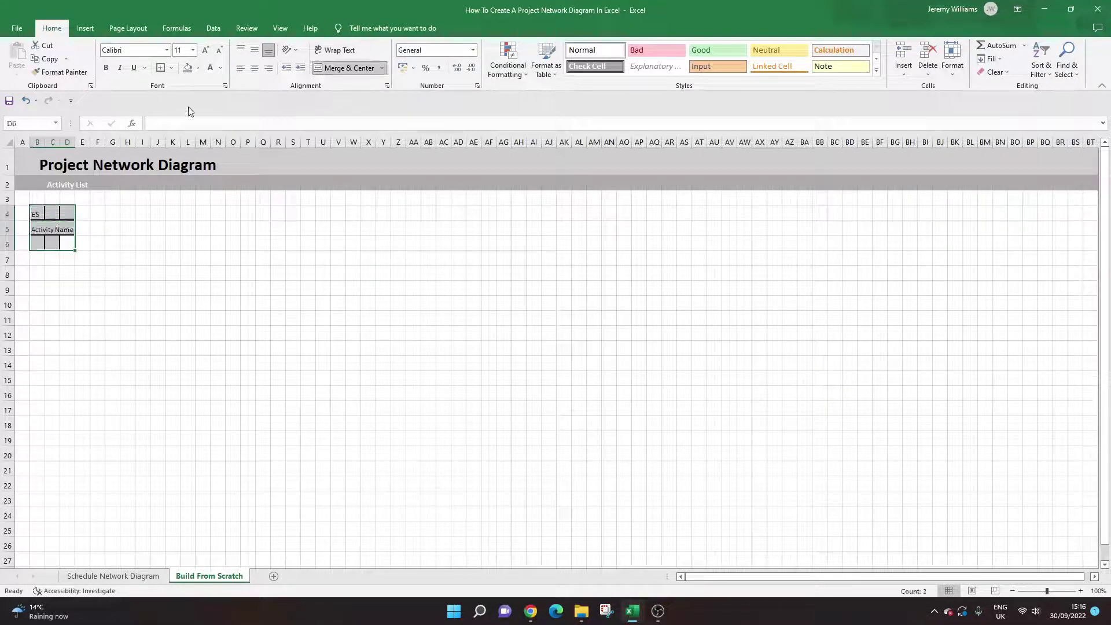
left_click(255, 69)
- Label the remaining corners: D and EF on the top row, LS, F and LF below
left_click(53, 213)
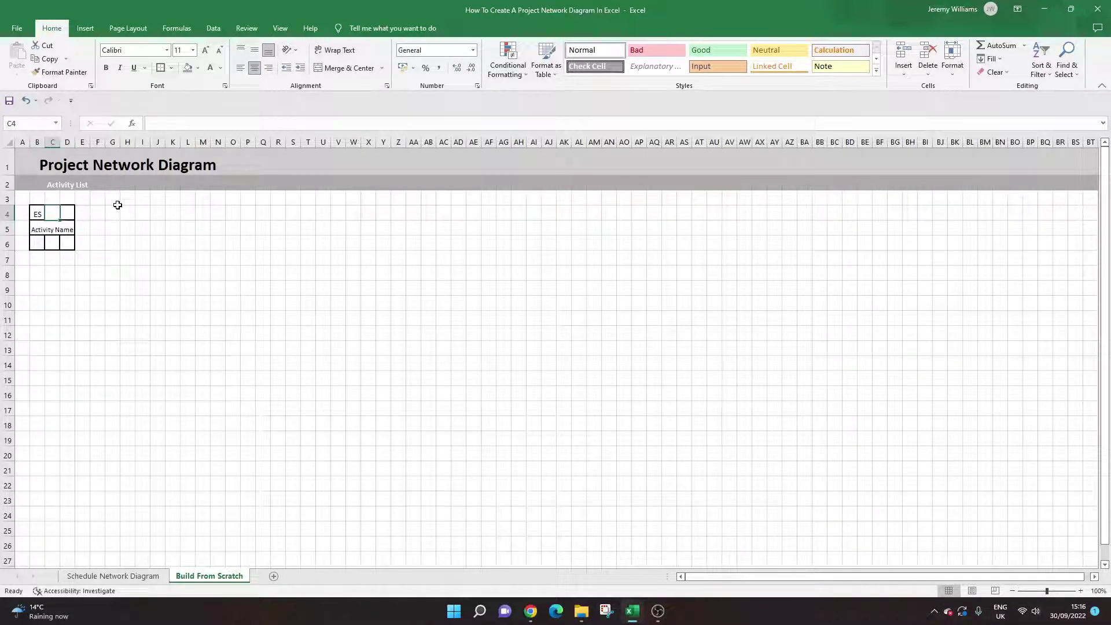
type("D")
key("Tab")
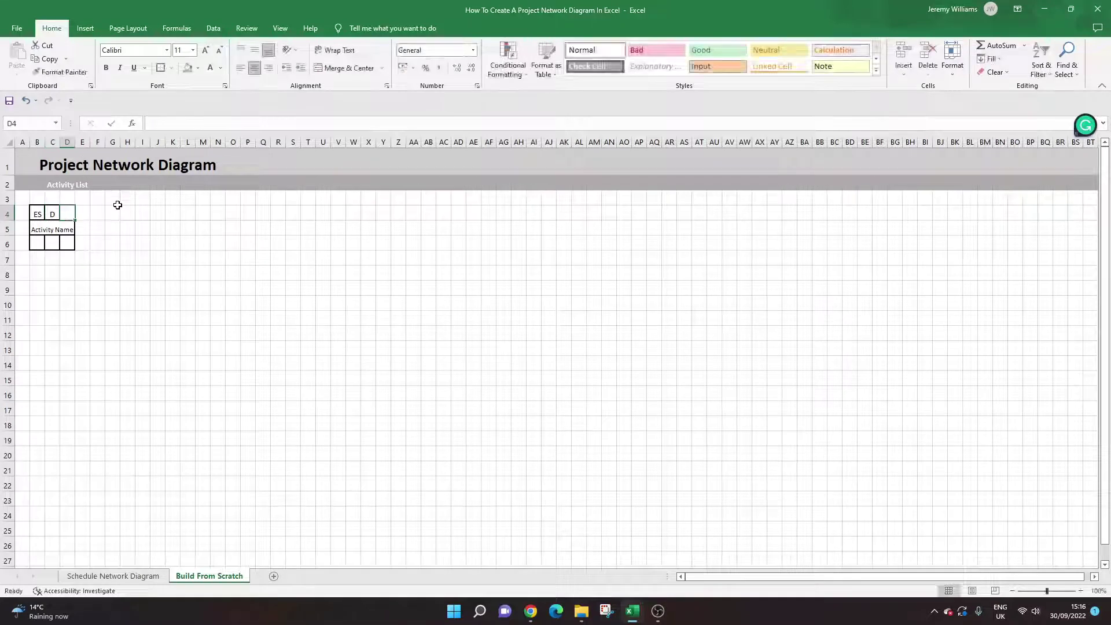
type("EF")
key("Return")
key("Left")
key("Left")
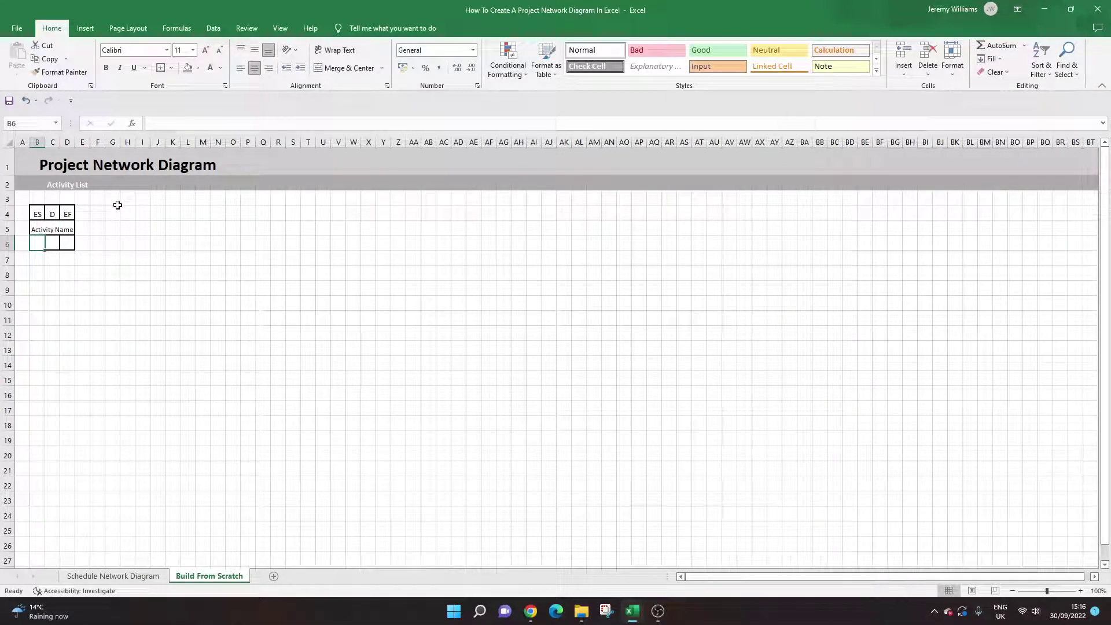
type("LS")
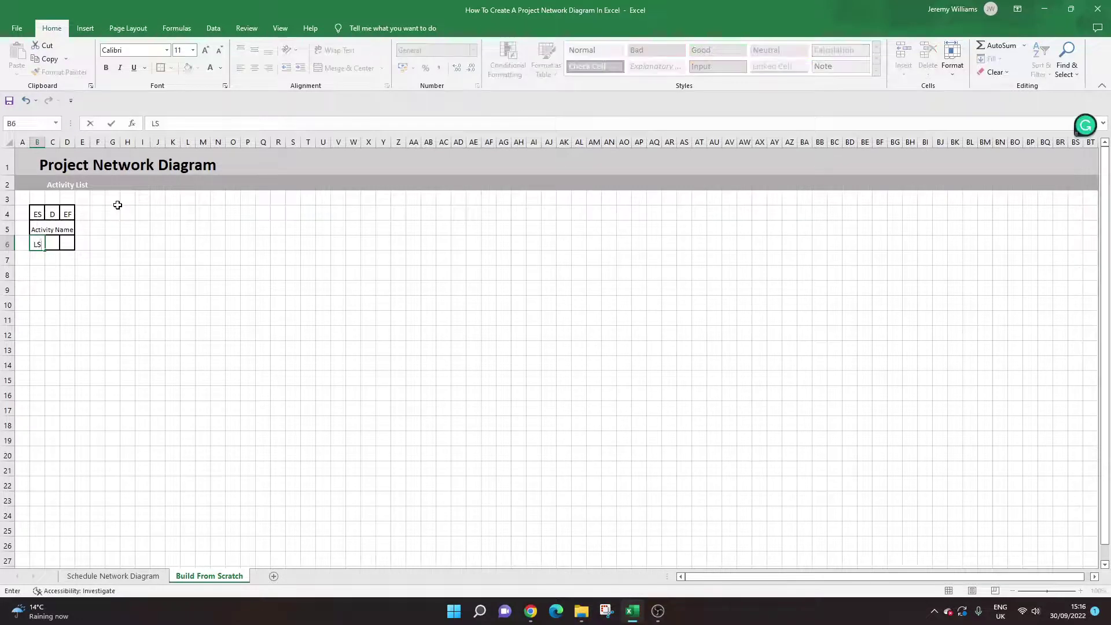
key("Right")
type("F")
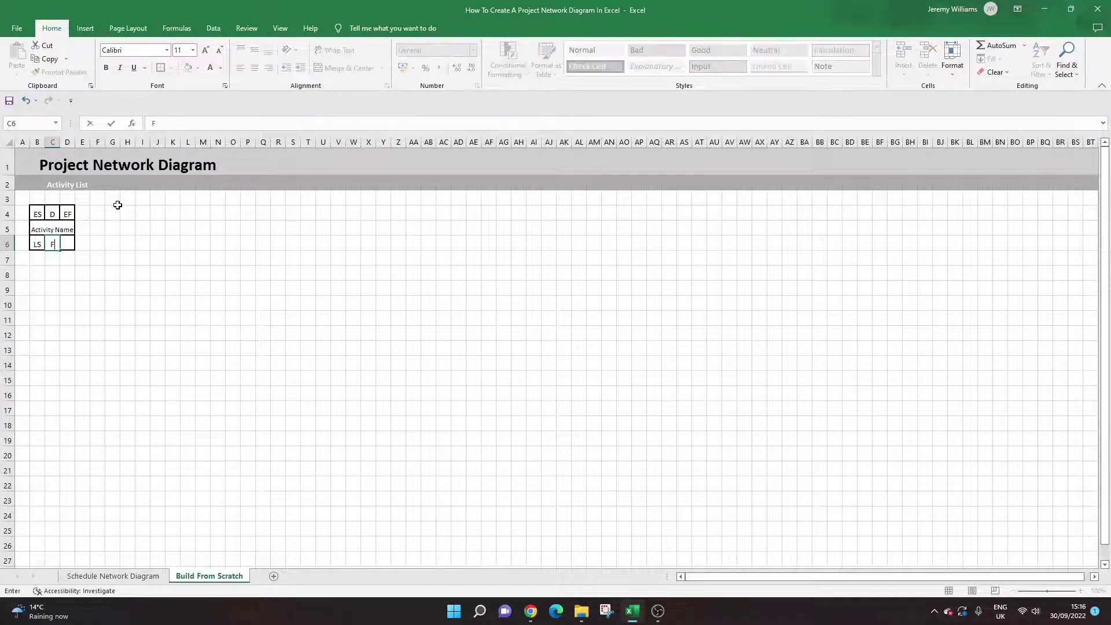
key("Right")
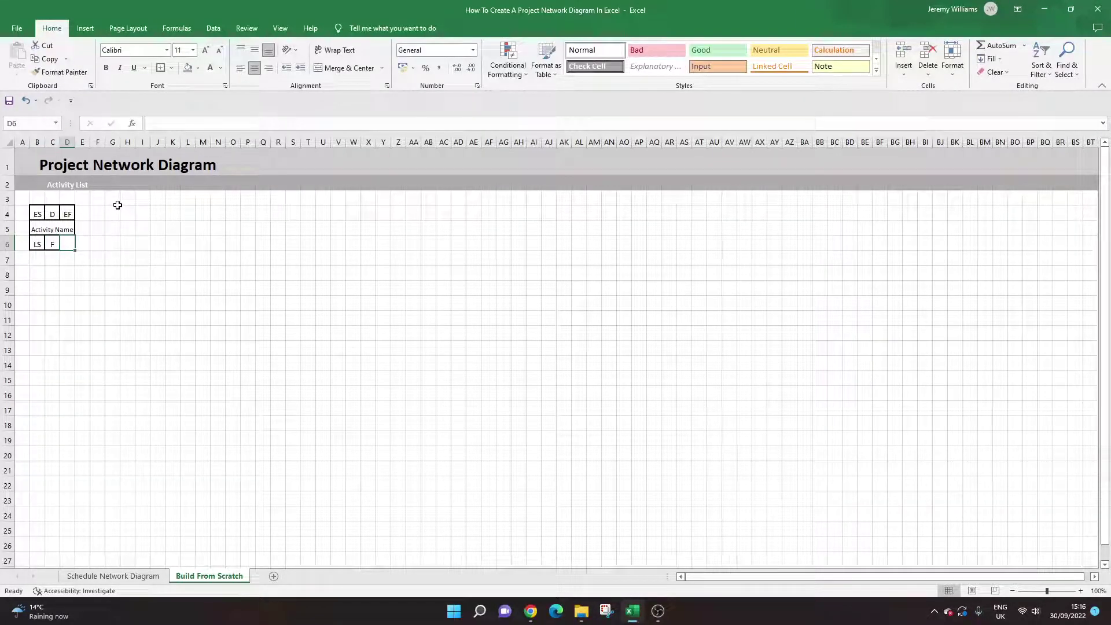
type("LF")
key("Return")
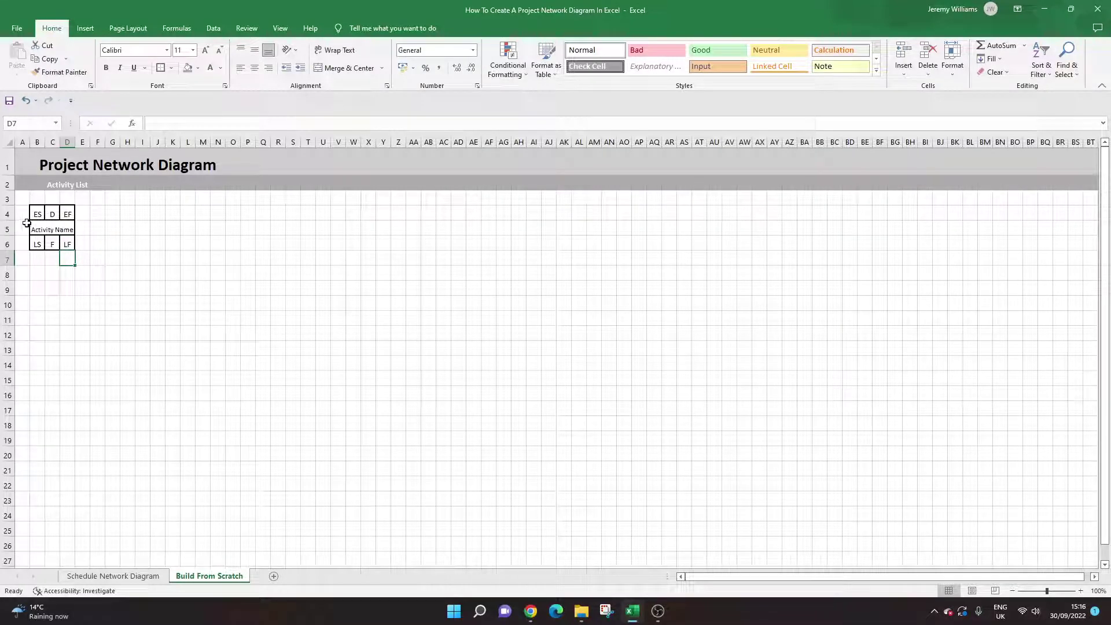
- Copy the finished template box B4:D6
left_click_drag(27, 223, 67, 244)
left_click(157, 258)
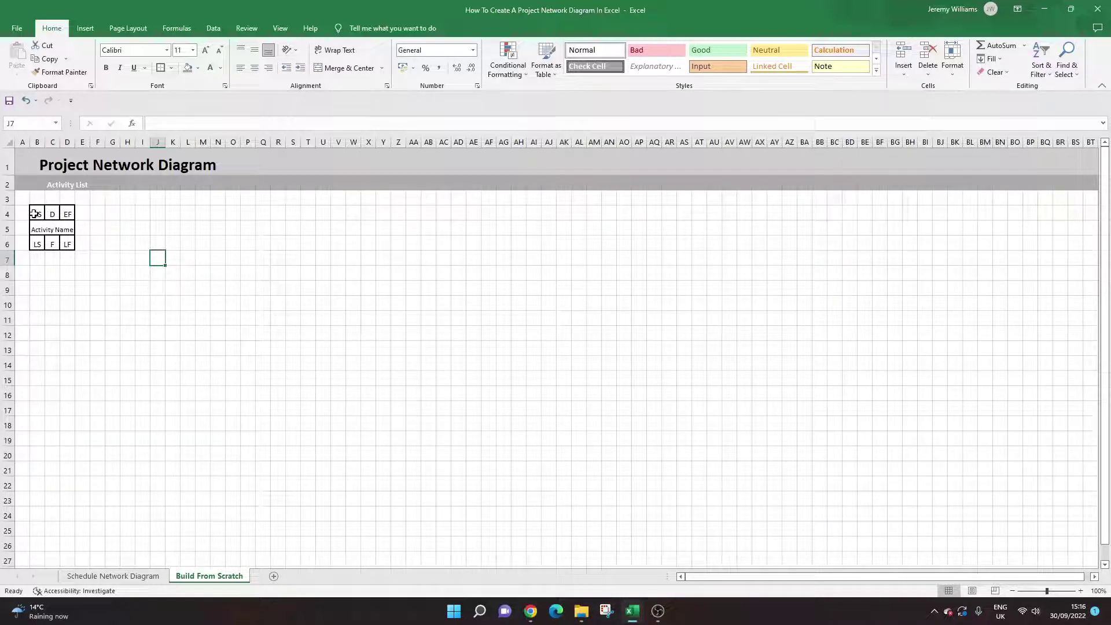
left_click_drag(34, 214, 67, 241)
key("ctrl+c")
left_click(94, 255)
- Paste the template box at F4:H6
left_click(109, 256)
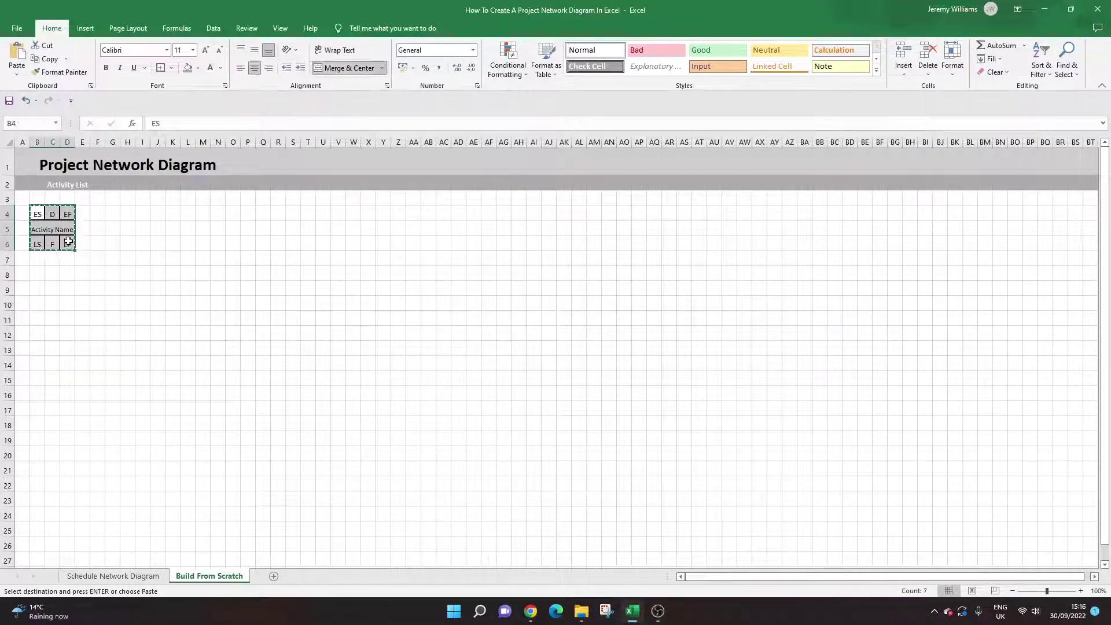
left_click(100, 212)
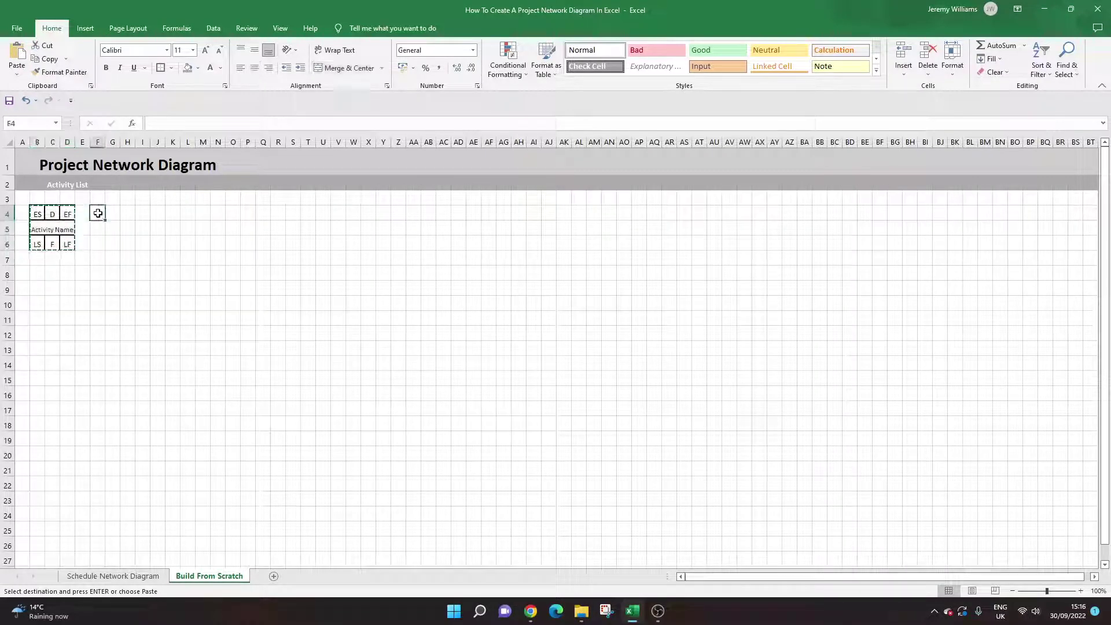
key("ctrl+v")
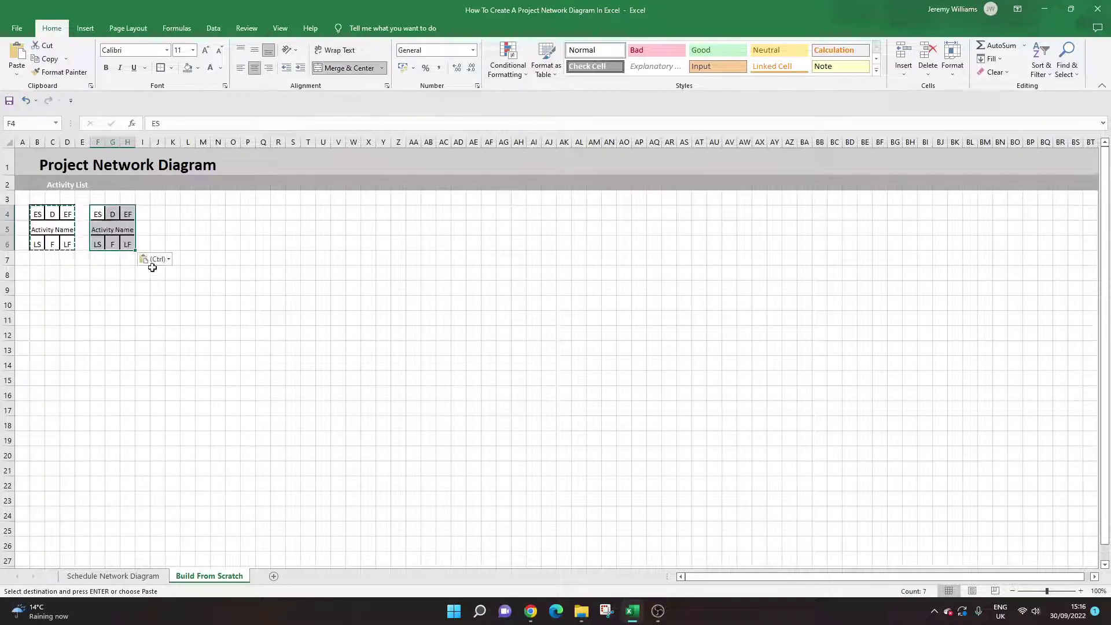
- Clear the six corner labels (ES, D, EF, LS, F, LF) from the copy
left_click(185, 287)
left_click(97, 213)
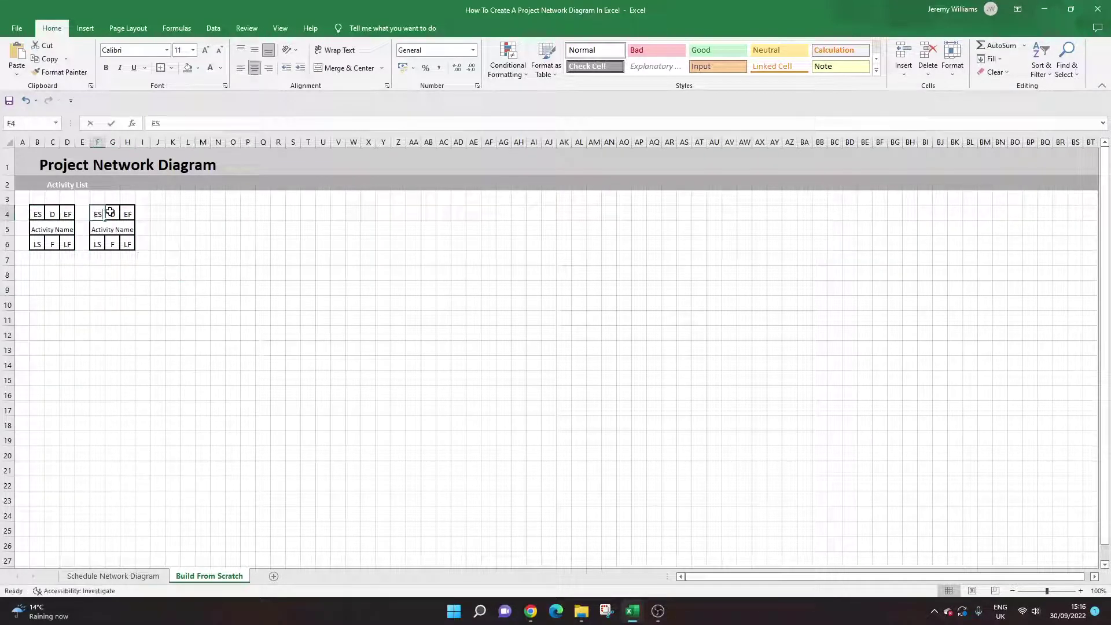
key("BackSpace")
key("Tab")
key("Delete")
key("Tab")
key("BackSpace")
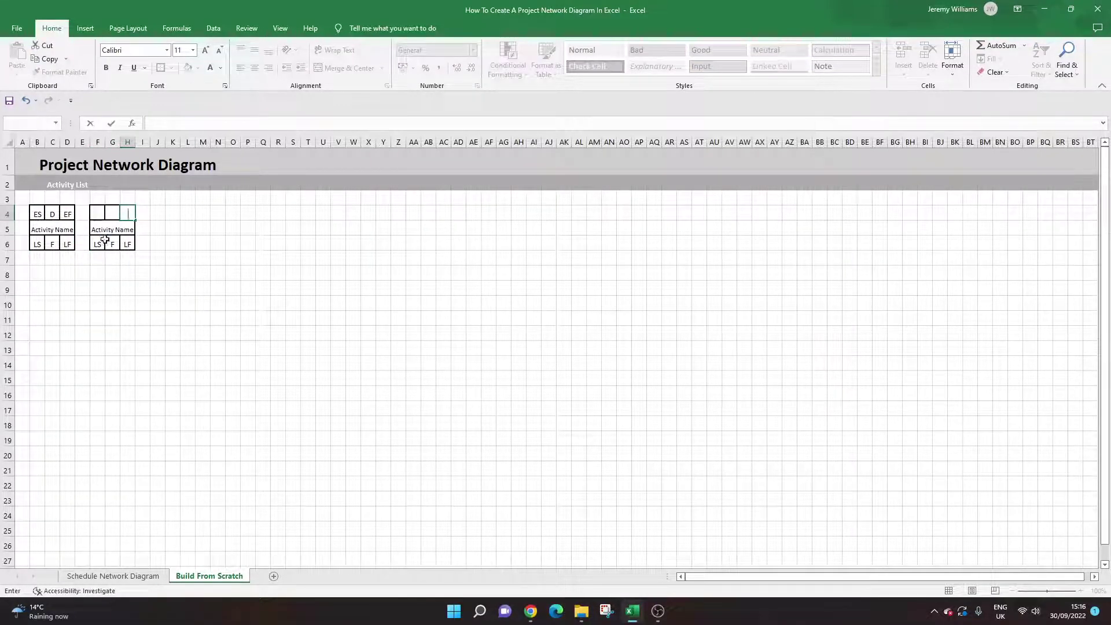
left_click(104, 240)
key("BackSpace")
key("Tab")
key("Delete")
key("Tab")
key("BackSpace")
- Enter 1 in the copy's centre cell F5 and copy box F4:H6
left_click(126, 228)
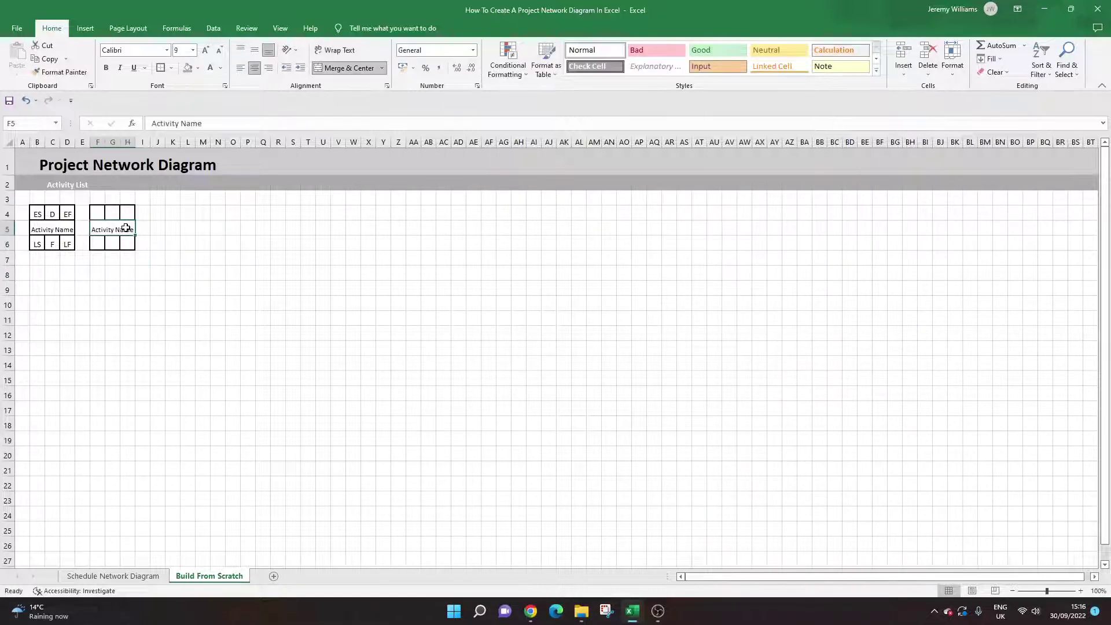
type("1")
key("Return")
left_click(199, 315)
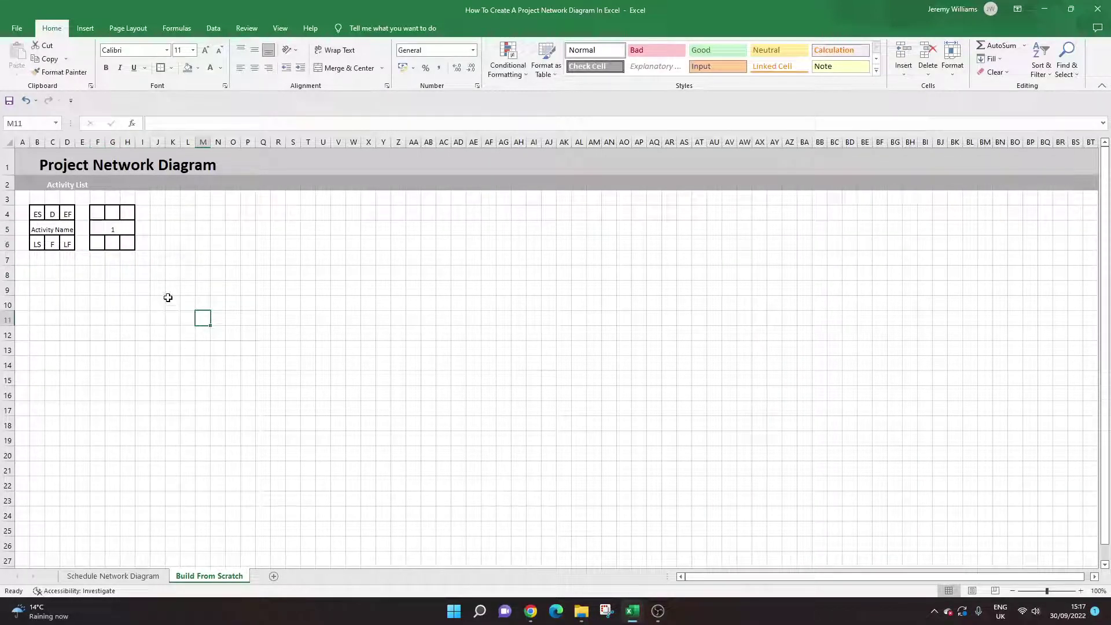
left_click_drag(97, 213, 121, 238)
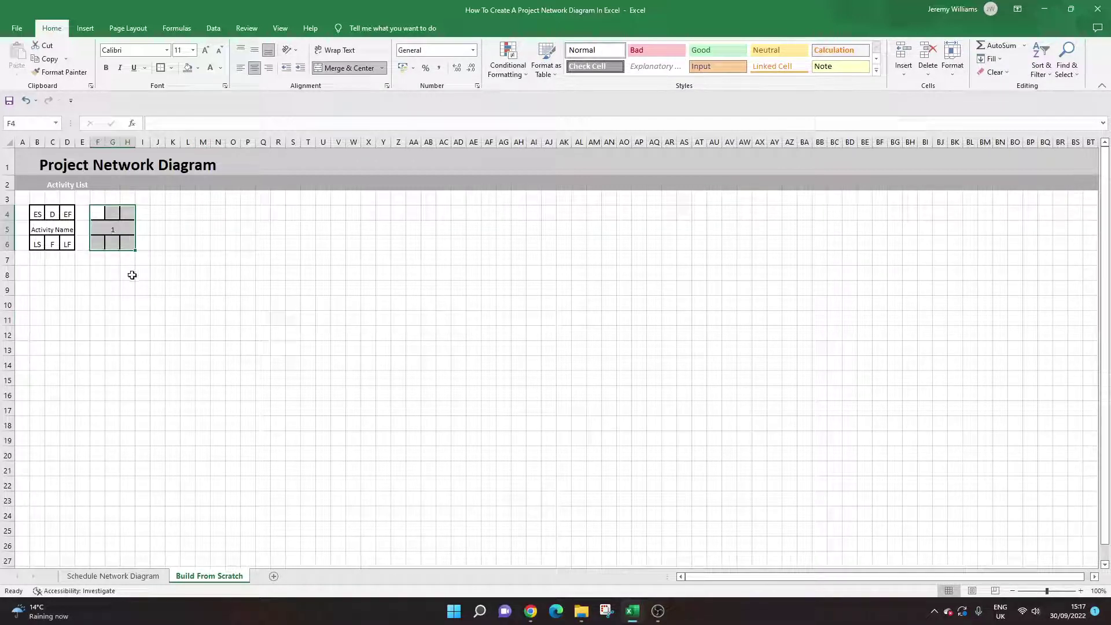
left_click(127, 303)
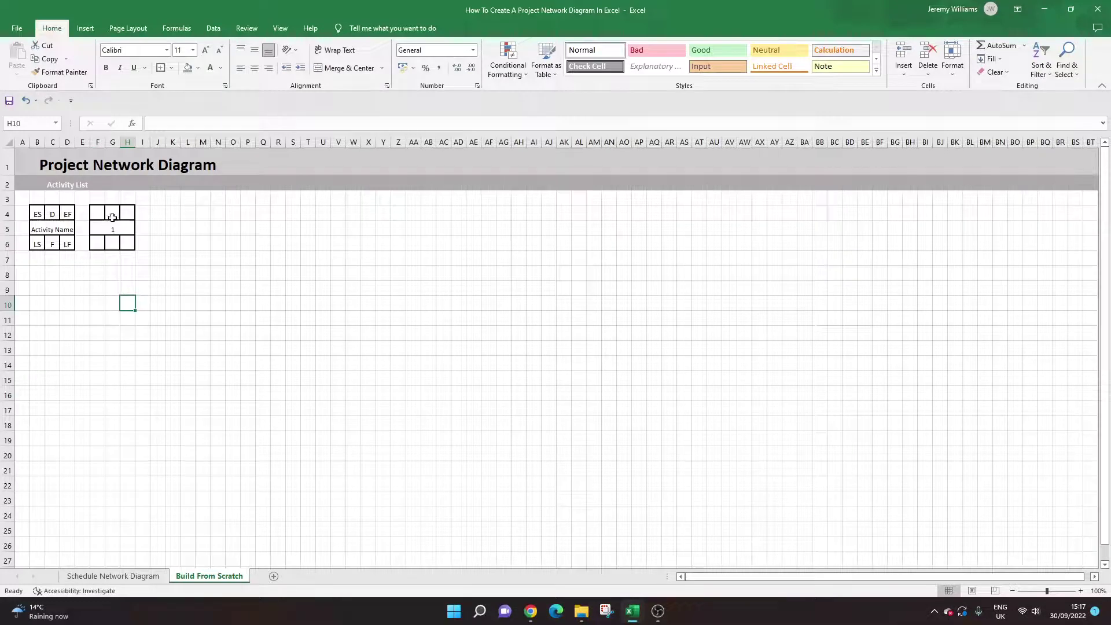
left_click_drag(92, 213, 128, 243)
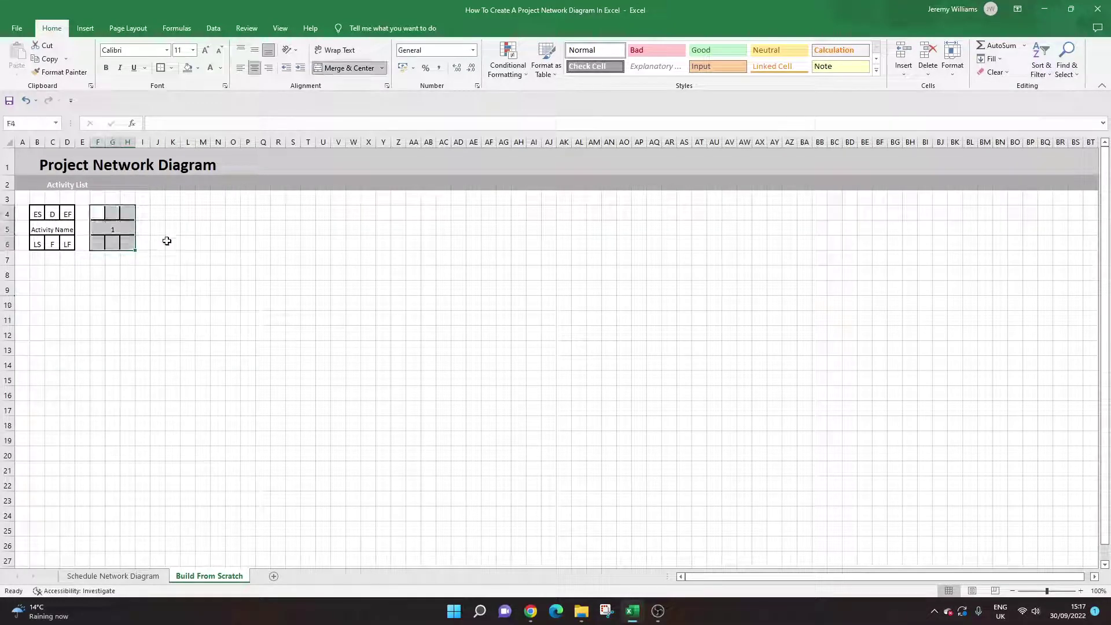
key("ctrl+c")
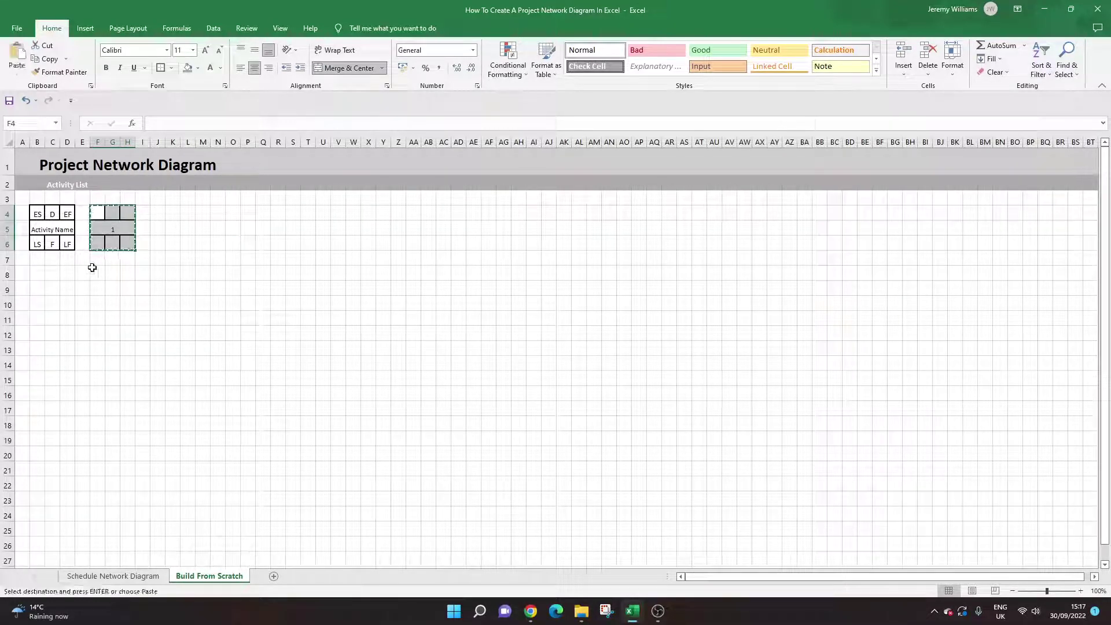
left_click(40, 272)
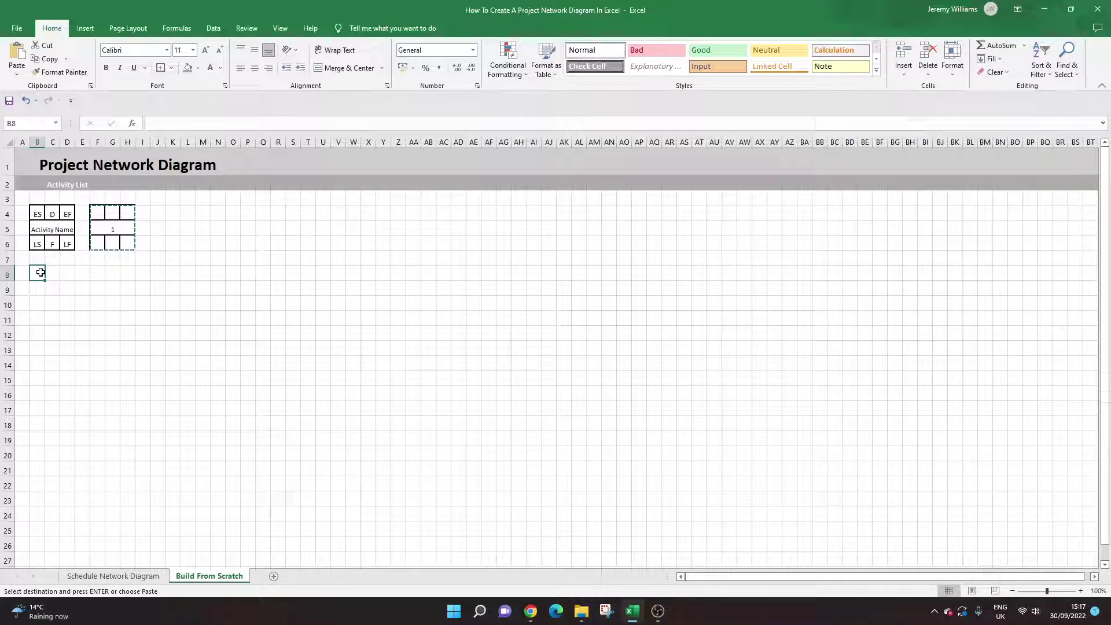
- Paste the numbered box at B8, F8, B12 and F12
key("ctrl+v")
left_click(96, 272)
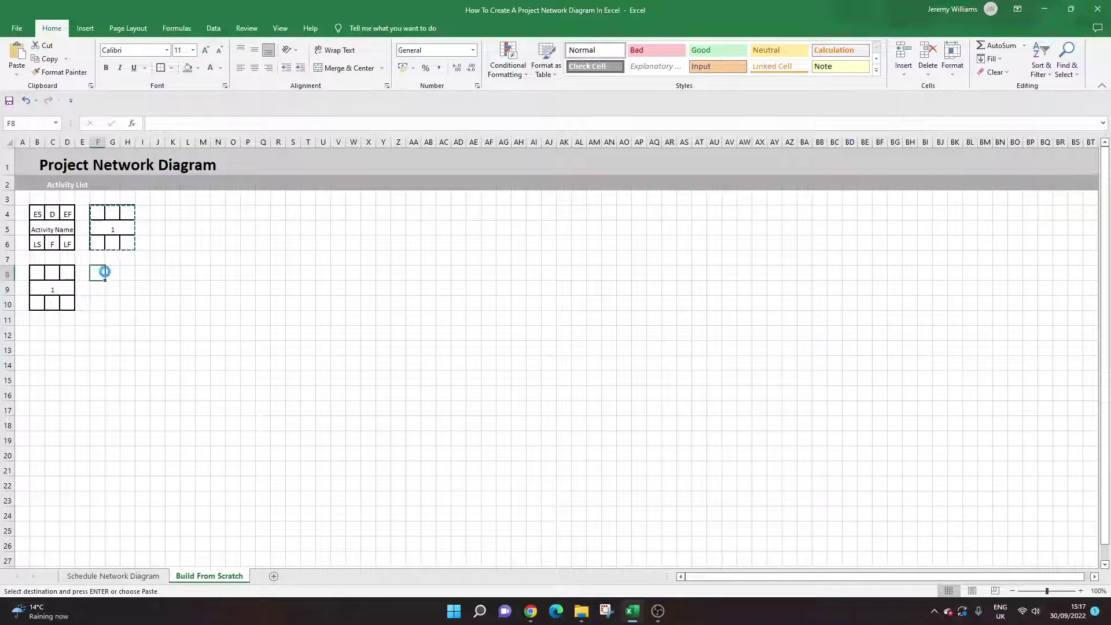
key("ctrl+v")
left_click(40, 331)
key("ctrl+v")
left_click(99, 334)
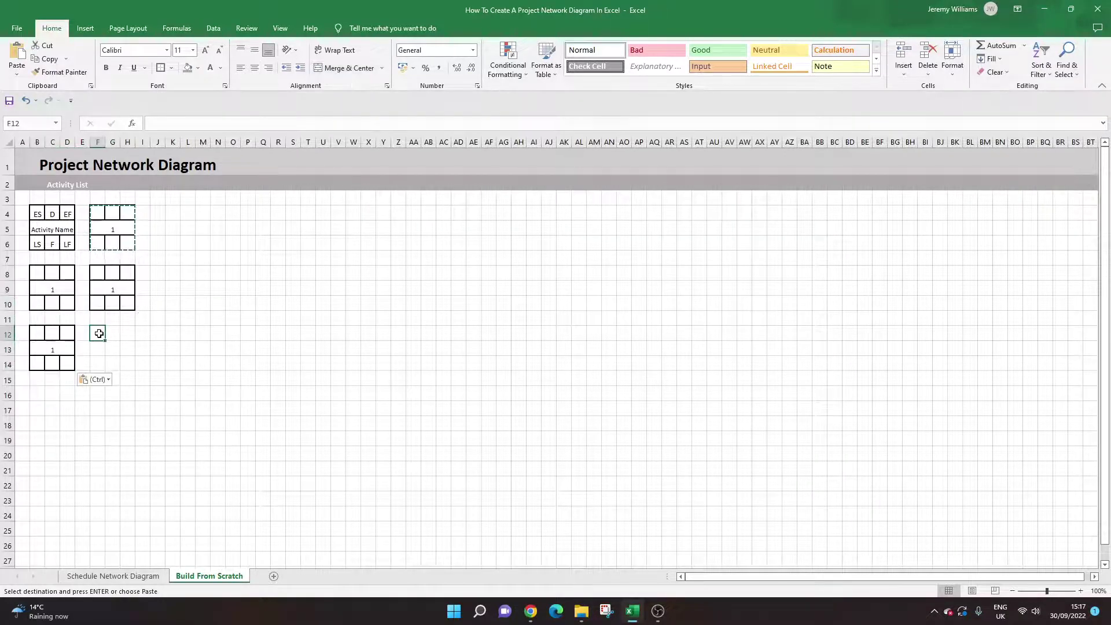
key("ctrl+v")
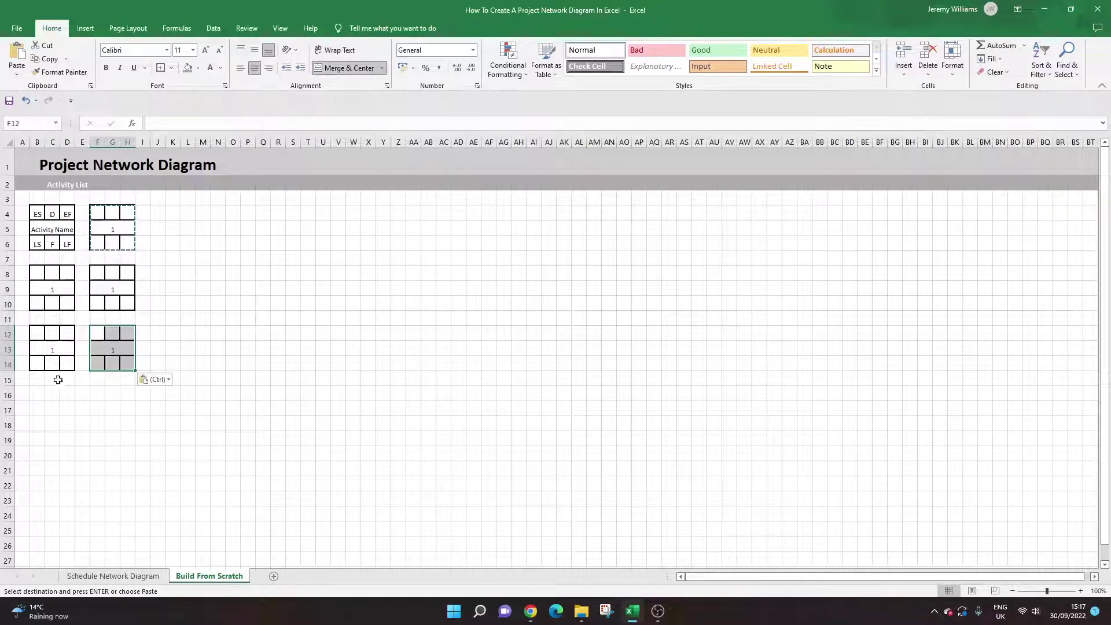
- Paste the numbered box at B16, F16, B20 and F20
left_click(43, 393)
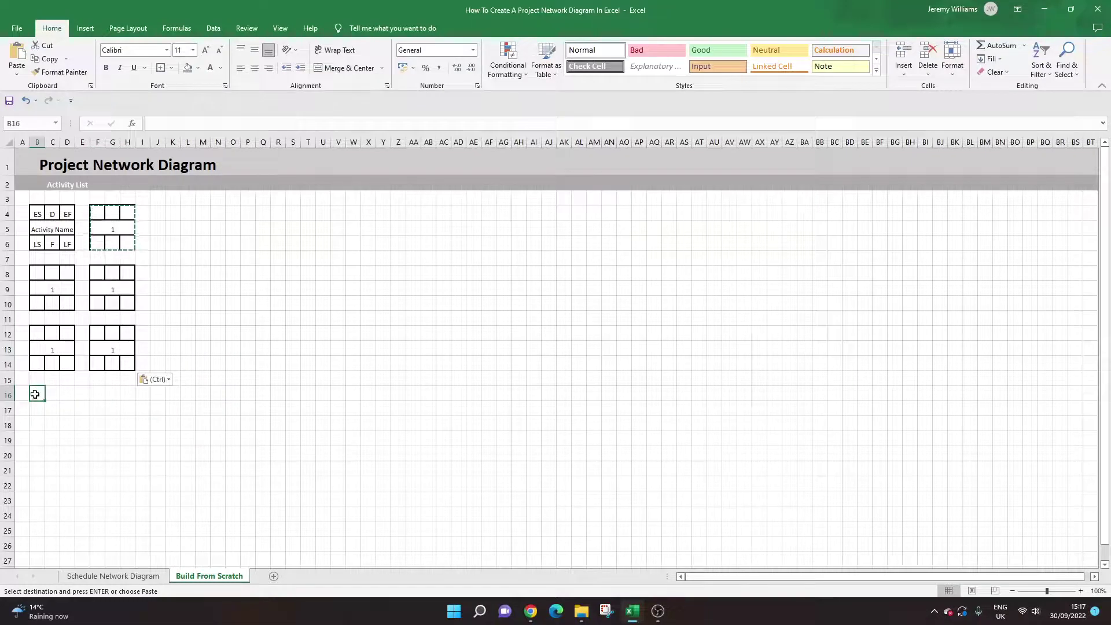
key("ctrl")
key("Escape")
key("ctrl+v")
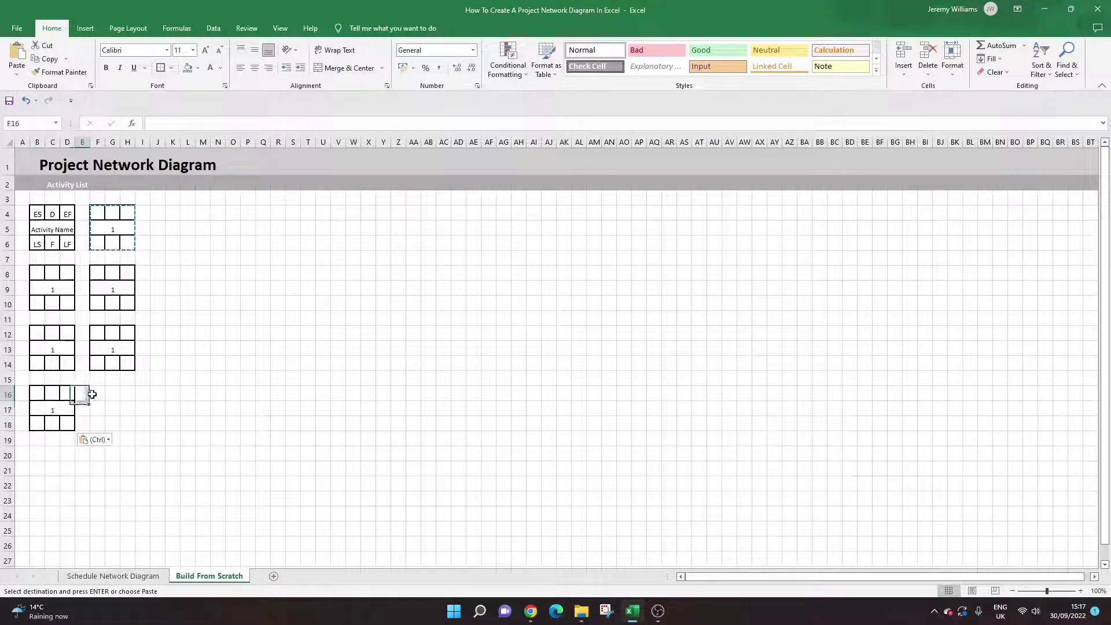
left_click(96, 393)
key("ctrl+v")
left_click(44, 450)
key("ctrl+v")
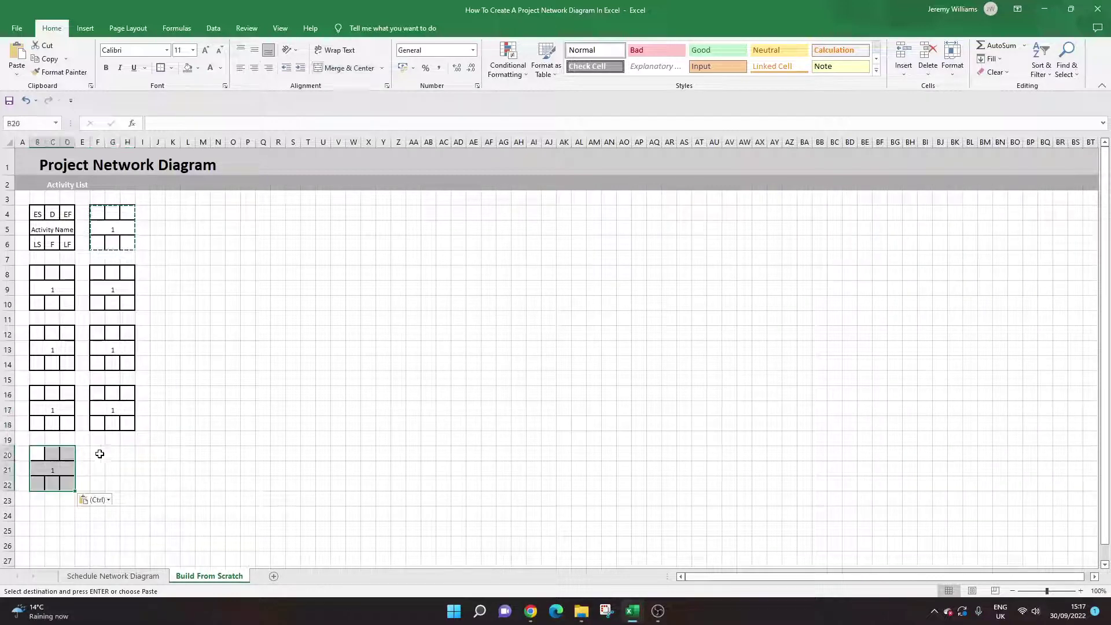
left_click(99, 454)
key("ctrl+v")
left_click(59, 289)
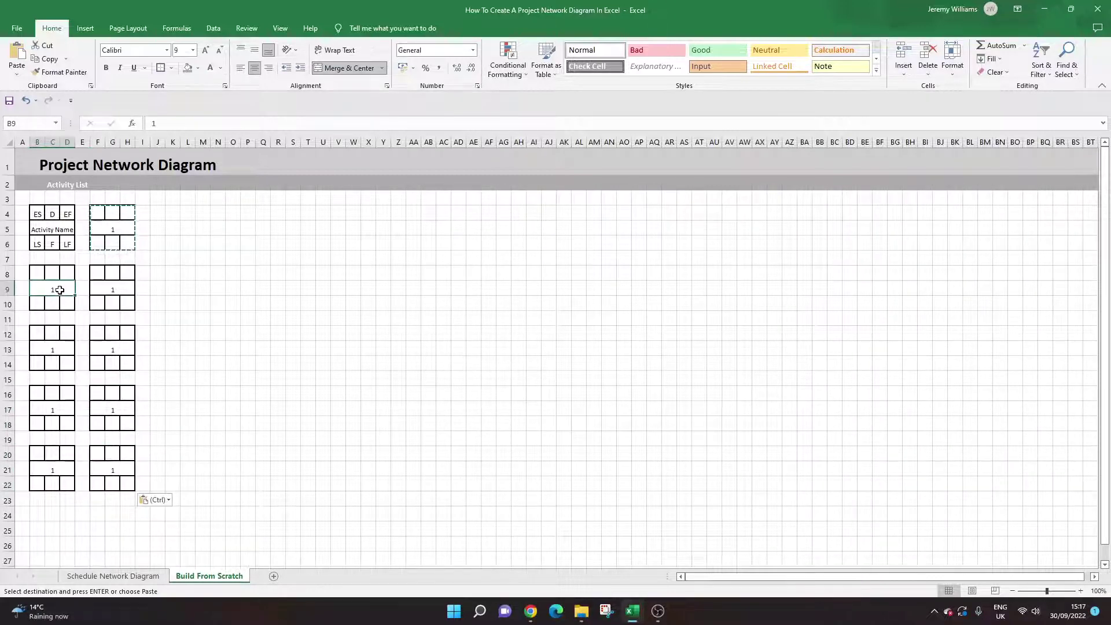
- Renumber the boxes at B8, F8, B12 and F12 as 2, 3, 4 and 5
type("2")
left_click(105, 291)
type("3")
left_click(55, 348)
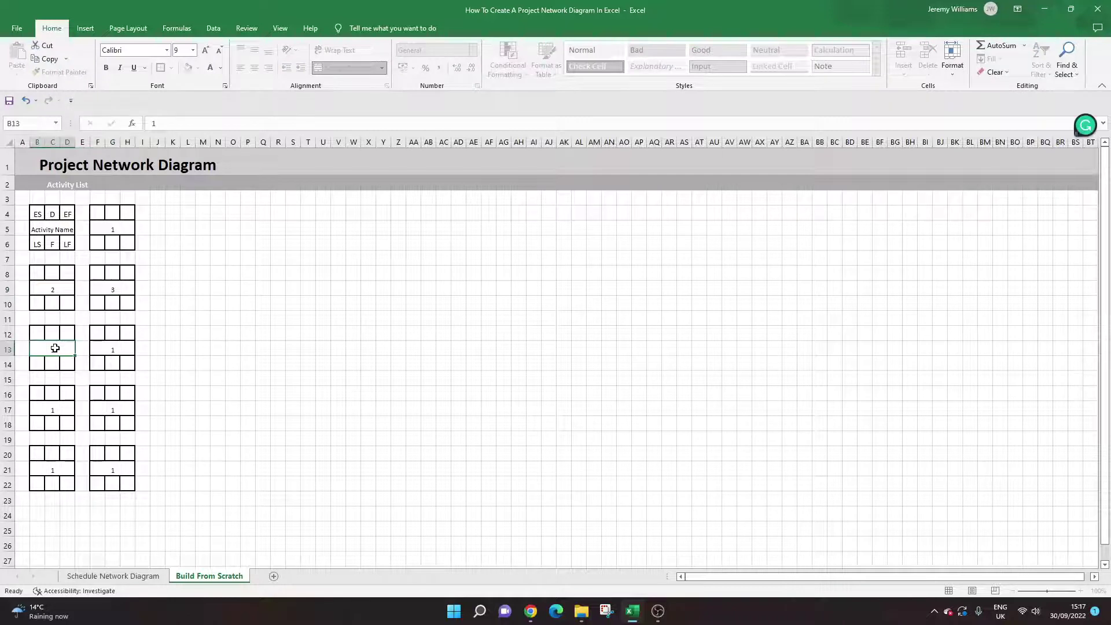
type("4")
left_click(99, 351)
type("5")
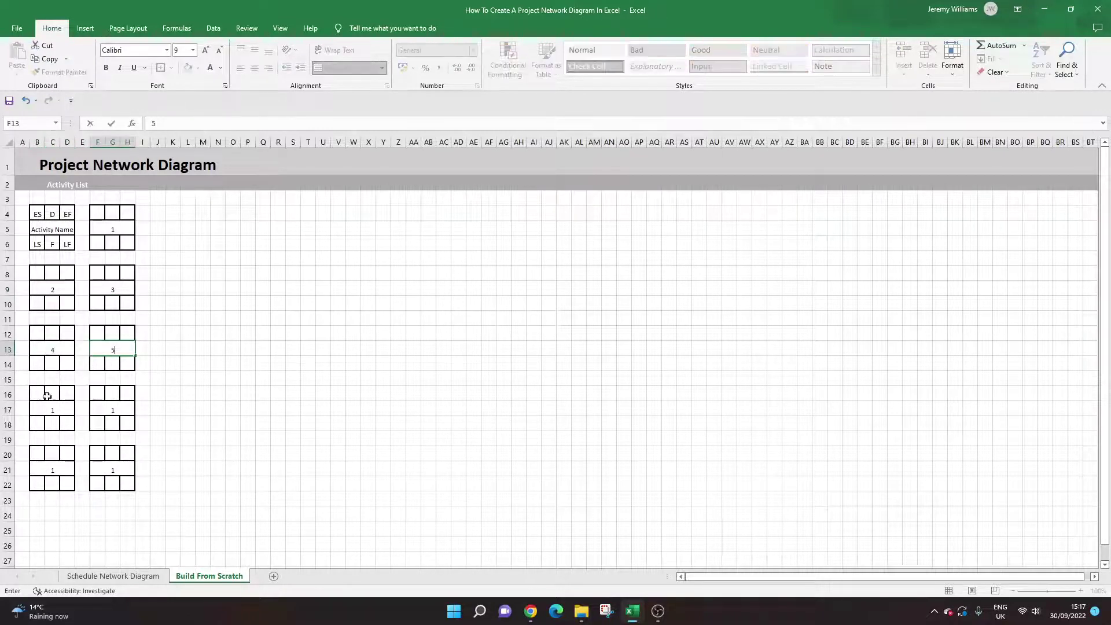
- Renumber the boxes at B16, F16, B20 and F20 as 6, 7, 8 and 9
left_click(50, 404)
type("6")
left_click(95, 408)
type("7")
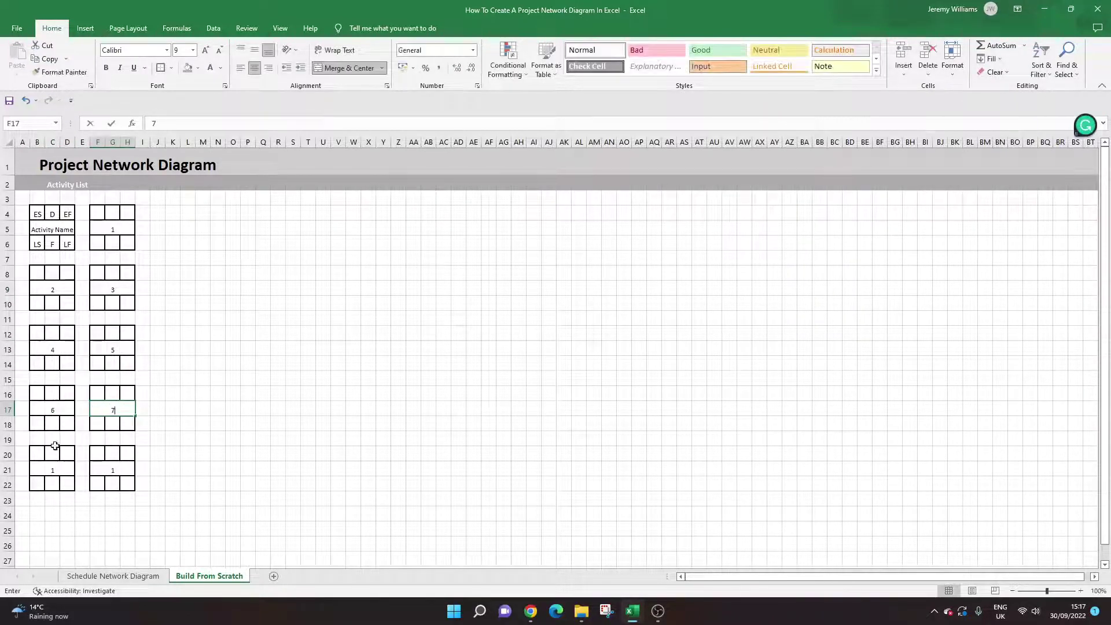
left_click(51, 466)
type("8")
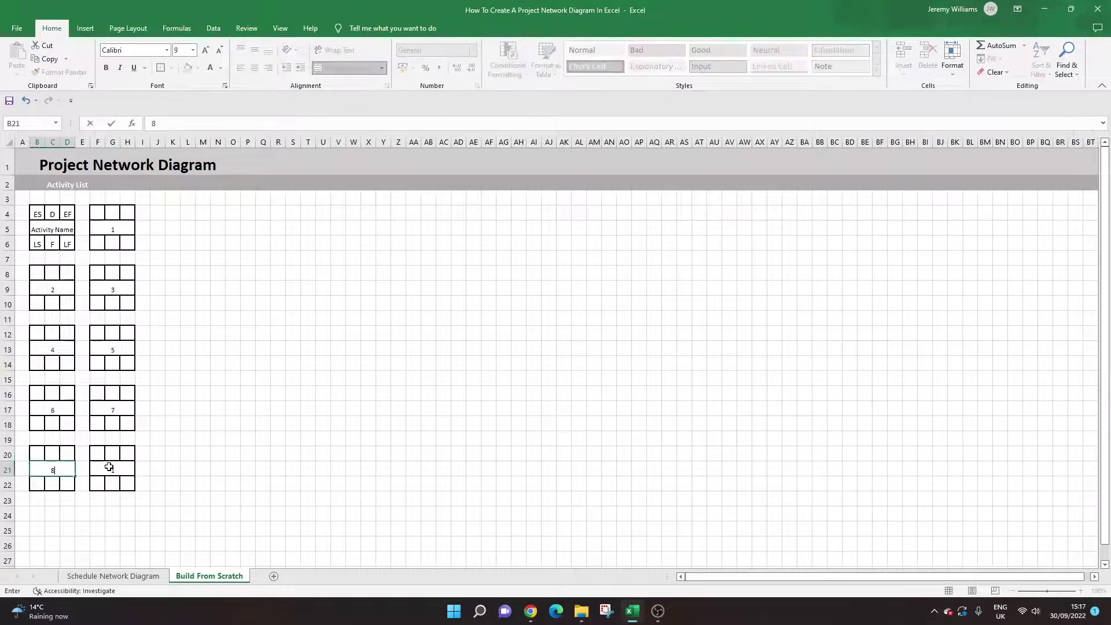
left_click(108, 467)
type("9")
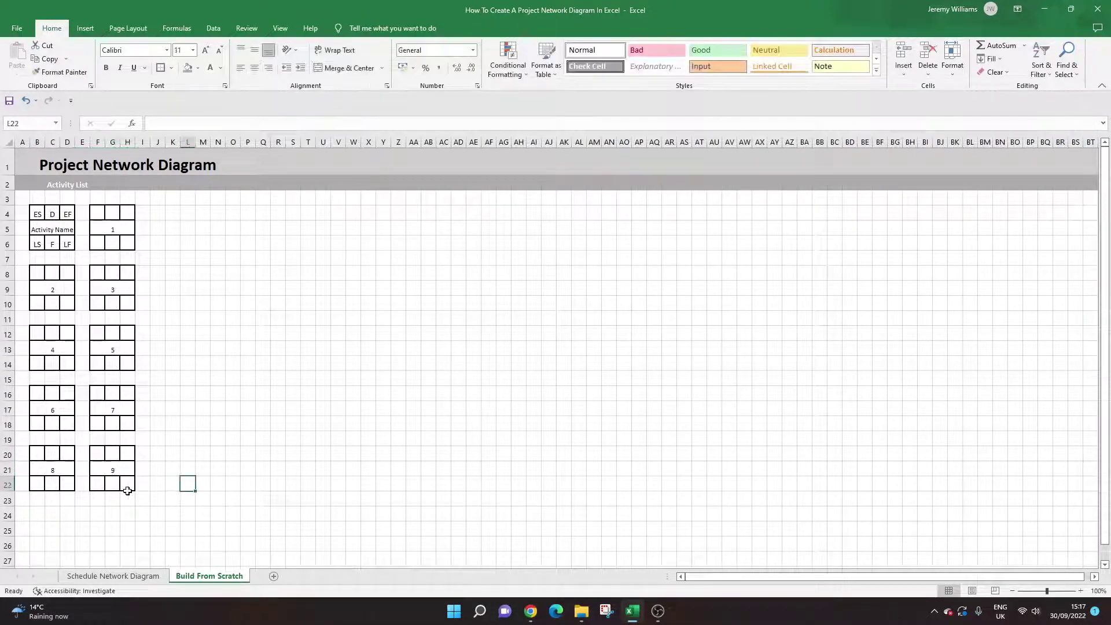
left_click(40, 512)
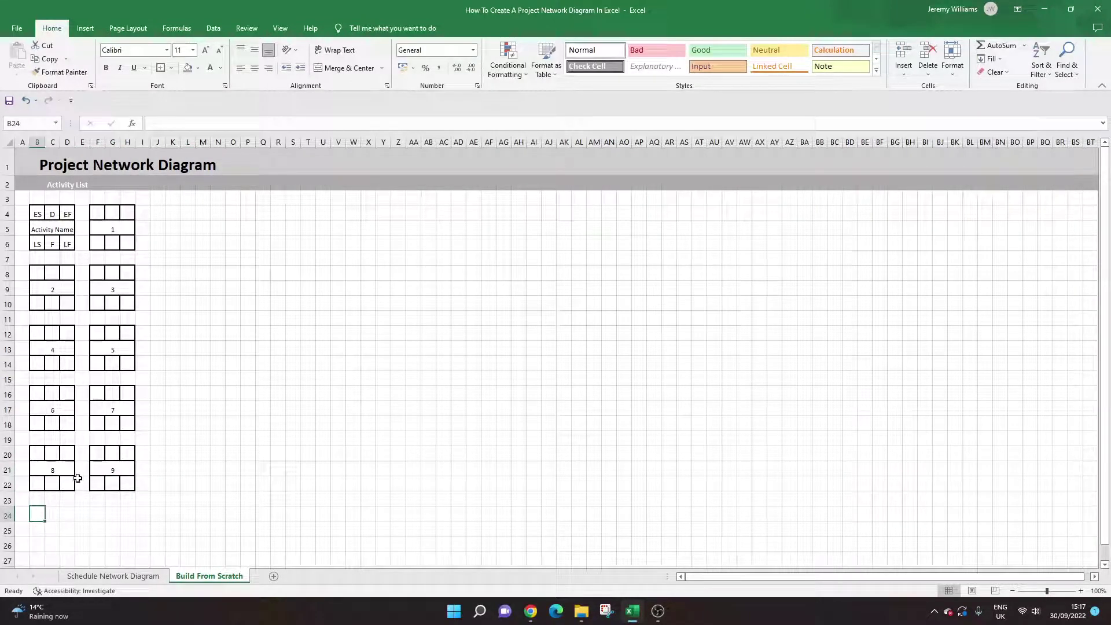
- Copy box 9 to B24:D26, number it 10, then select box 1 at F4:H6
left_click_drag(93, 455, 124, 485)
key("ctrl+c")
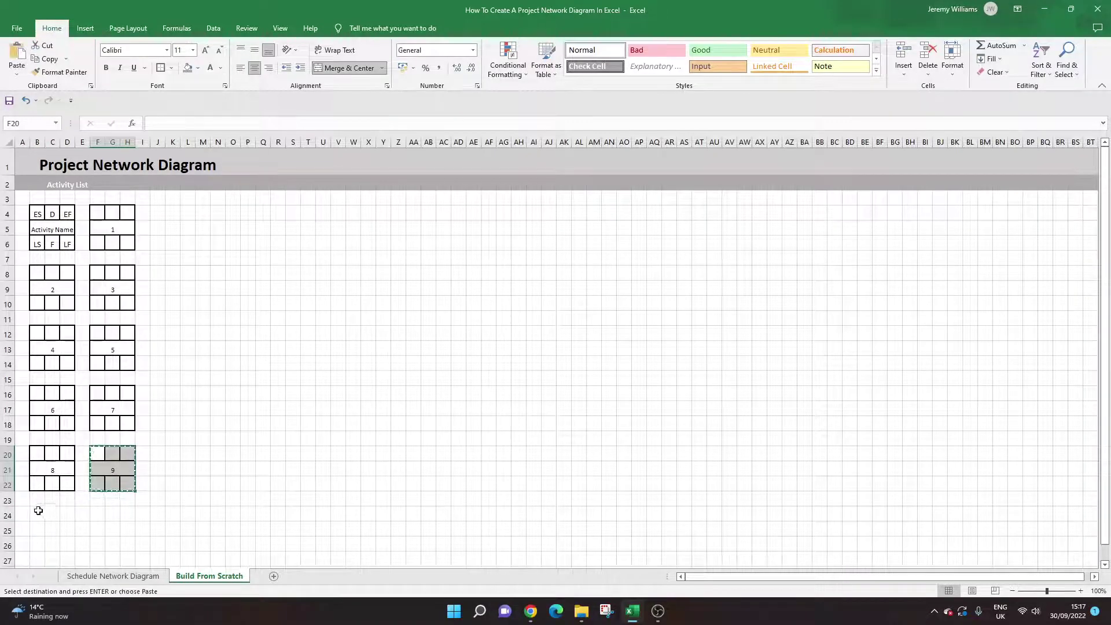
key("ctrl+v")
left_click(50, 528)
type("10")
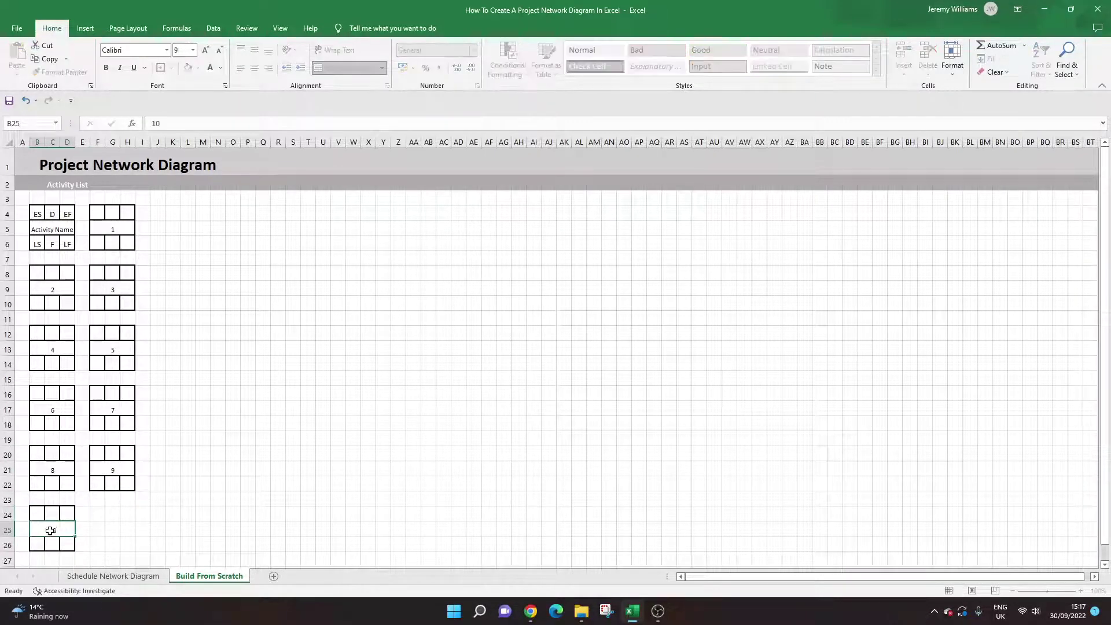
key("Return")
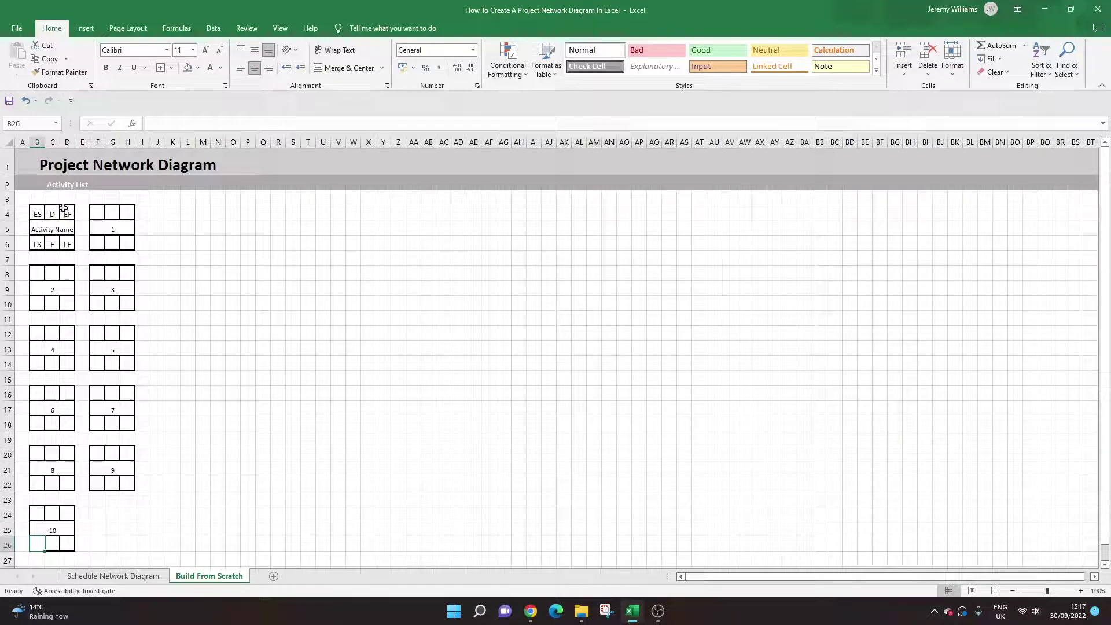
left_click_drag(97, 214, 119, 241)
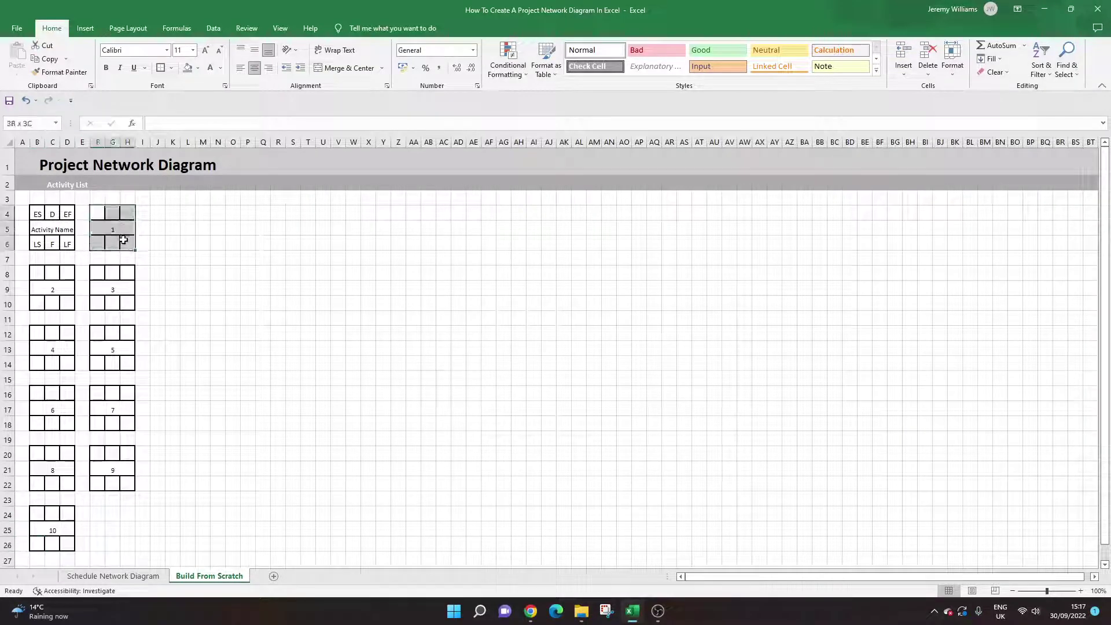
left_click(198, 69)
left_click(187, 111)
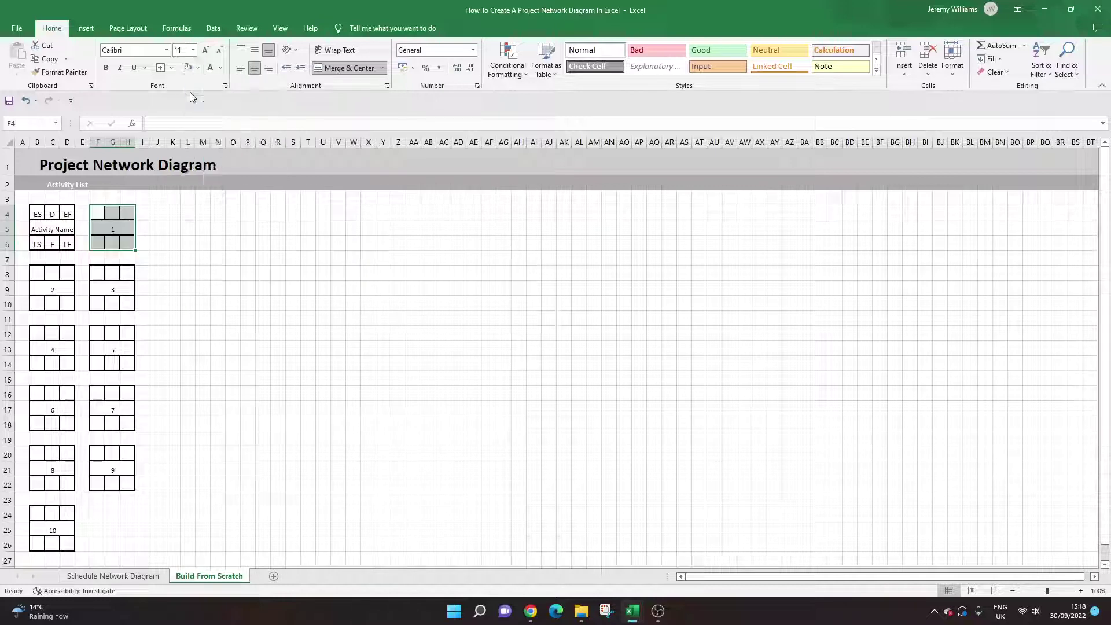
left_click_drag(31, 198, 173, 560)
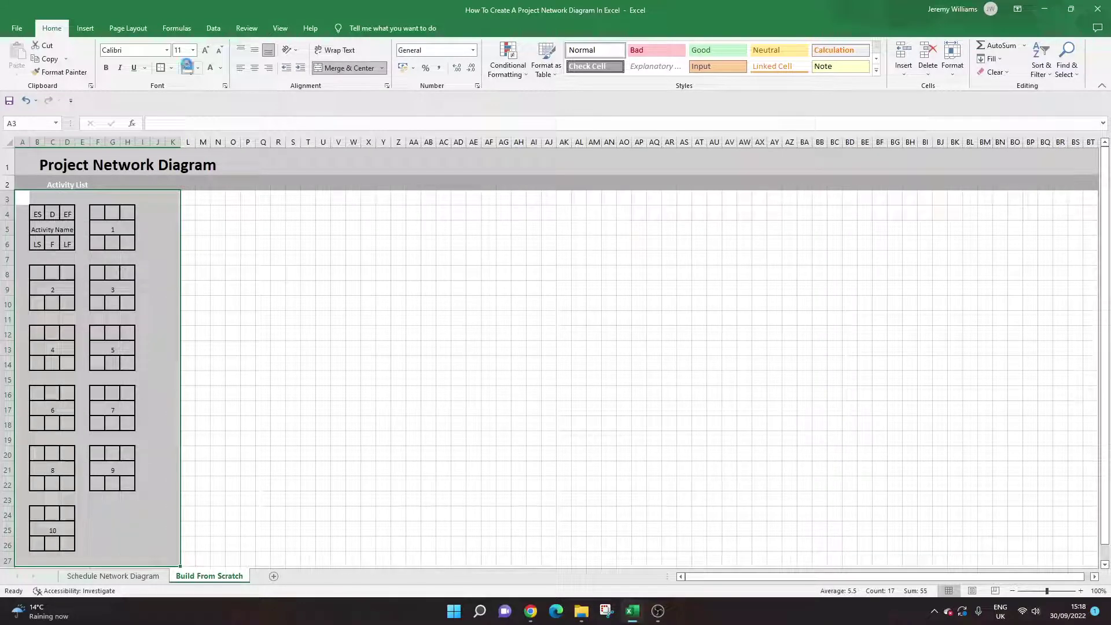
left_click(218, 211)
left_click(174, 257)
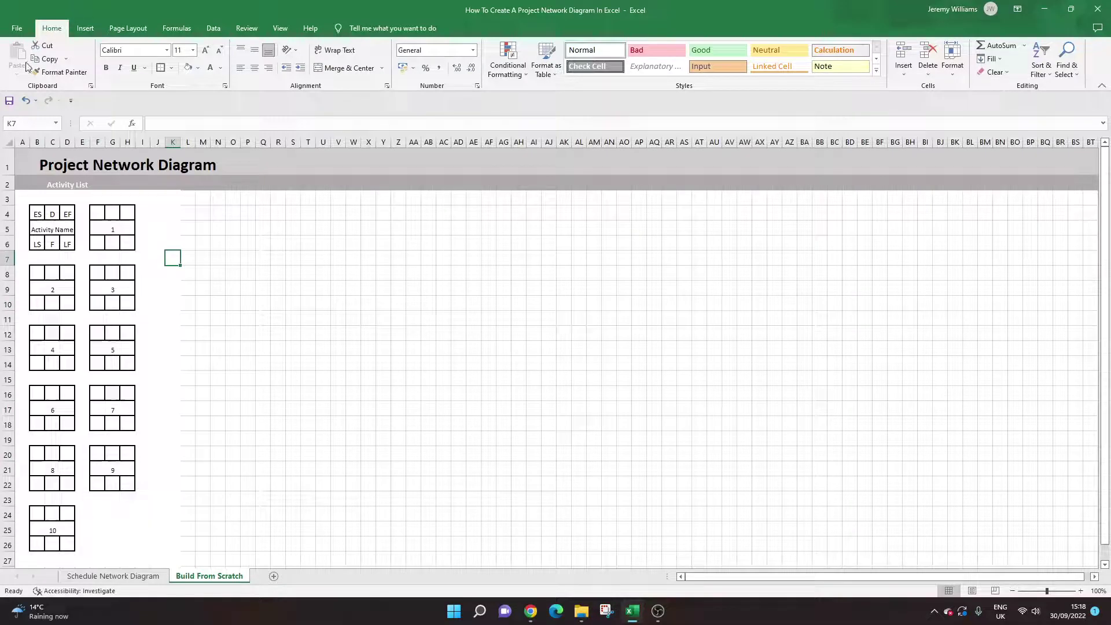
left_click(25, 100)
left_click(295, 264)
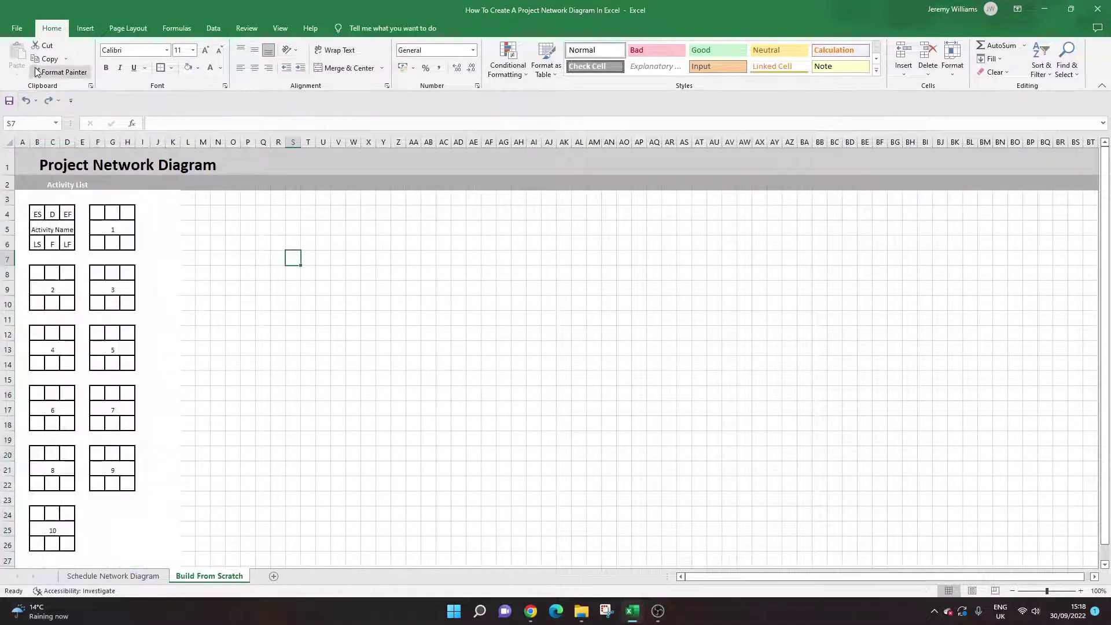
left_click(26, 100)
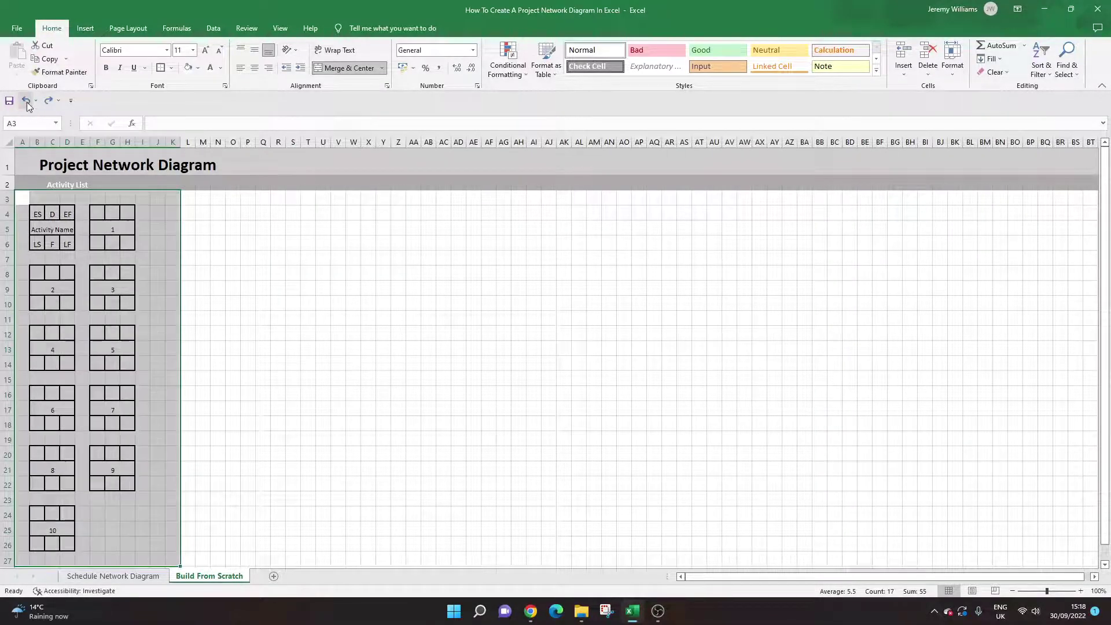
key("ctrl+z")
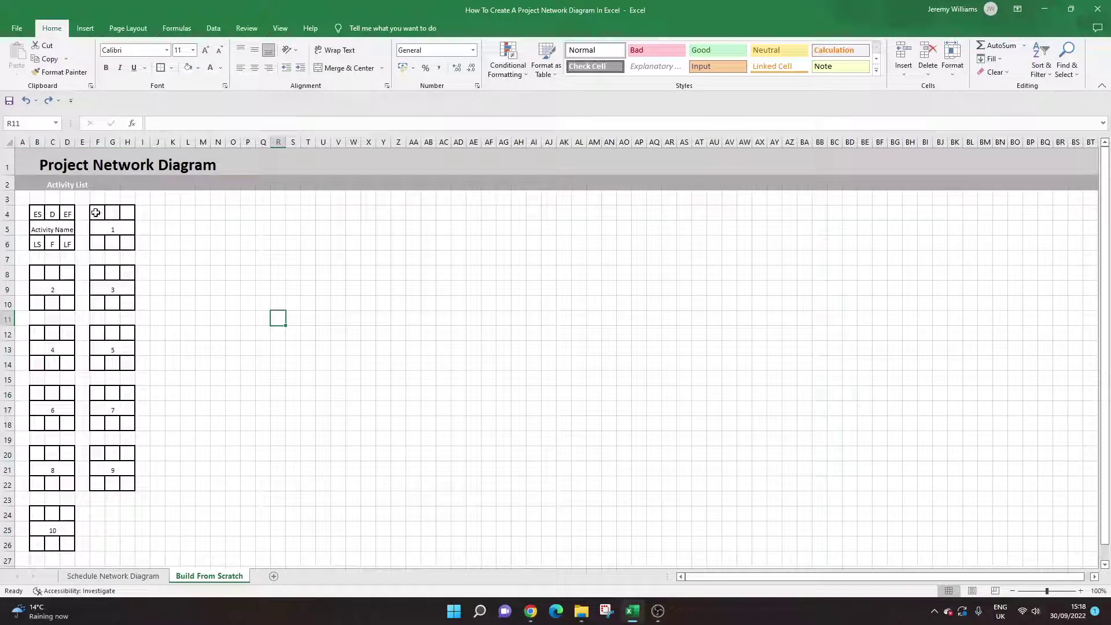
- Apply a white fill to node boxes 1 through 10, box by box
left_click_drag(95, 212, 127, 243)
left_click_drag(37, 272, 60, 303)
left_click_drag(102, 268, 121, 297)
left_click_drag(40, 334, 128, 363)
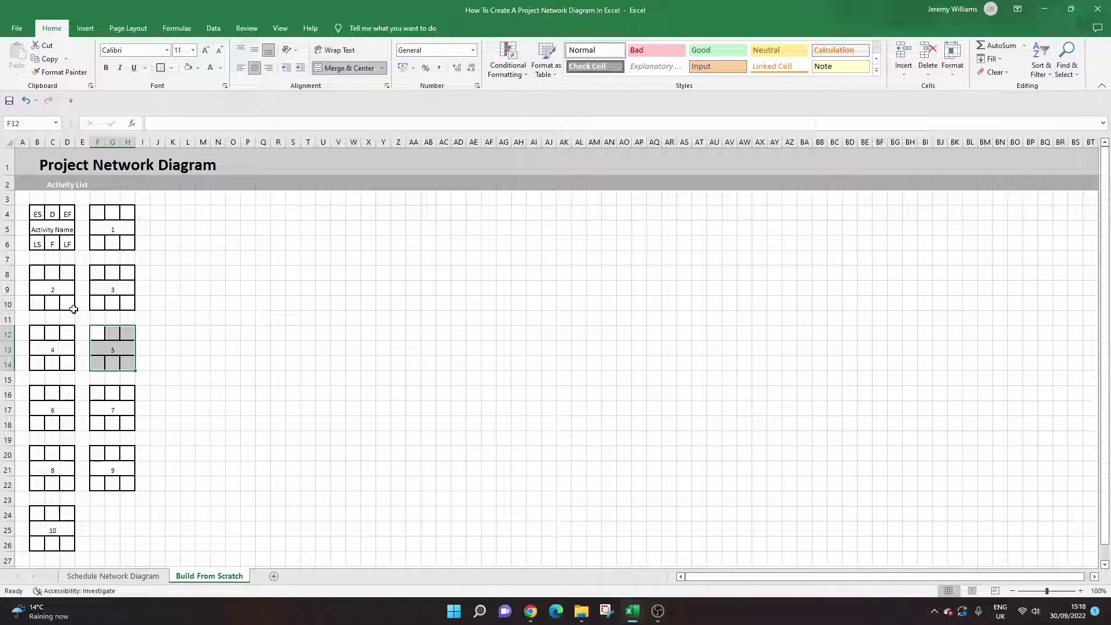
left_click_drag(37, 392, 127, 425)
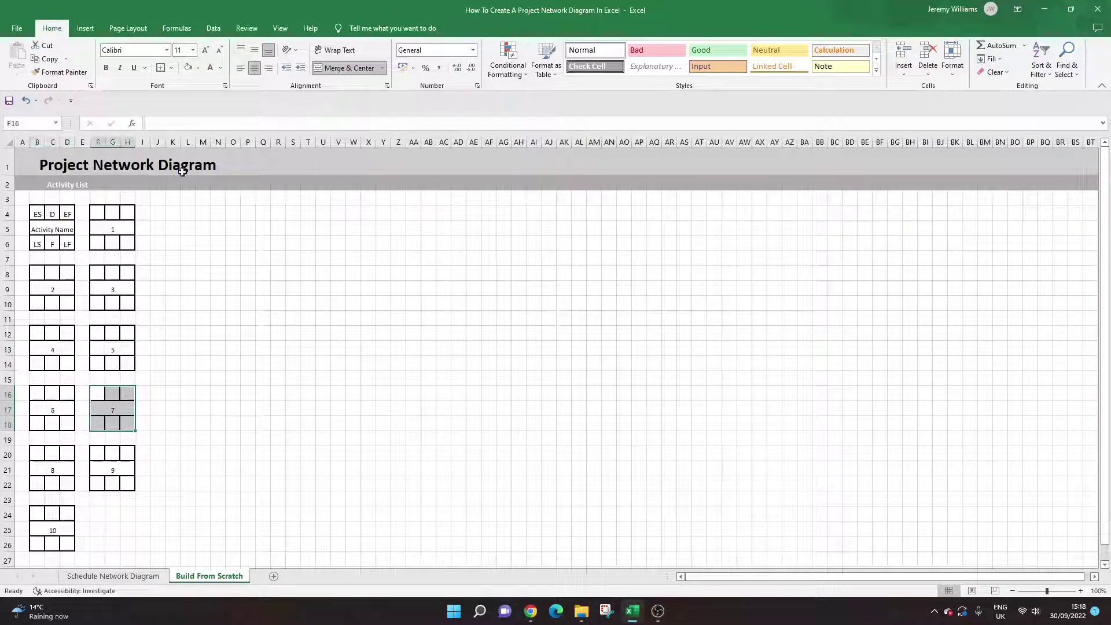
left_click(188, 70)
left_click_drag(38, 453, 124, 483)
left_click(188, 68)
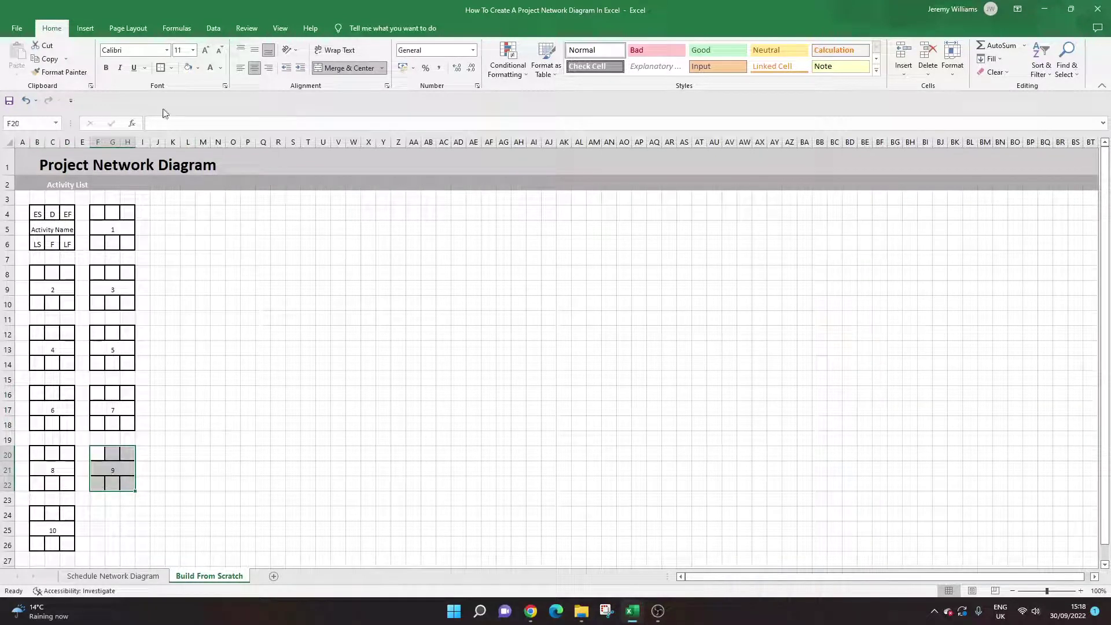
left_click(188, 68)
left_click_drag(38, 510, 60, 542)
left_click(188, 68)
left_click(195, 267)
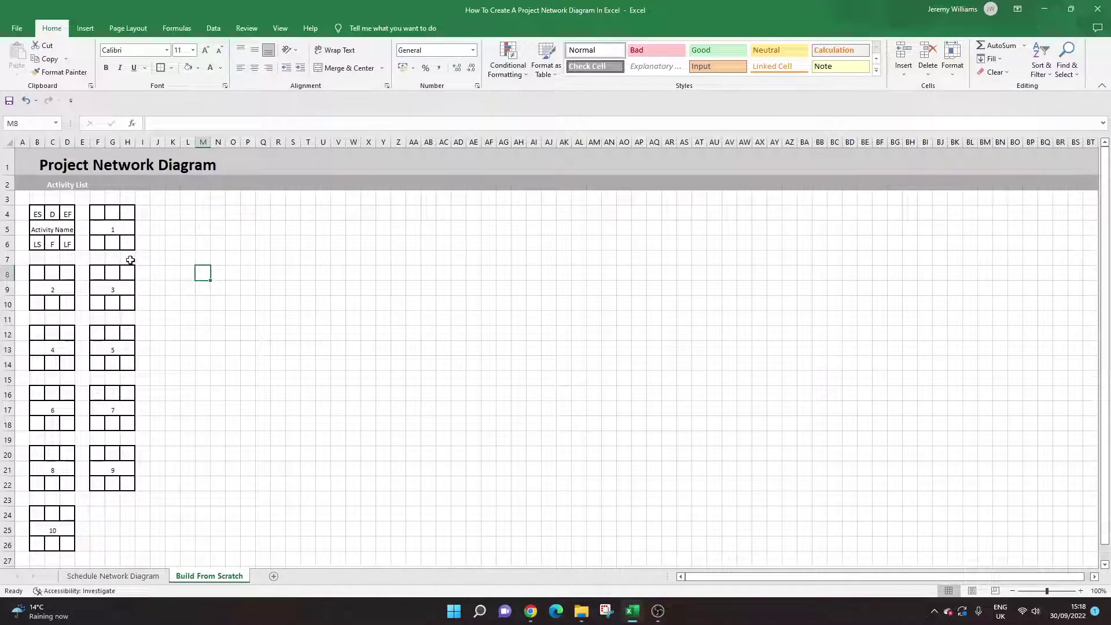
left_click(192, 161)
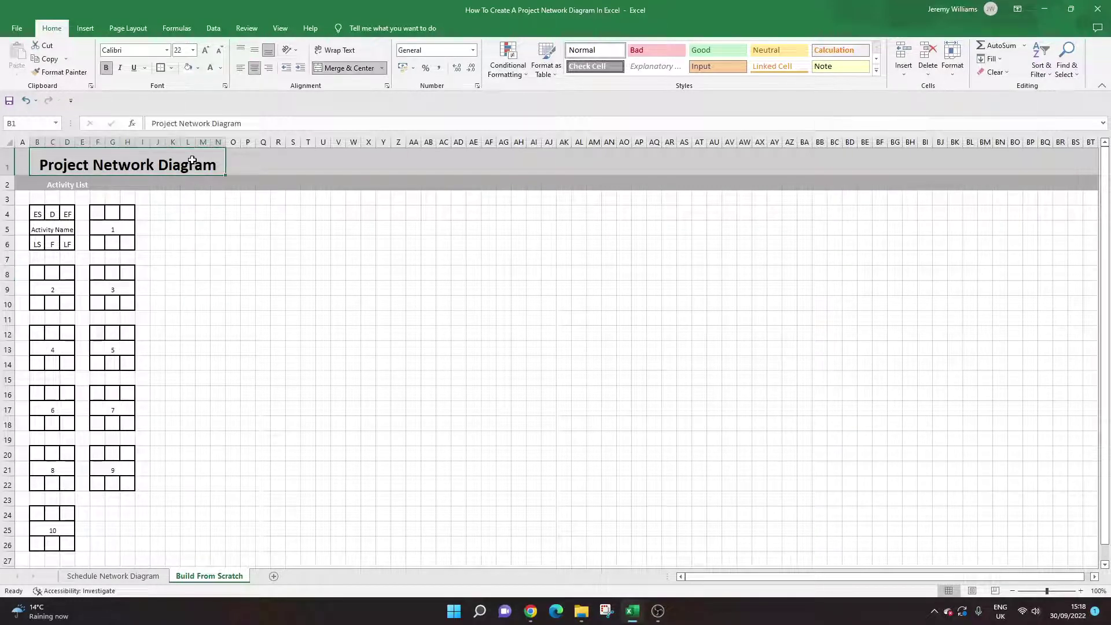
left_click(231, 159)
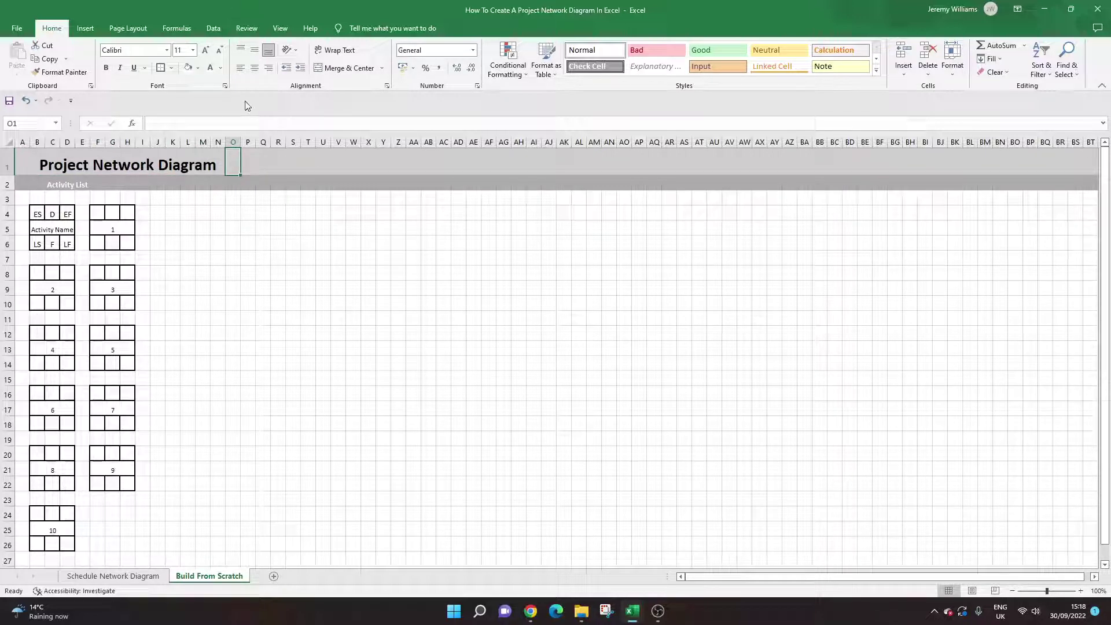
left_click(218, 142)
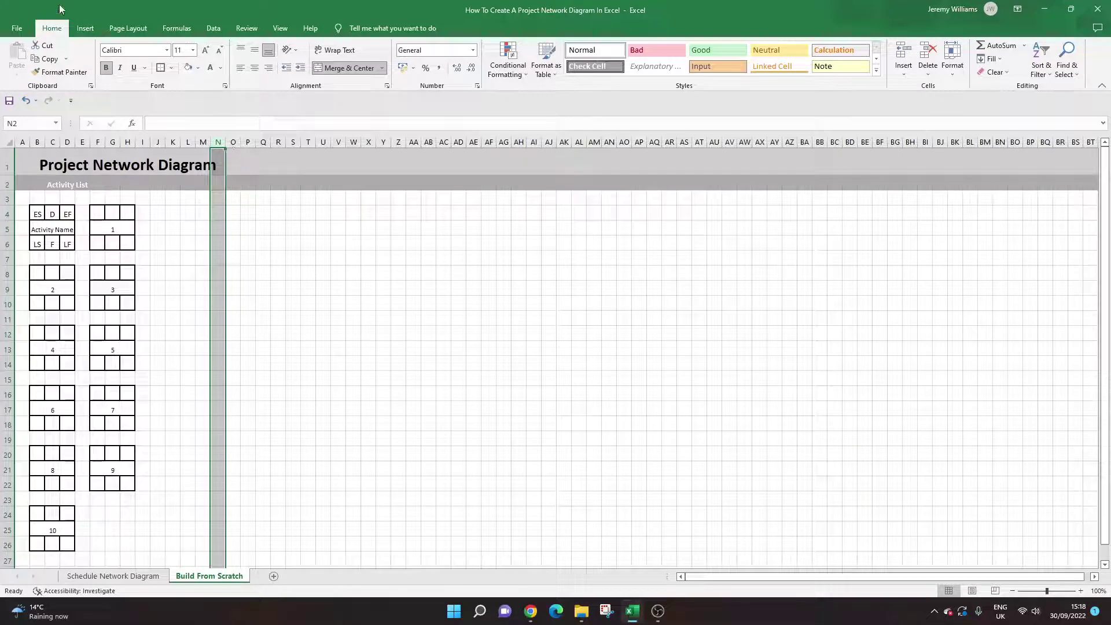
left_click(172, 67)
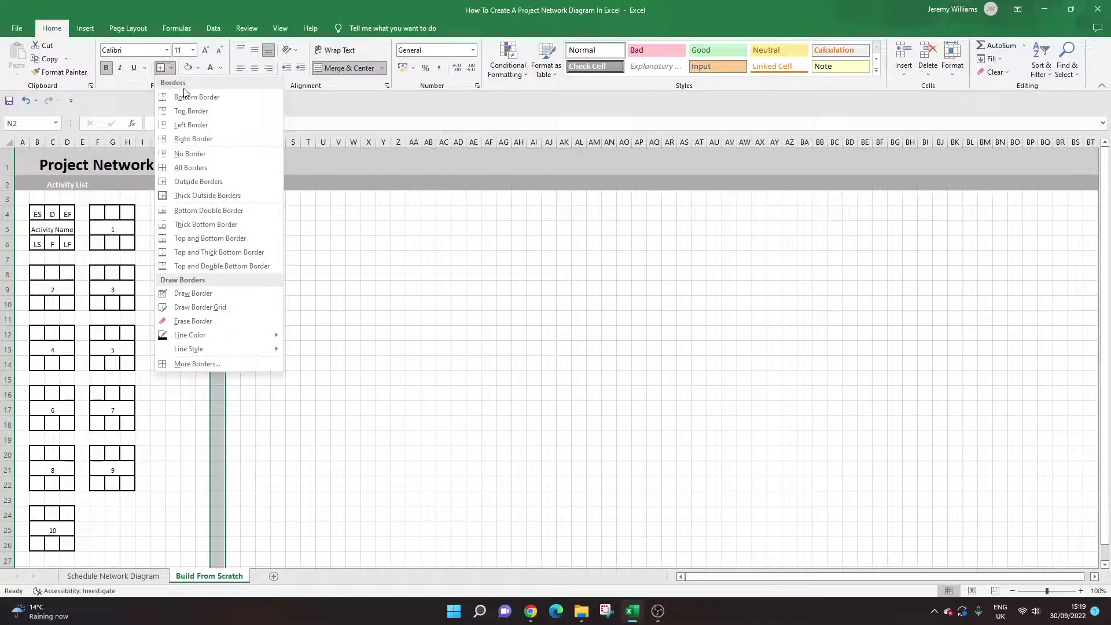
- Put an outside border around columns A:N, then undo it
left_click(196, 168)
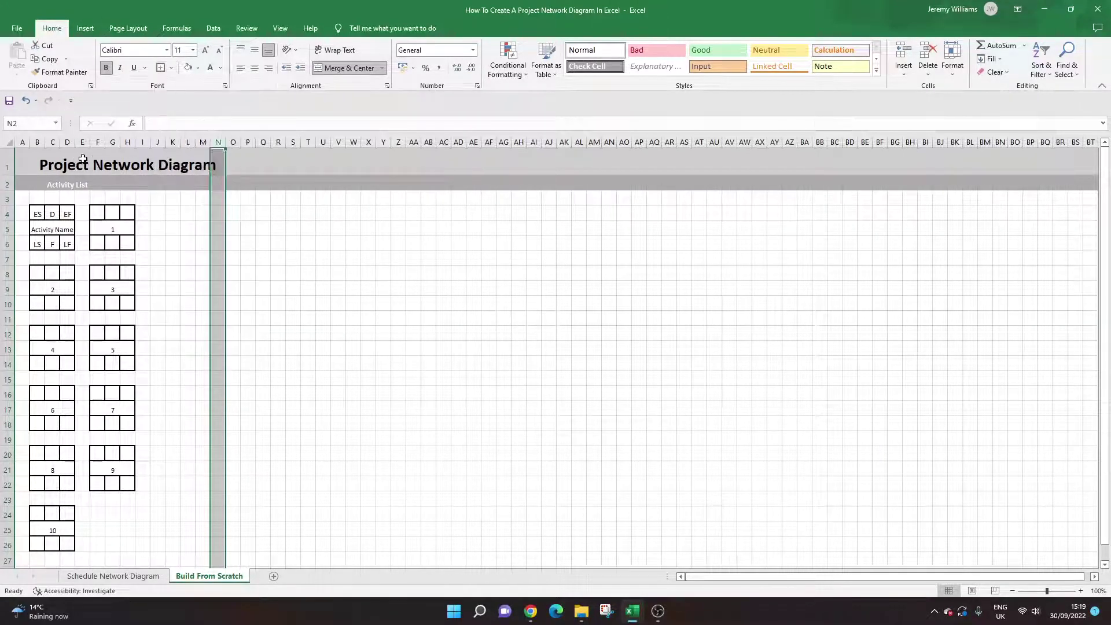
left_click(24, 142)
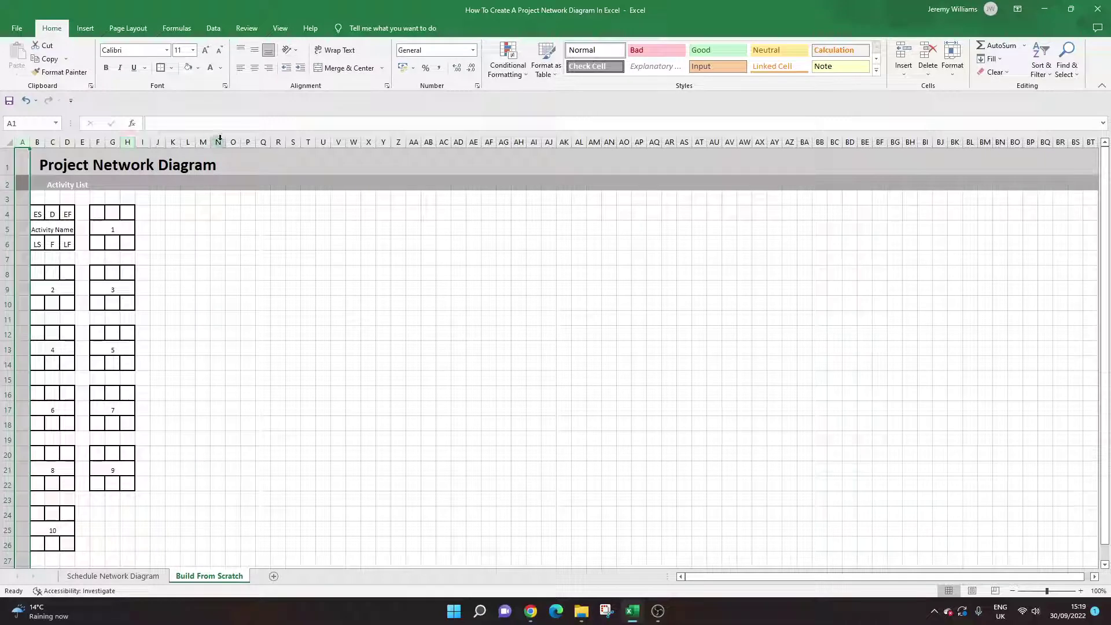
left_click(214, 142, "shift")
left_click(262, 210)
left_click(23, 142)
left_click(222, 142, "shift")
left_click(171, 67)
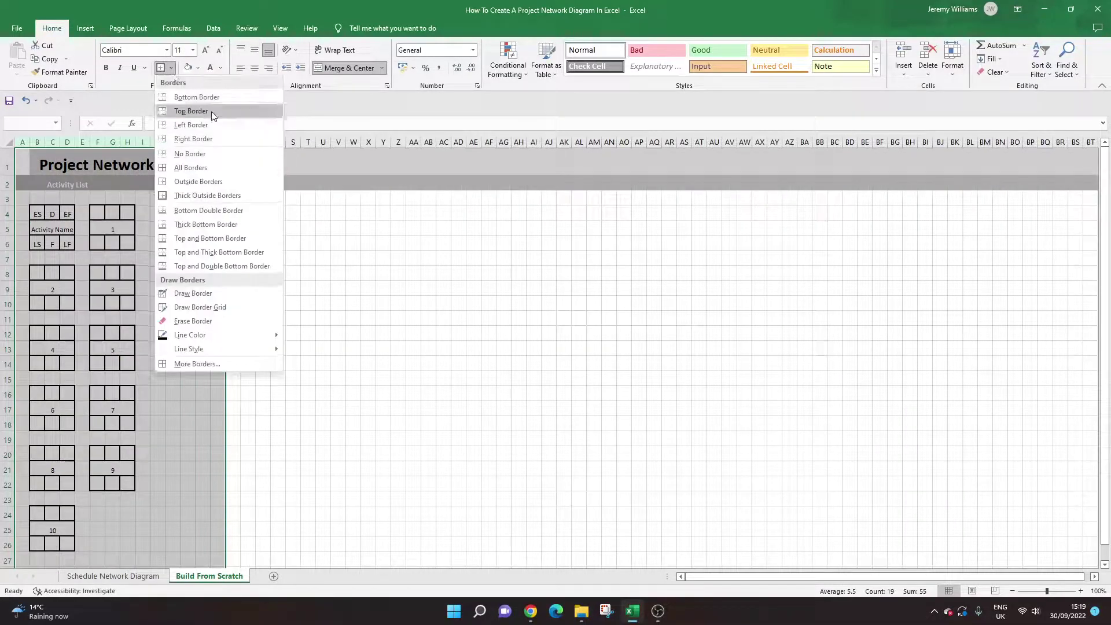
left_click(224, 181)
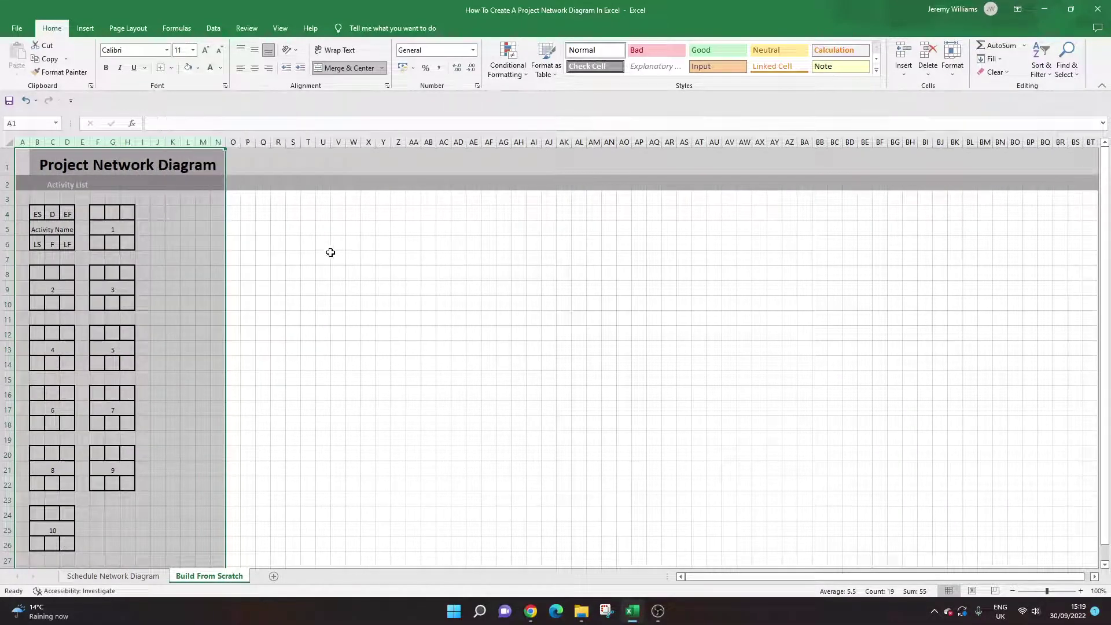
left_click(327, 254)
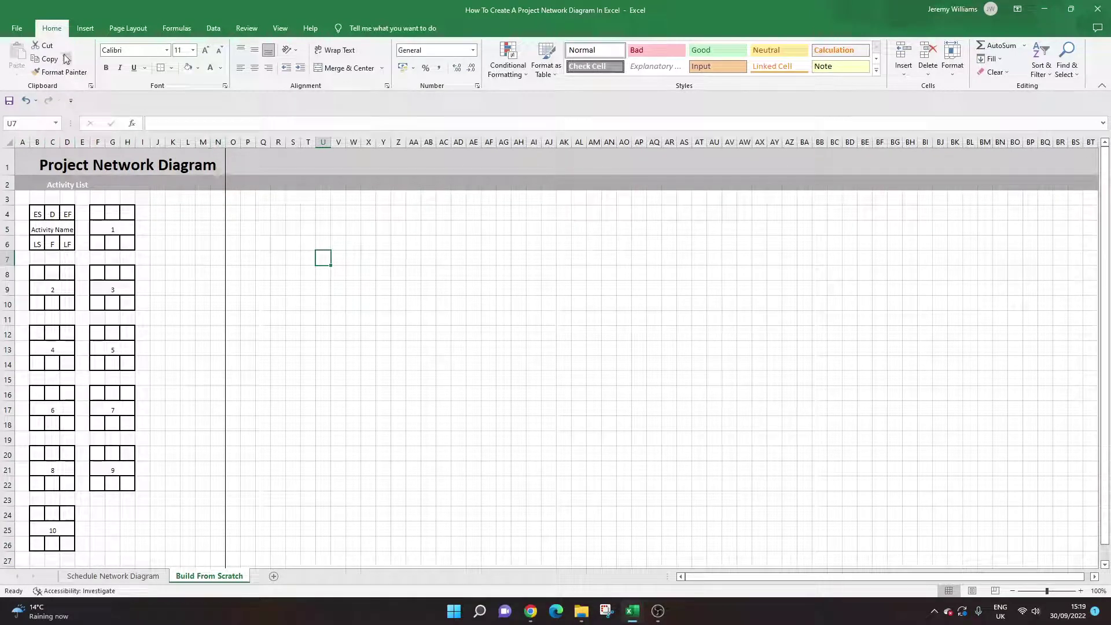
left_click(26, 101)
left_click(322, 301)
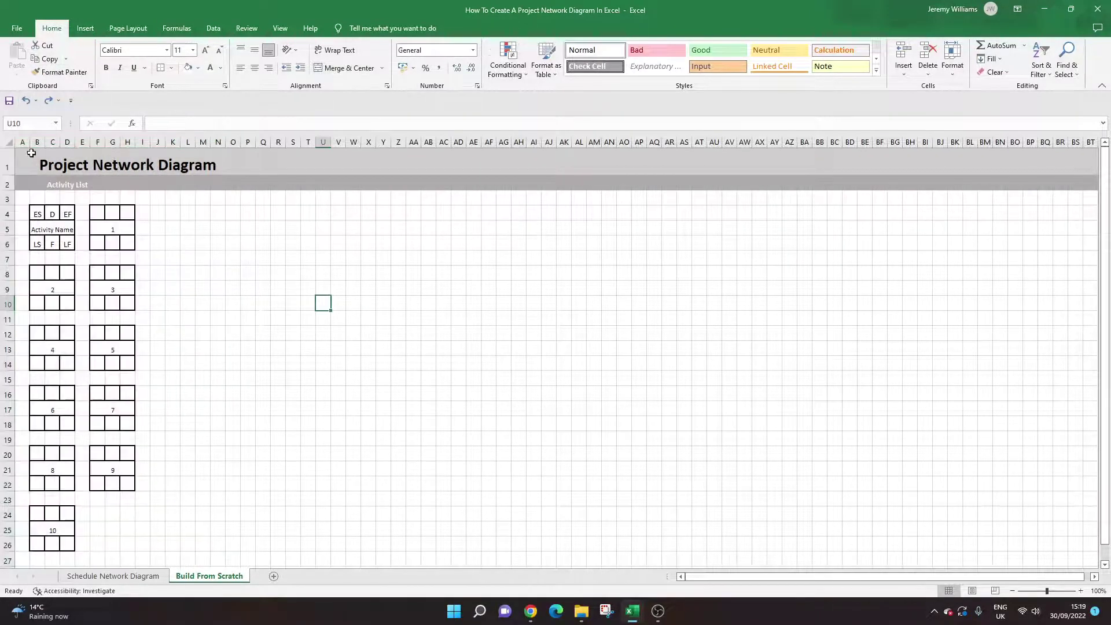
- Select columns A:J and apply an outside border to them
left_click(23, 142)
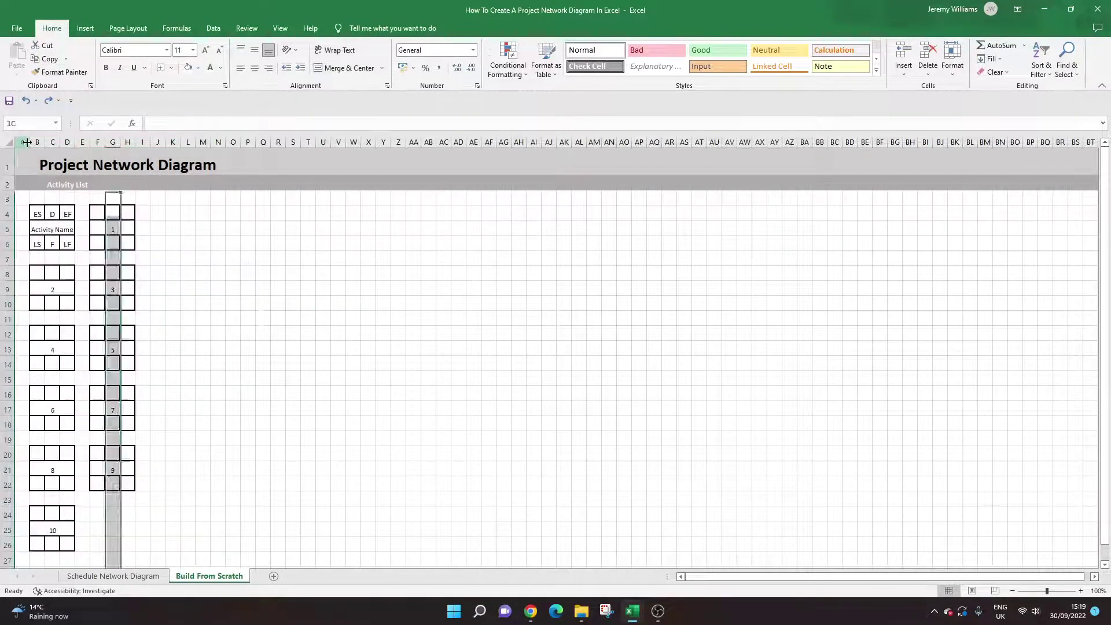
left_click(157, 141, "shift")
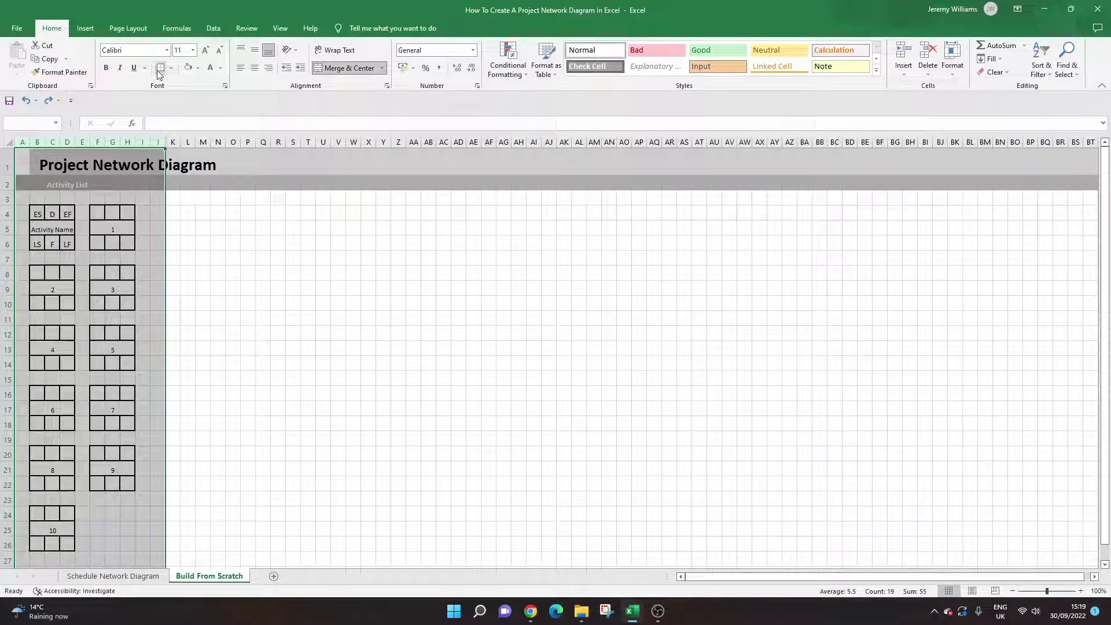
left_click(263, 242)
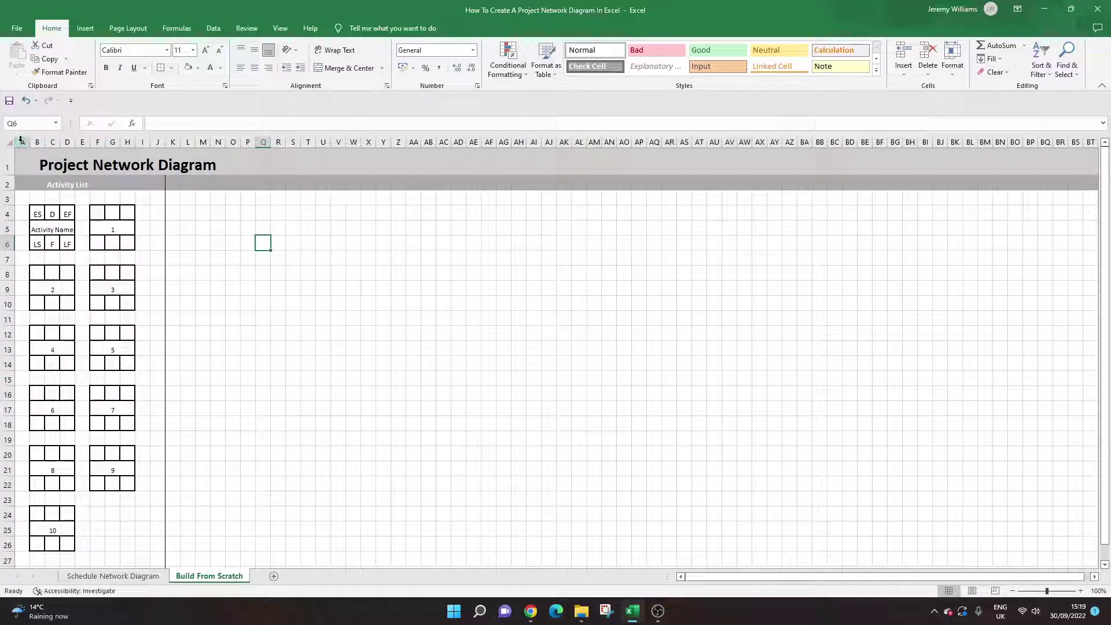
left_click(21, 142)
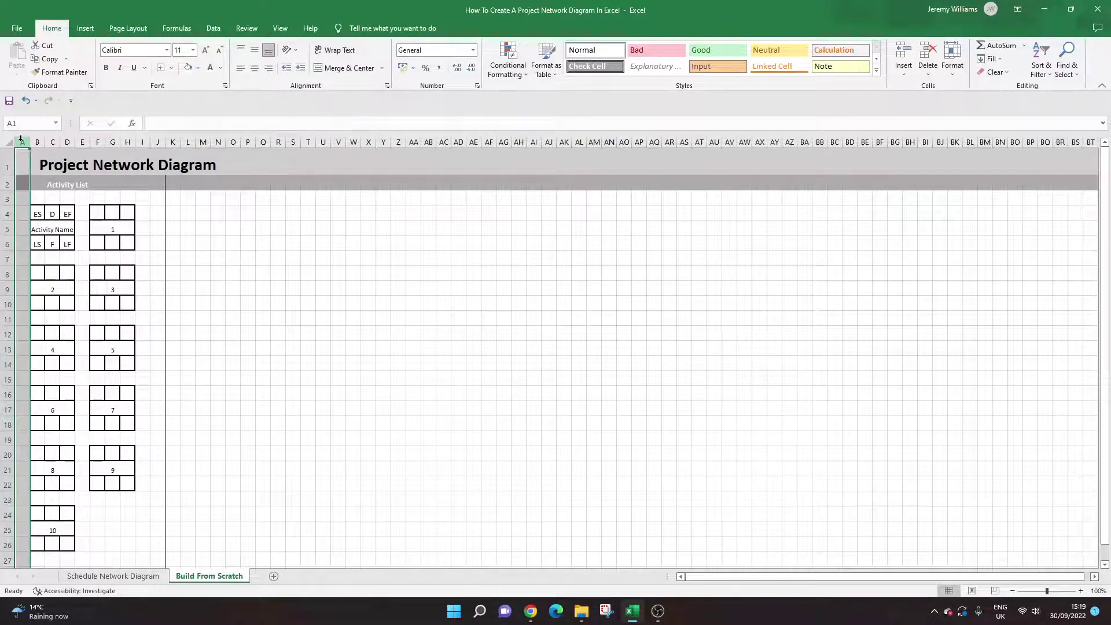
left_click(157, 141, "shift")
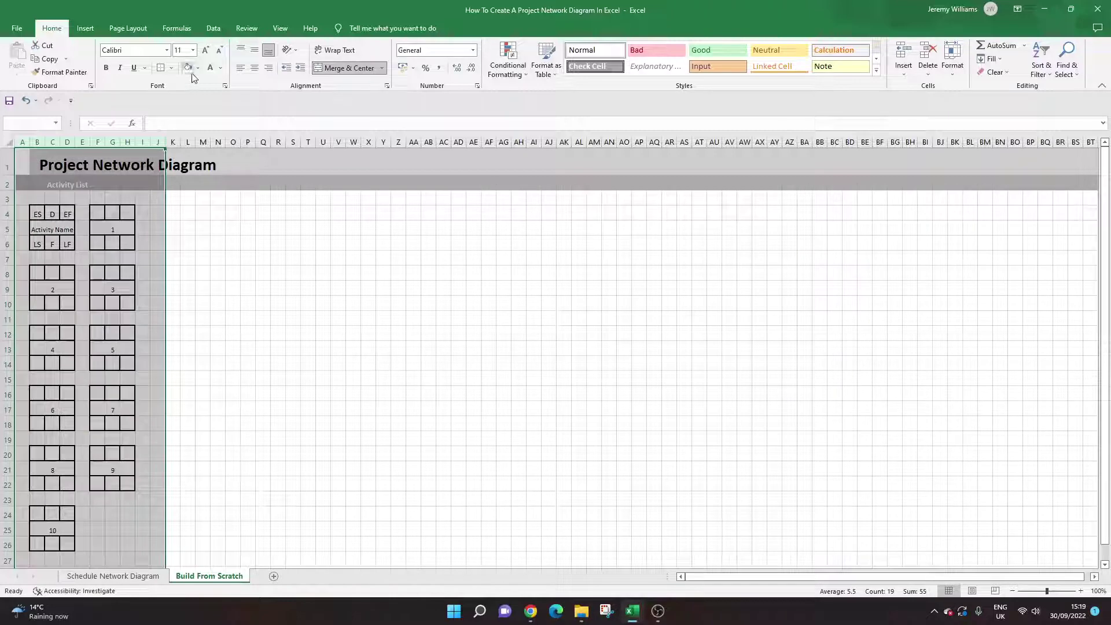
left_click(171, 69)
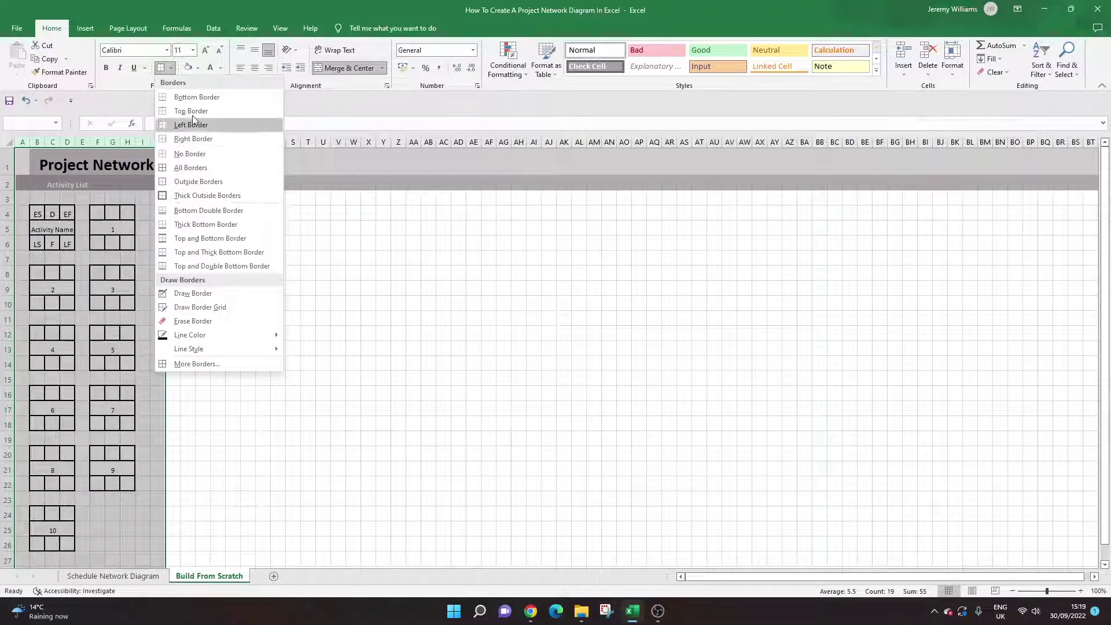
left_click(200, 181)
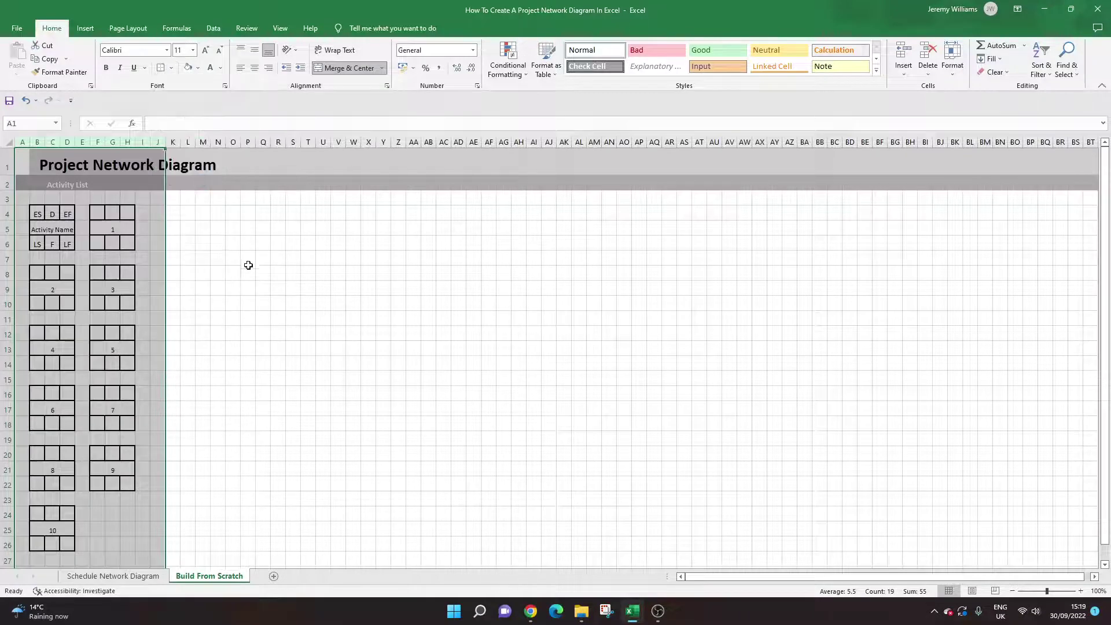
left_click(248, 259)
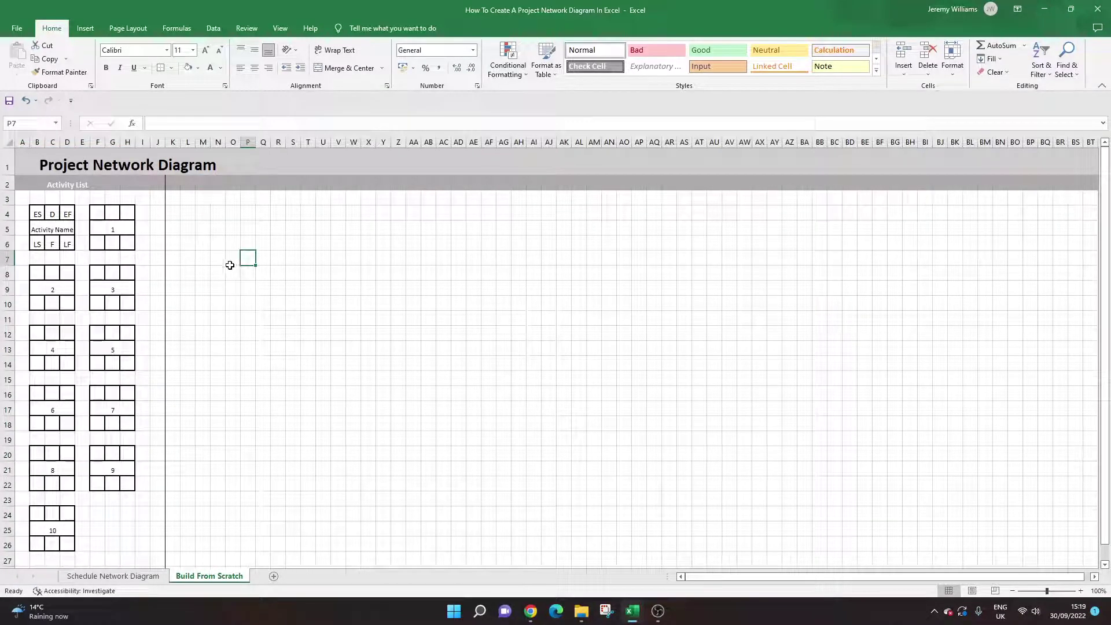
- Select and clear several ranges across the activity list and the diagram area
left_click_drag(139, 196, 40, 198)
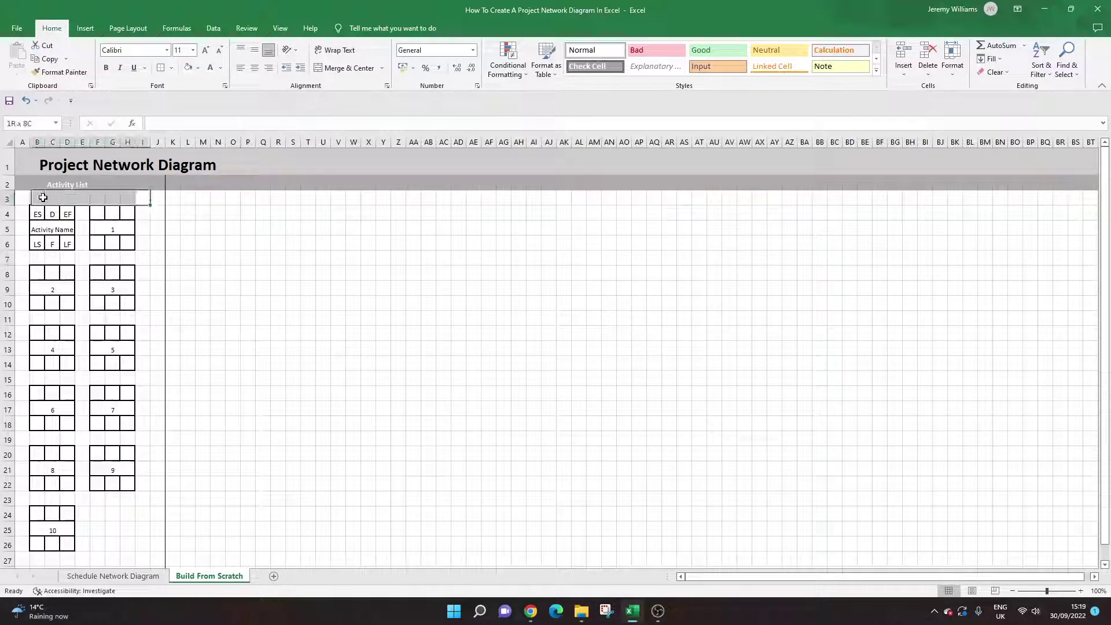
left_click_drag(223, 209, 671, 457)
left_click(277, 223)
left_click_drag(233, 198, 568, 380)
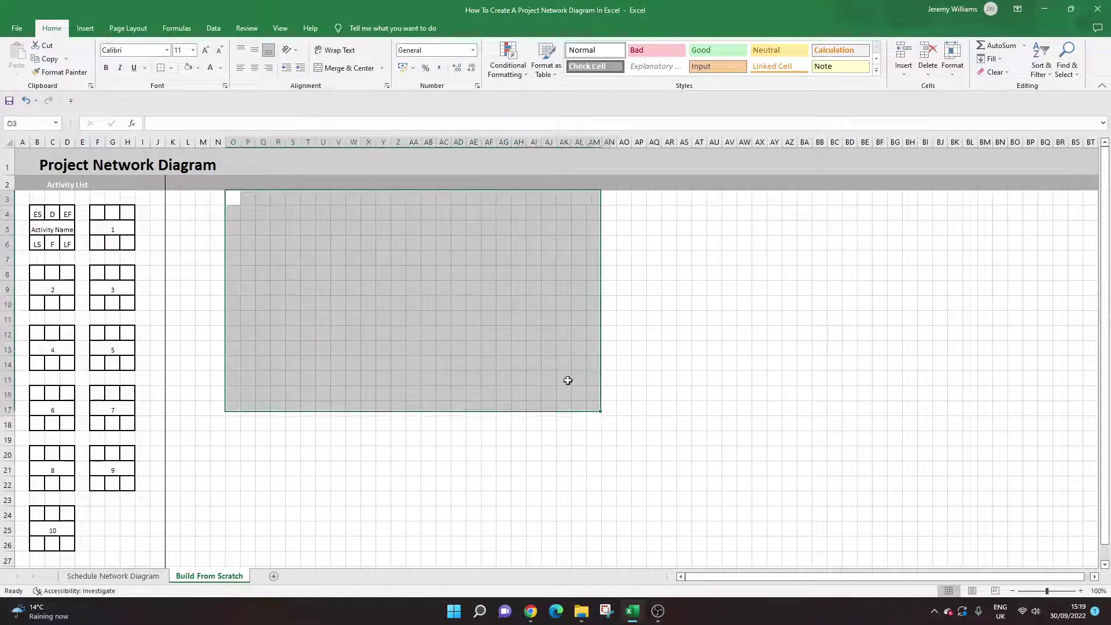
left_click(308, 270)
left_click_drag(228, 223, 564, 454)
left_click(386, 304)
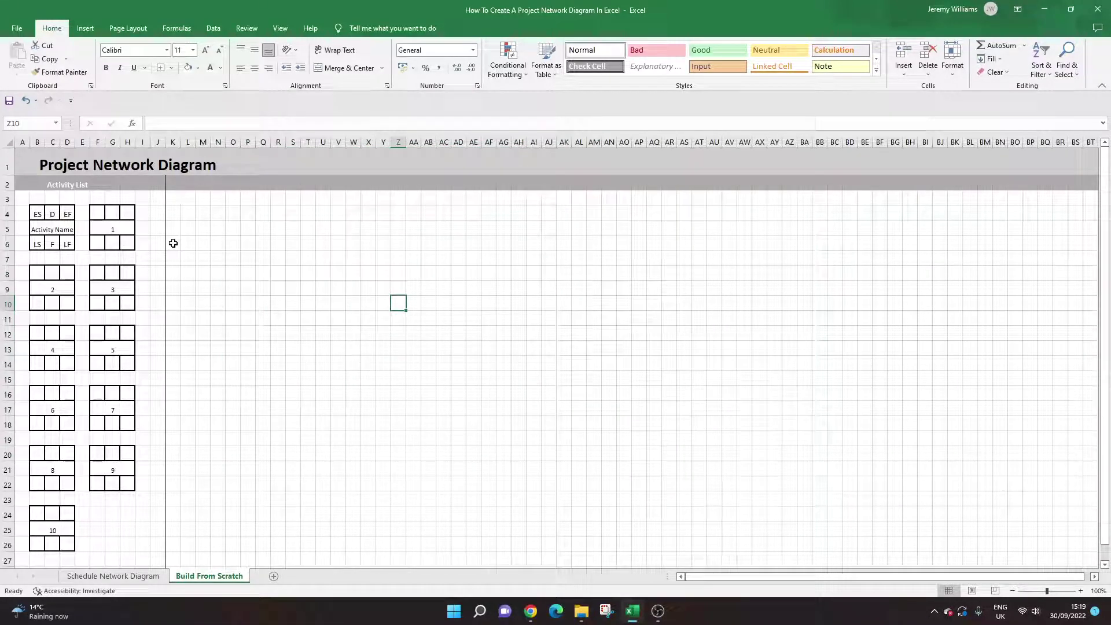
- Replace 'Project' with 'Schedule' in the B1 title
left_click(51, 169)
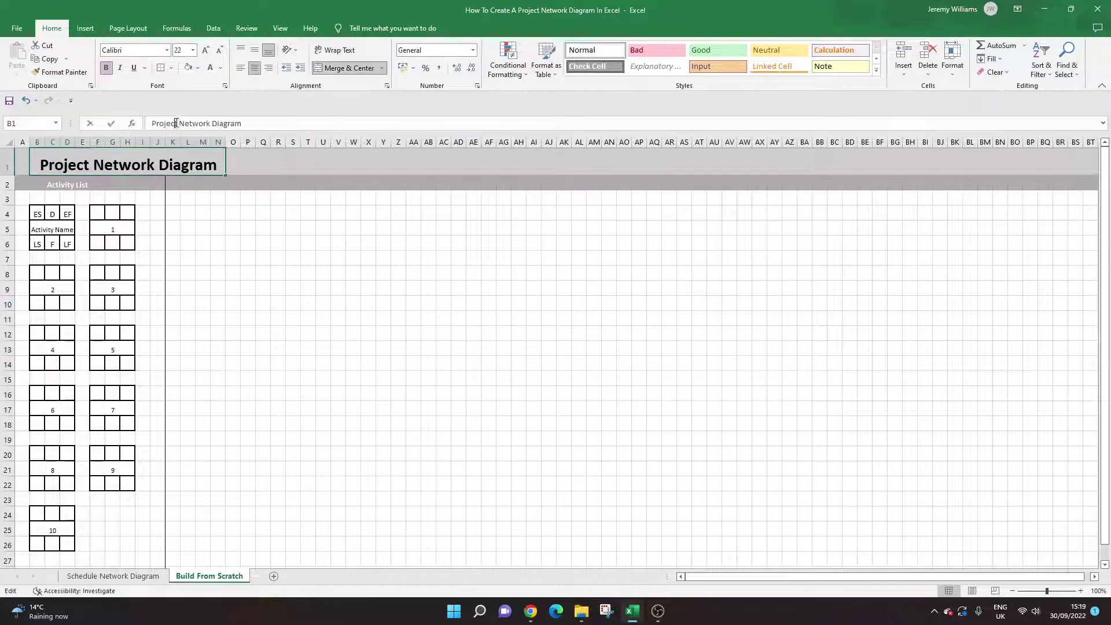
double_click(173, 123)
type("Sc")
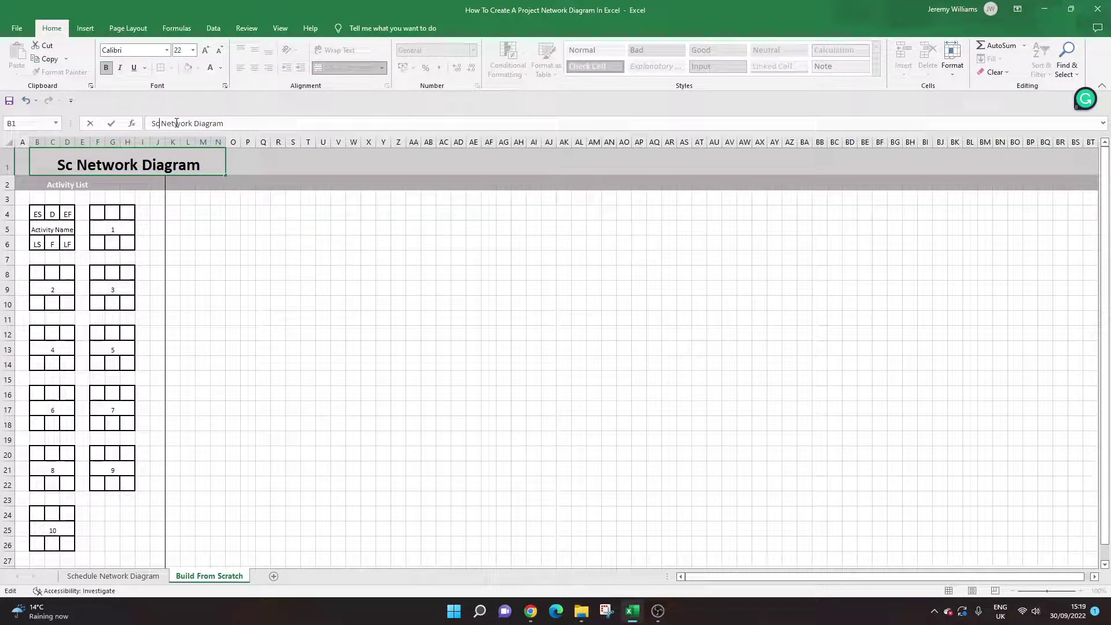
type("hedule")
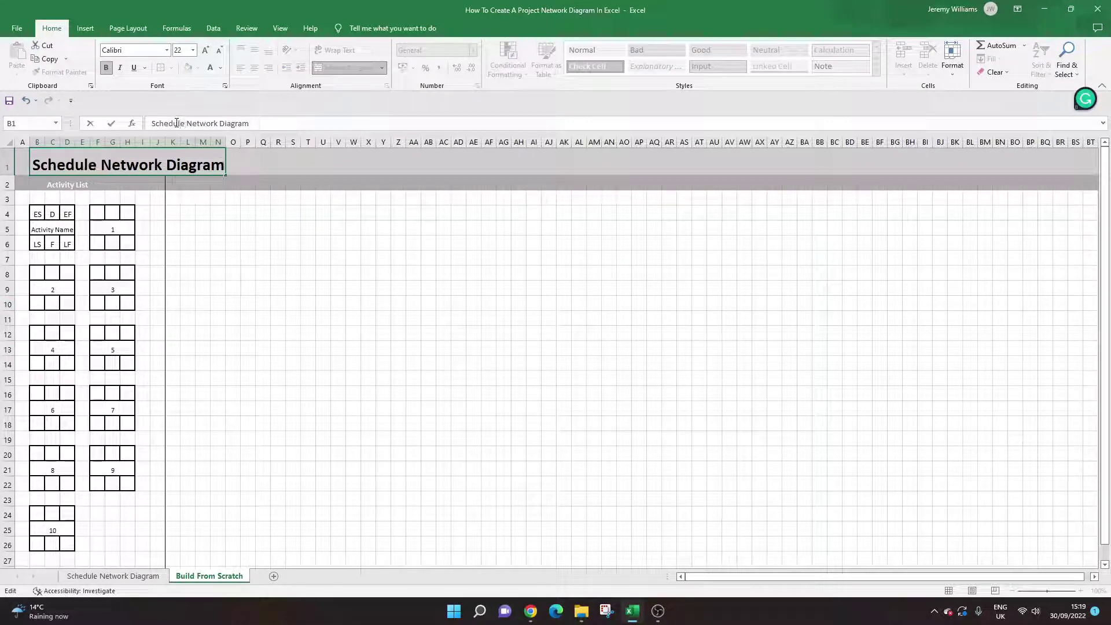
key("Return")
left_click(246, 231)
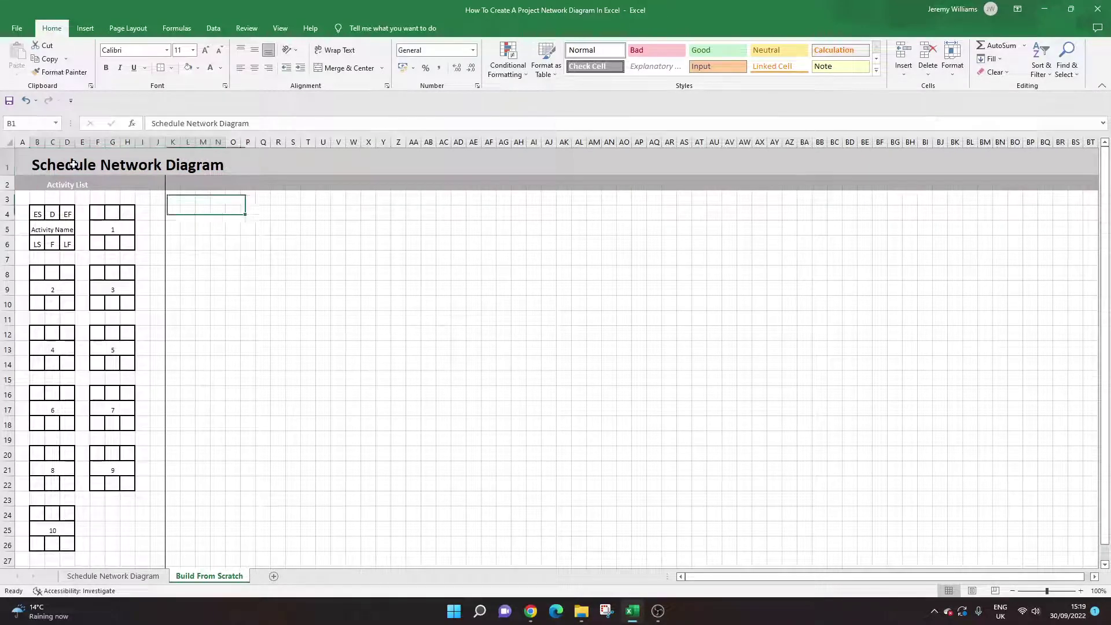
left_click(276, 246)
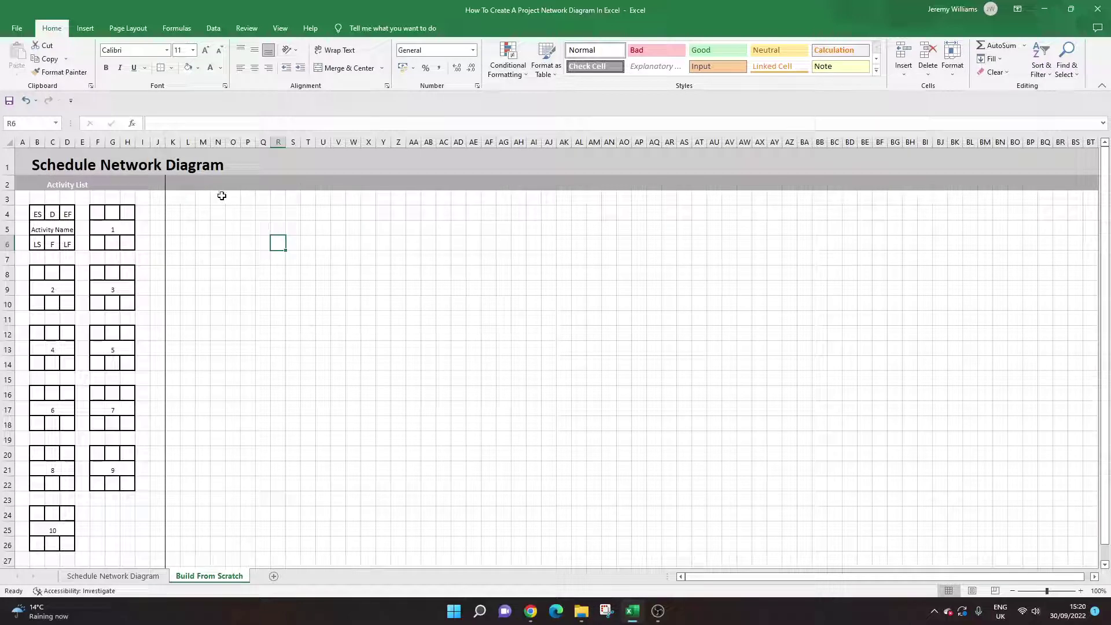
left_click(195, 214)
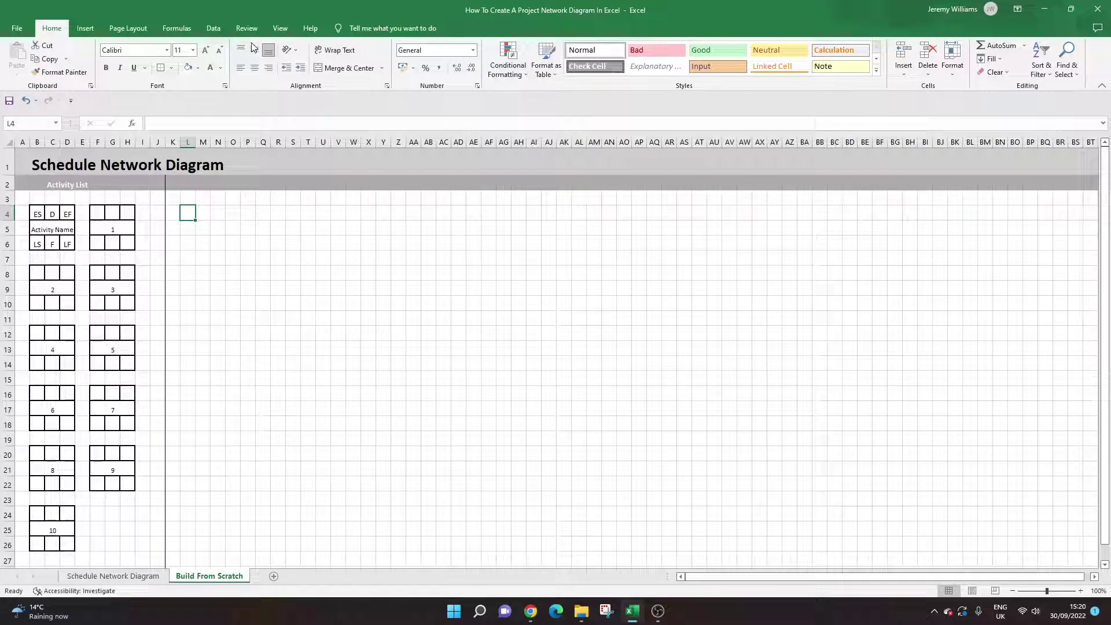
- Freeze the panes at column K from the View tab
left_click(281, 29)
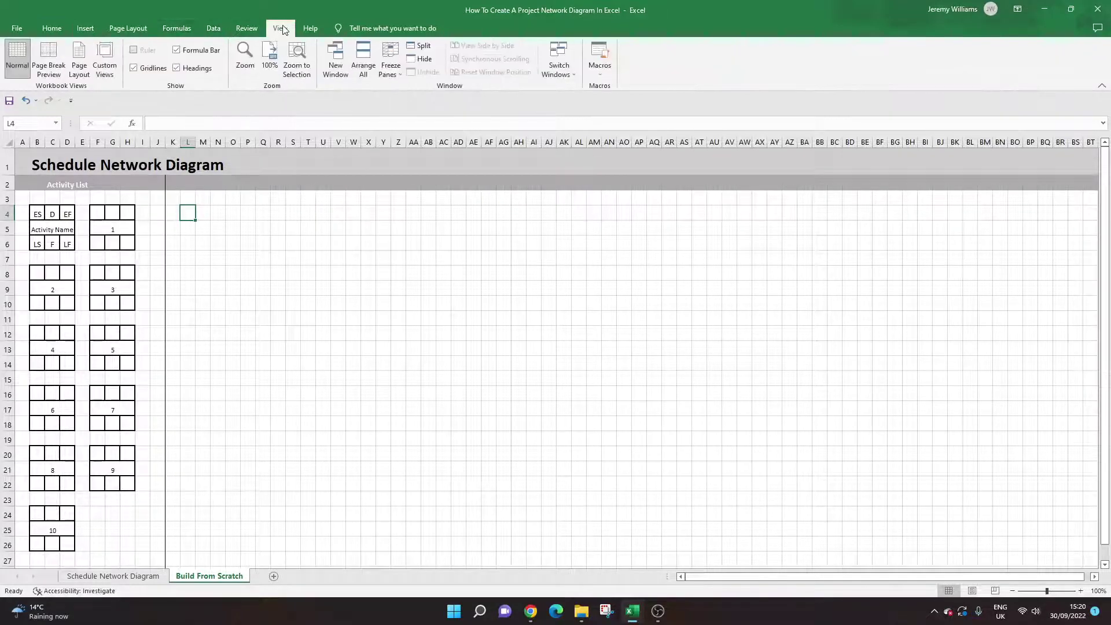
left_click(176, 141)
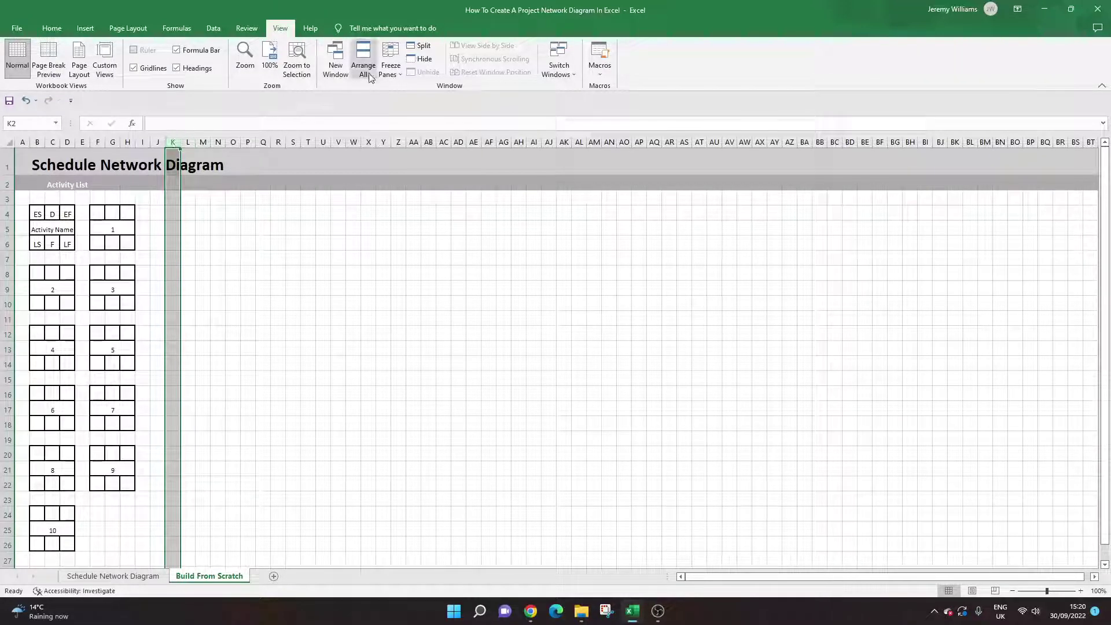
left_click(388, 74)
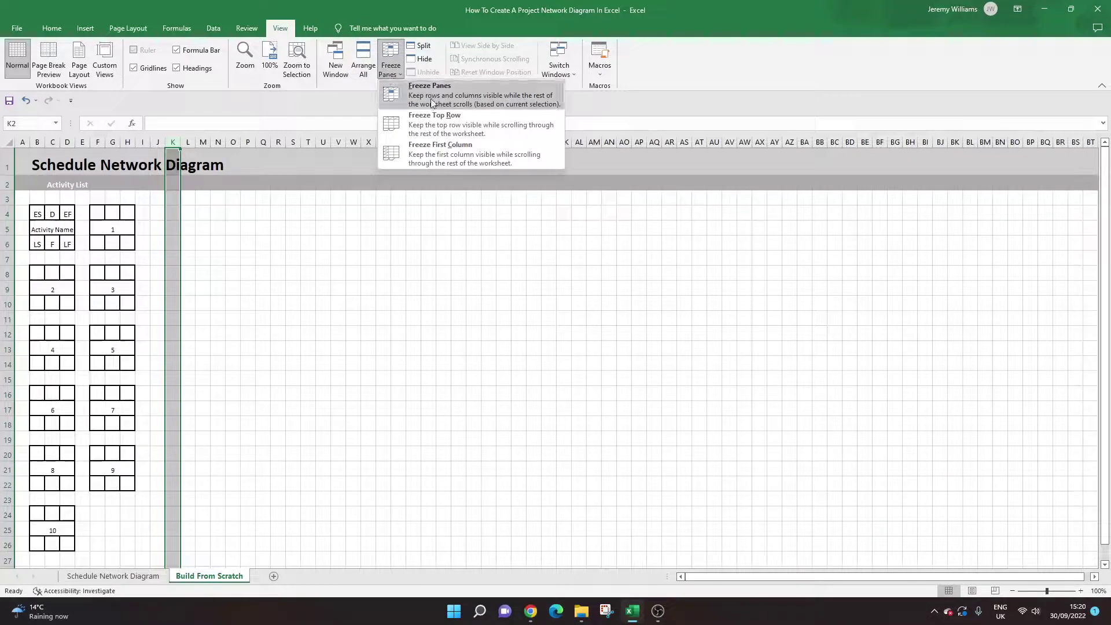
left_click(431, 103)
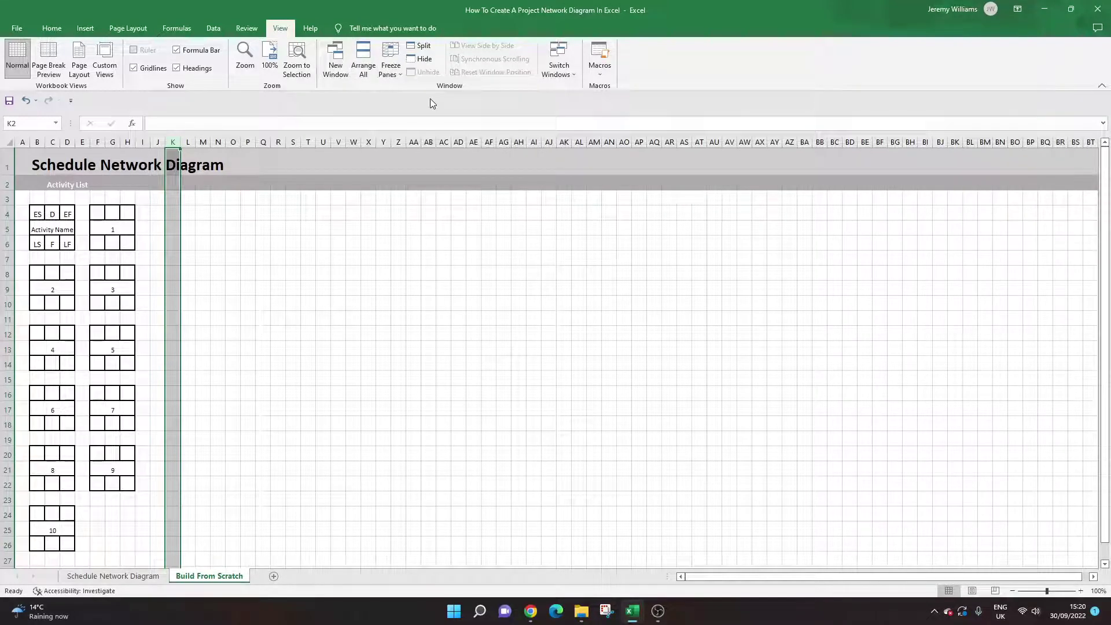
- Arrow right and back along row 4 to confirm the activity list stays fixed
left_click(211, 219)
key("Right")
key("Right")
key("Right")
key("Right")
key("Right")
key("Right")
key("Right")
key("Right")
key("Right")
key("Right")
key("Right")
key("Right")
key("Right")
key("Right")
key("Right")
key("Right")
key("Right")
key("Right")
key("Right")
key("Right")
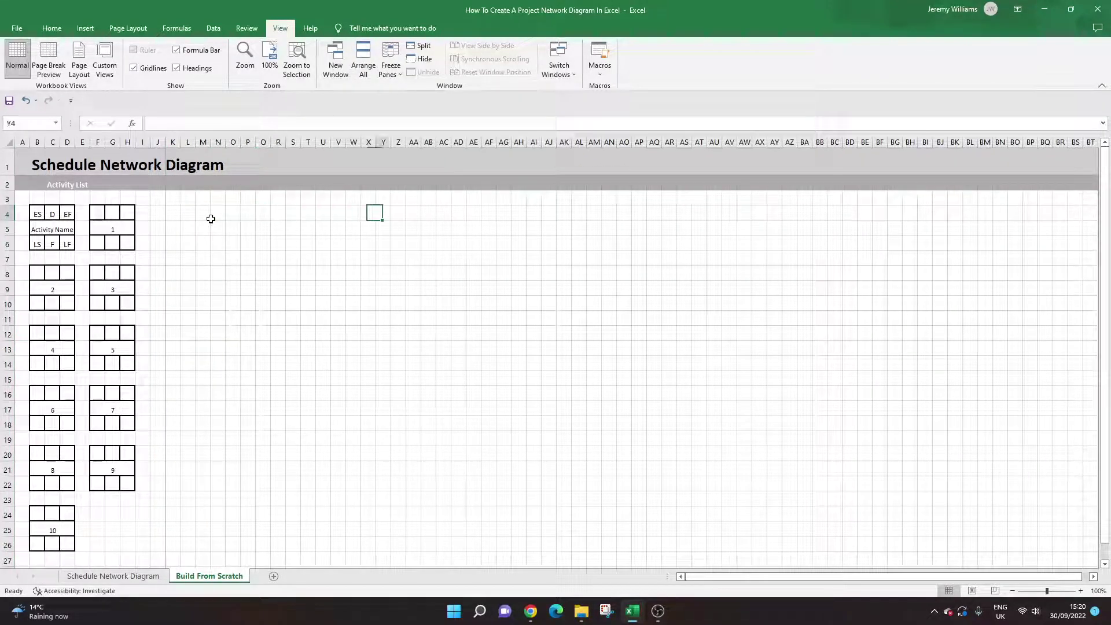
key("Right")
key("Right")
key("Right")
key("Right")
key("Right")
key("Right")
key("Right")
key("Right")
key("Right")
key("Right")
key("Right")
key("Right")
key("Right")
key("Right")
key("Right")
key("Right")
key("Right")
key("Right")
key("Right")
key("Right")
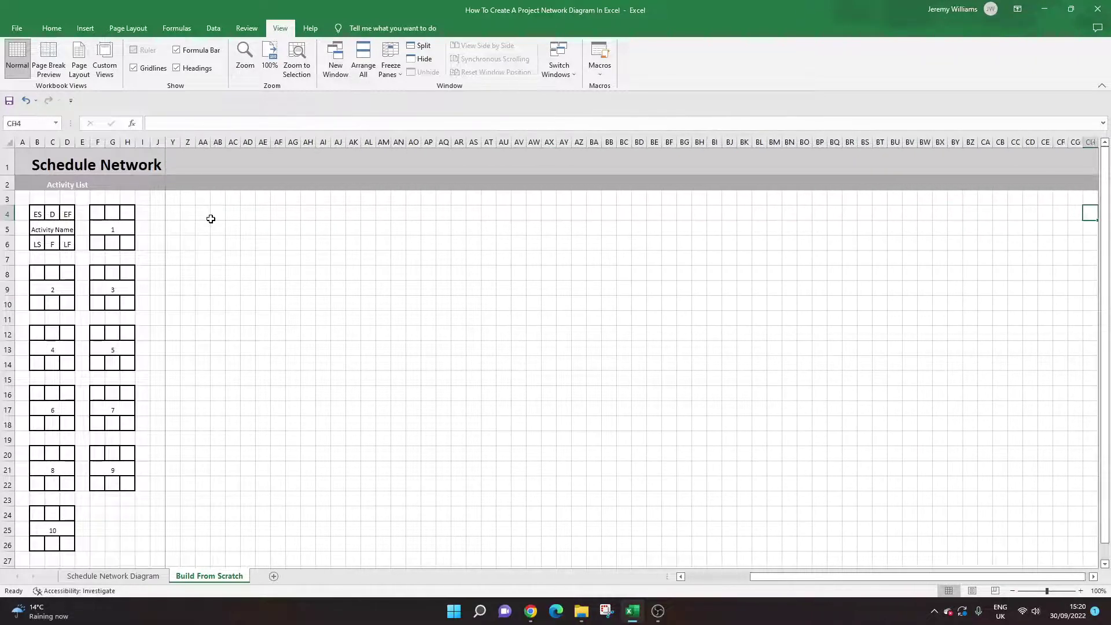
key("Right")
key("Right")
key("Right")
key("Right")
key("Left")
key("Left")
key("Left")
key("Left")
key("Left")
key("Left")
key("Left")
key("Left")
key("Left")
key("Left")
key("Left")
key("Left")
key("Left")
key("Left")
key("Left")
key("Left")
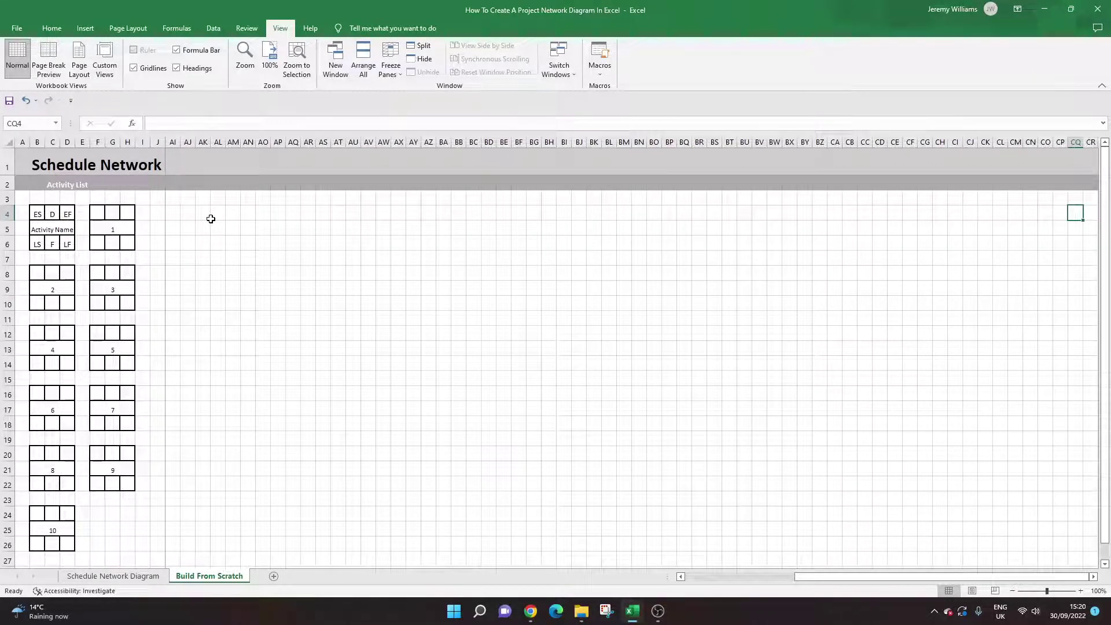
key("Left")
key("Left")
key("Left")
key("Left")
key("Left")
key("Left")
key("Left")
key("Left")
key("Left")
key("Left")
key("Left")
key("Left")
key("Left")
key("Left")
key("Left")
key("Left")
key("Left")
key("Left")
key("Left")
key("Left")
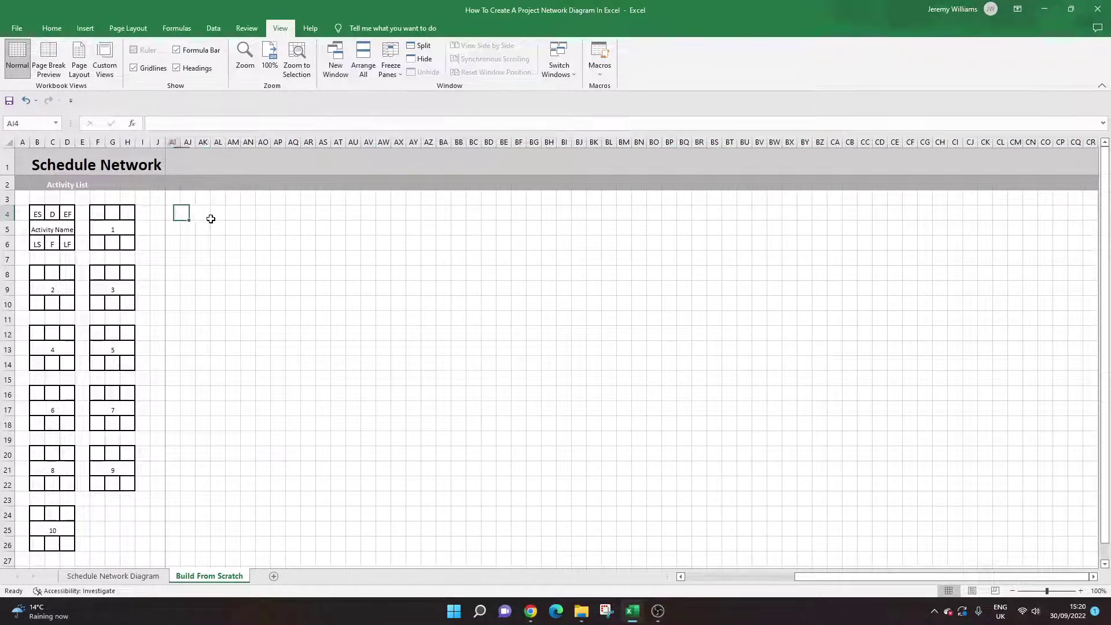
key("Left")
key("Left")
key("Left")
key("Left")
key("Left")
key("Left")
key("Left")
key("Left")
key("Left")
key("Left")
key("Left")
key("Left")
key("Left")
key("Left")
key("Left")
key("Left")
key("Left")
key("Left")
key("Left")
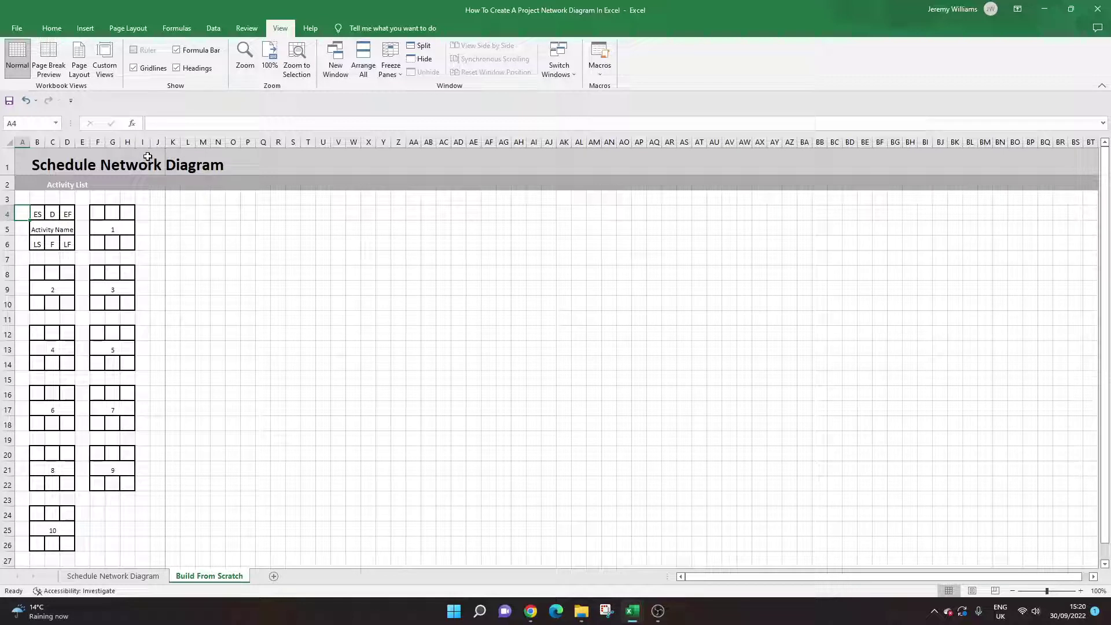
left_click(235, 240)
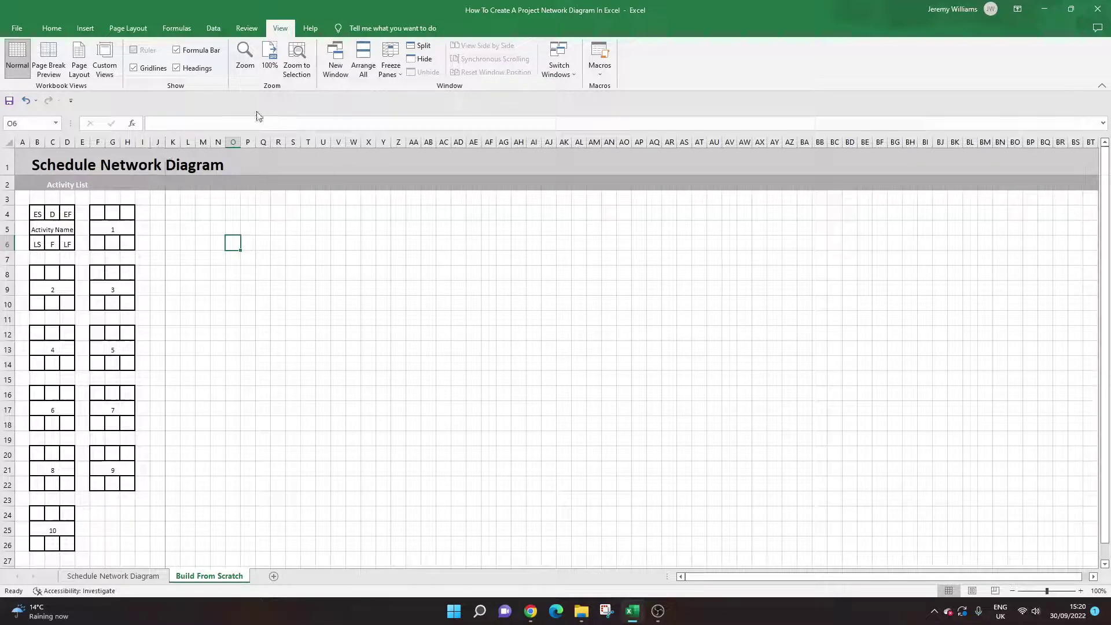
- Unfreeze the panes
left_click(390, 66)
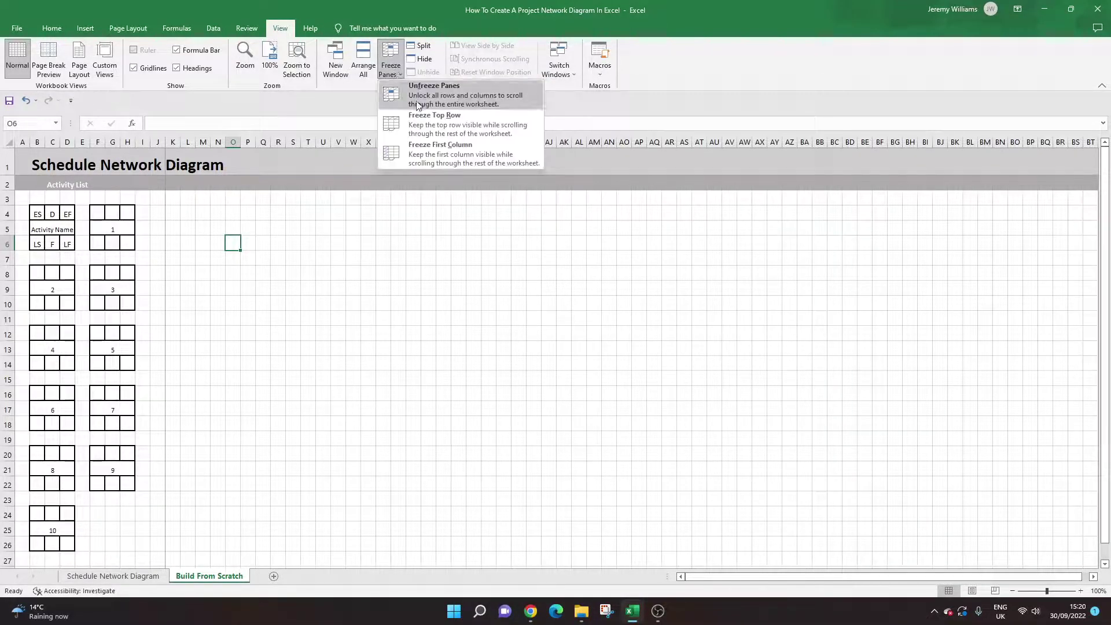
left_click(417, 84)
left_click(293, 258)
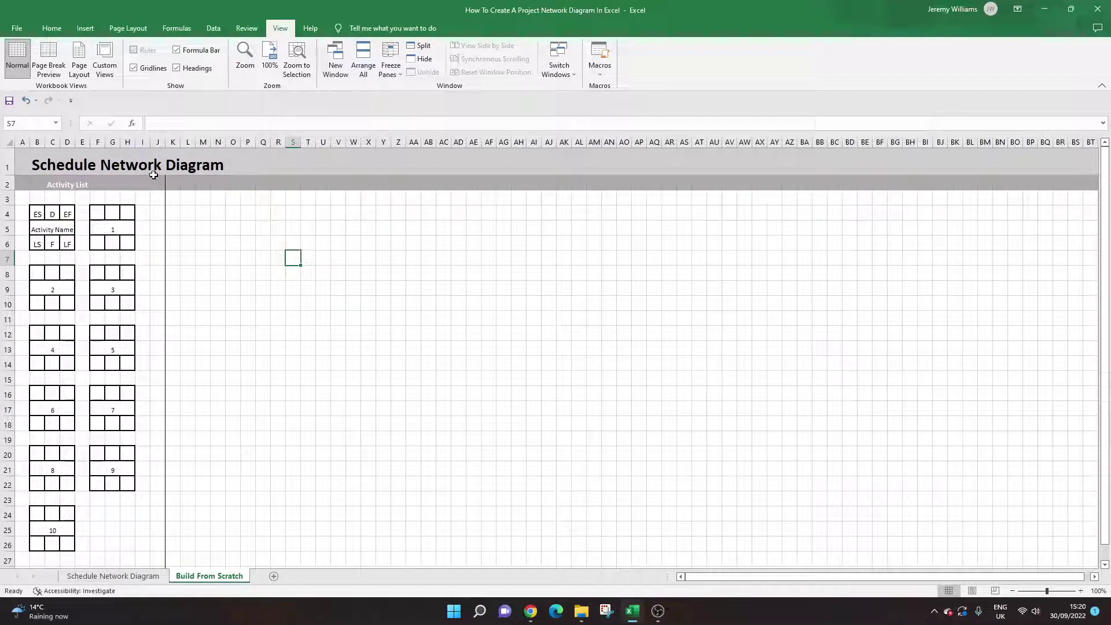
- Remove all borders from columns A:J, then undo to restore them
left_click(23, 141)
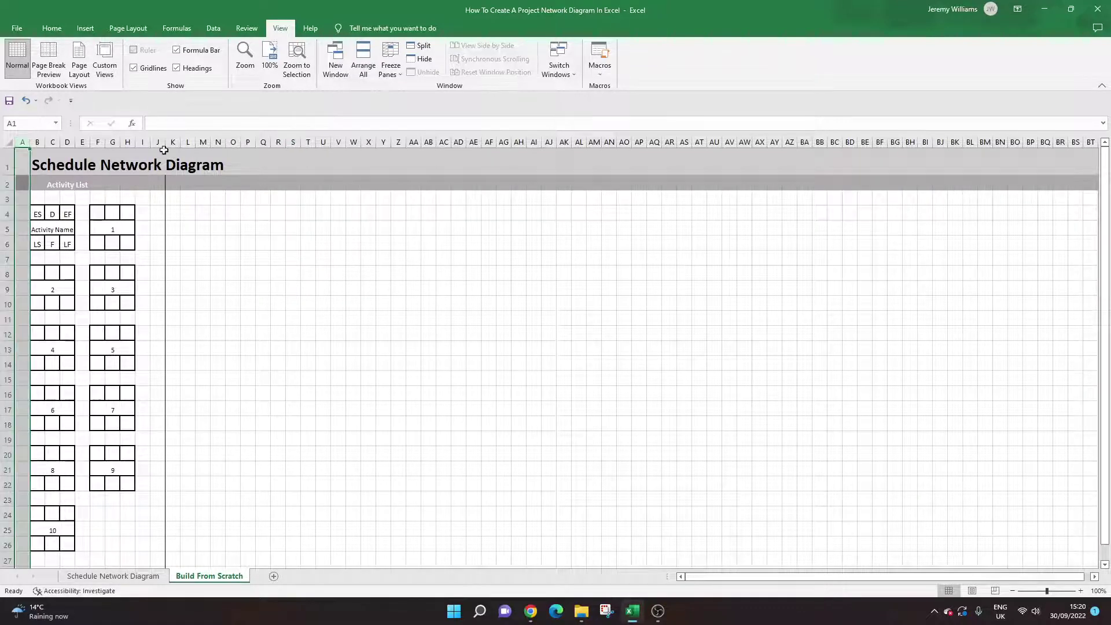
left_click(157, 142, "shift")
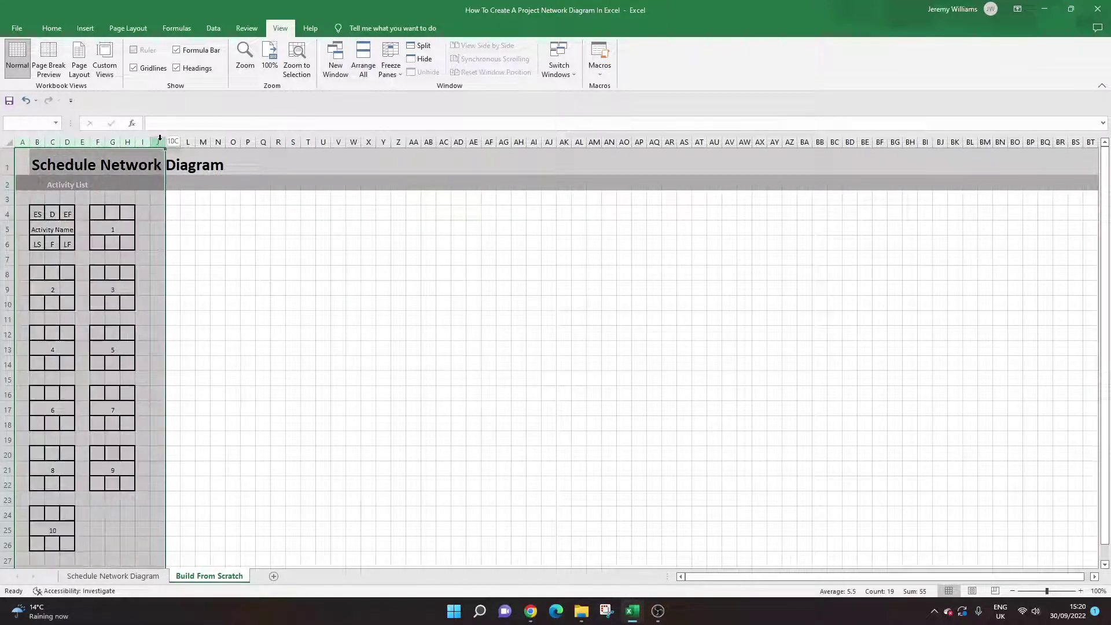
left_click(51, 28)
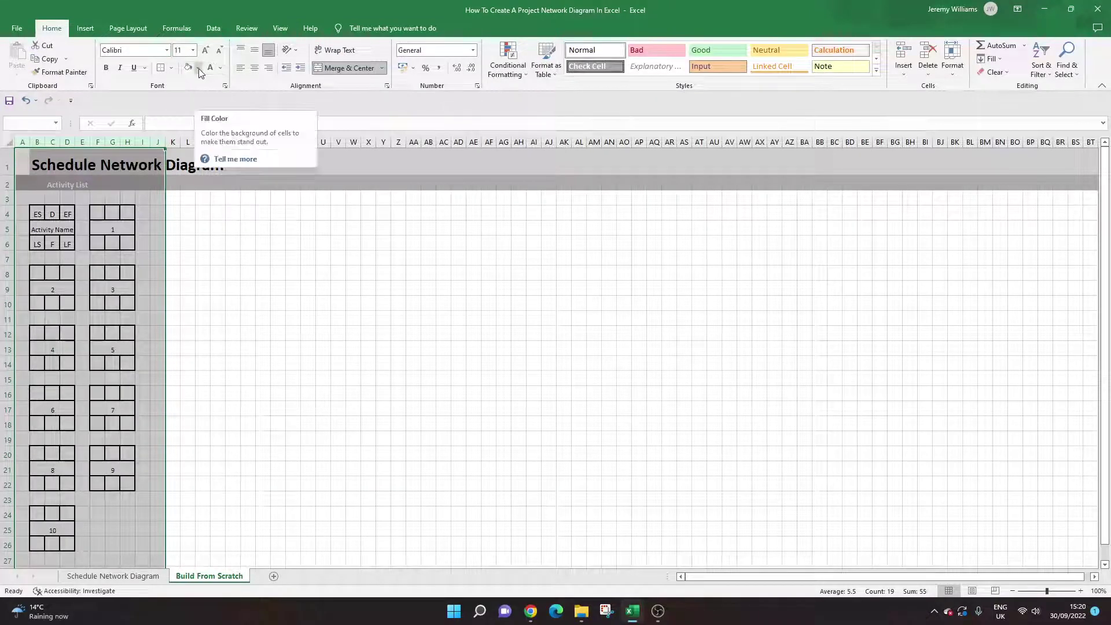
left_click(171, 67)
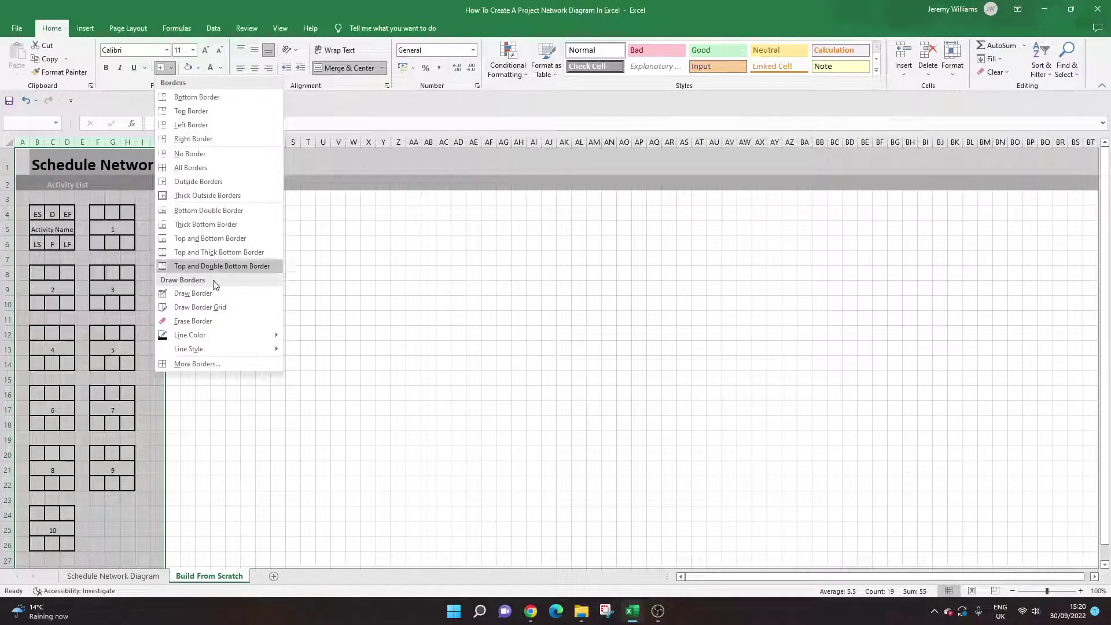
left_click(190, 153)
left_click(253, 273)
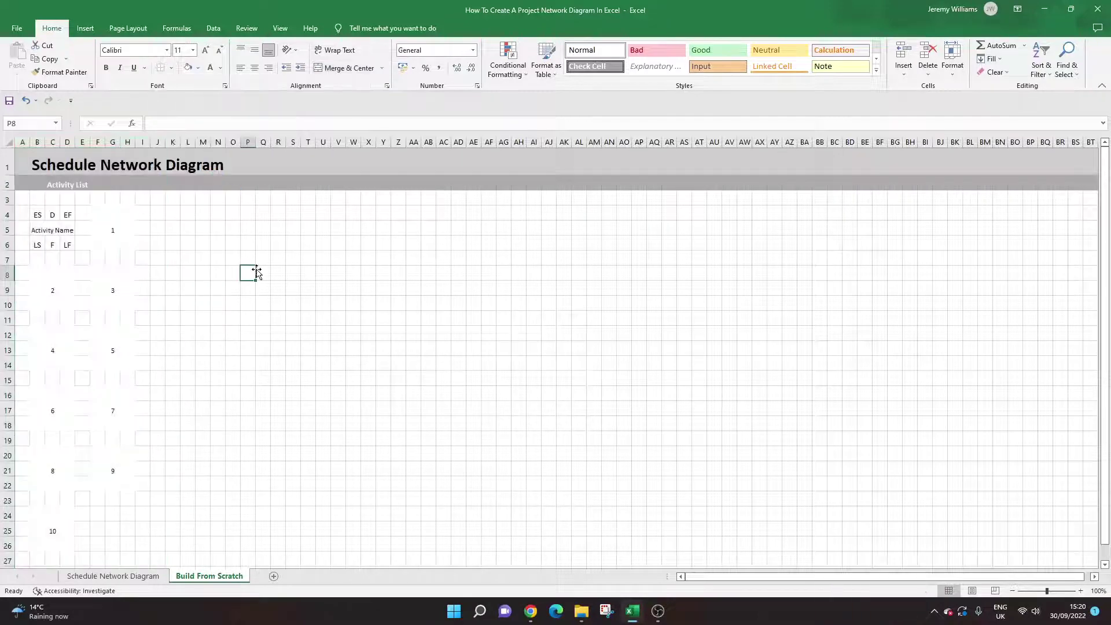
key("ctrl+z")
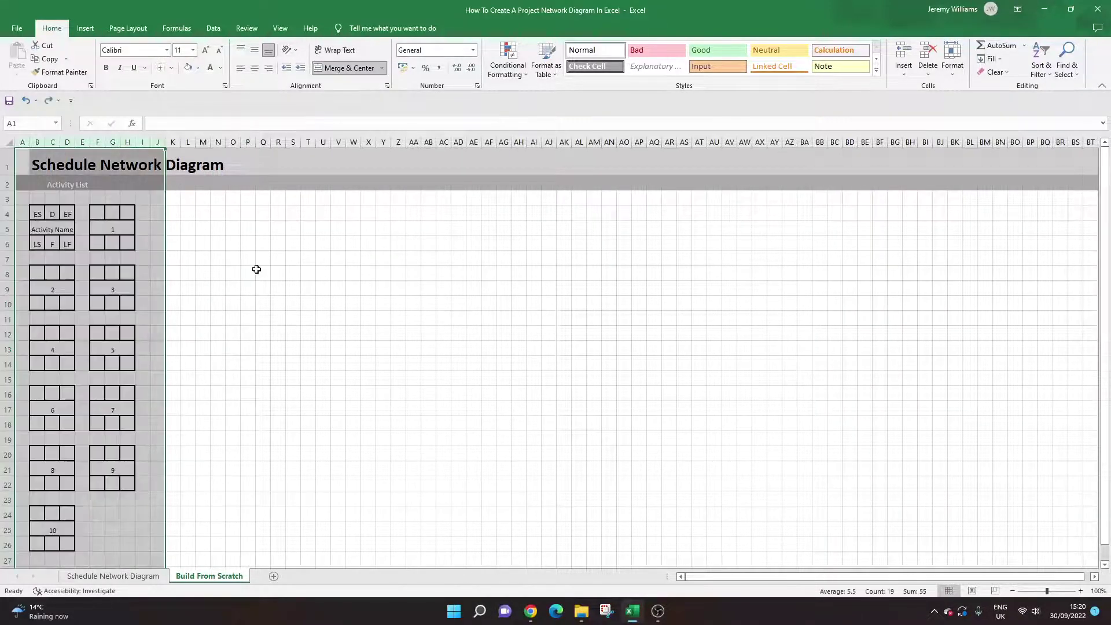
left_click(280, 263)
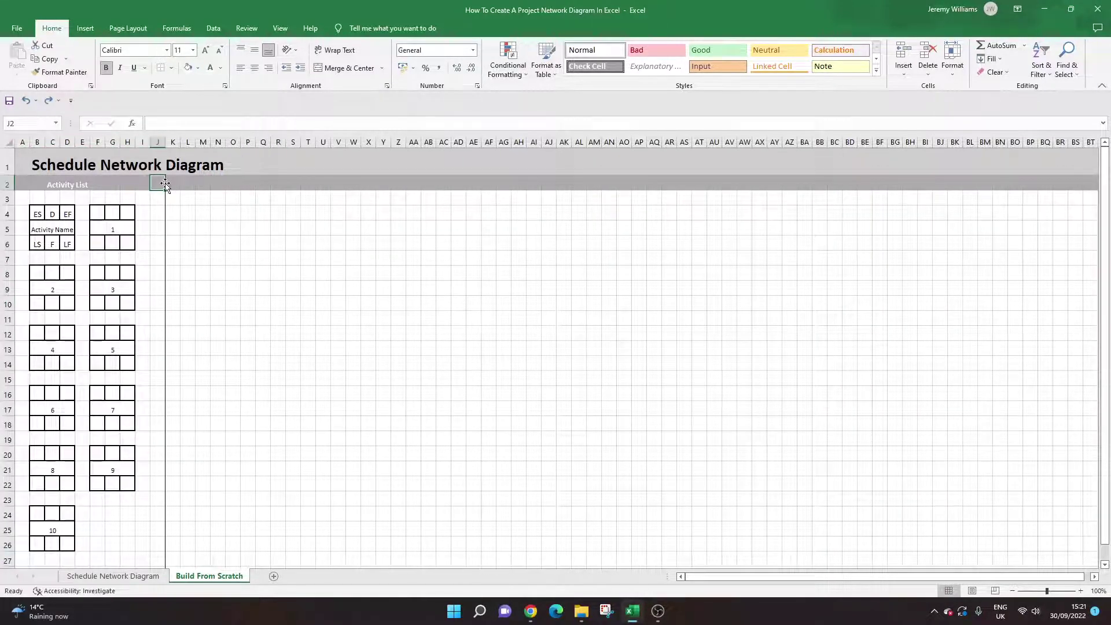
- Try dragging the merged title B1 one column left, dismissing the merged-cell warning
left_click(167, 213)
left_click(166, 224)
left_click(141, 165)
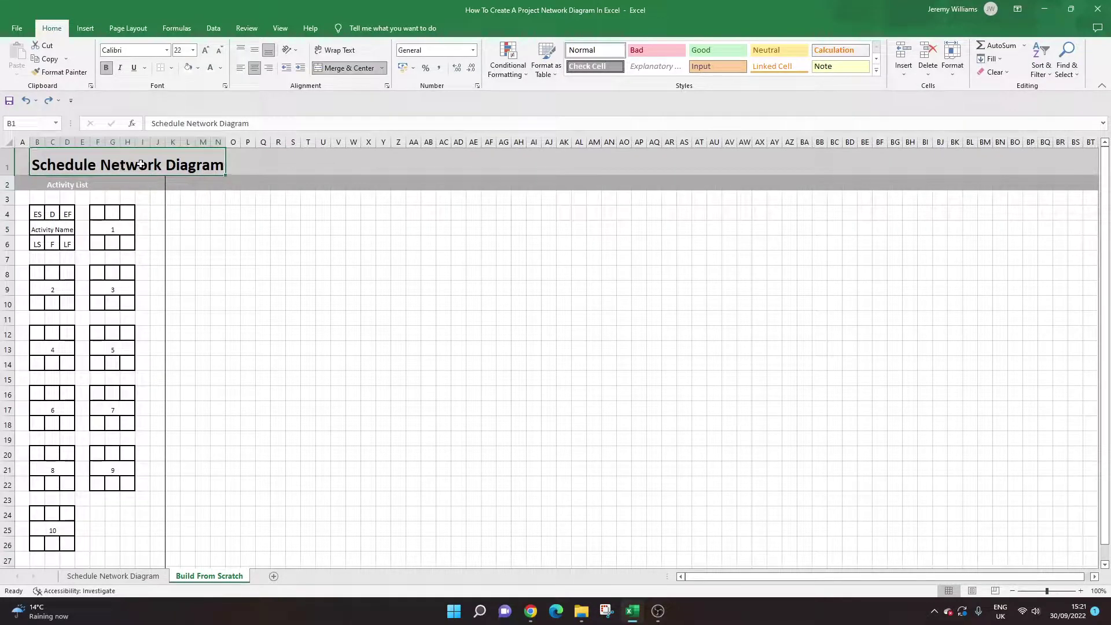
left_click_drag(30, 164, 18, 166)
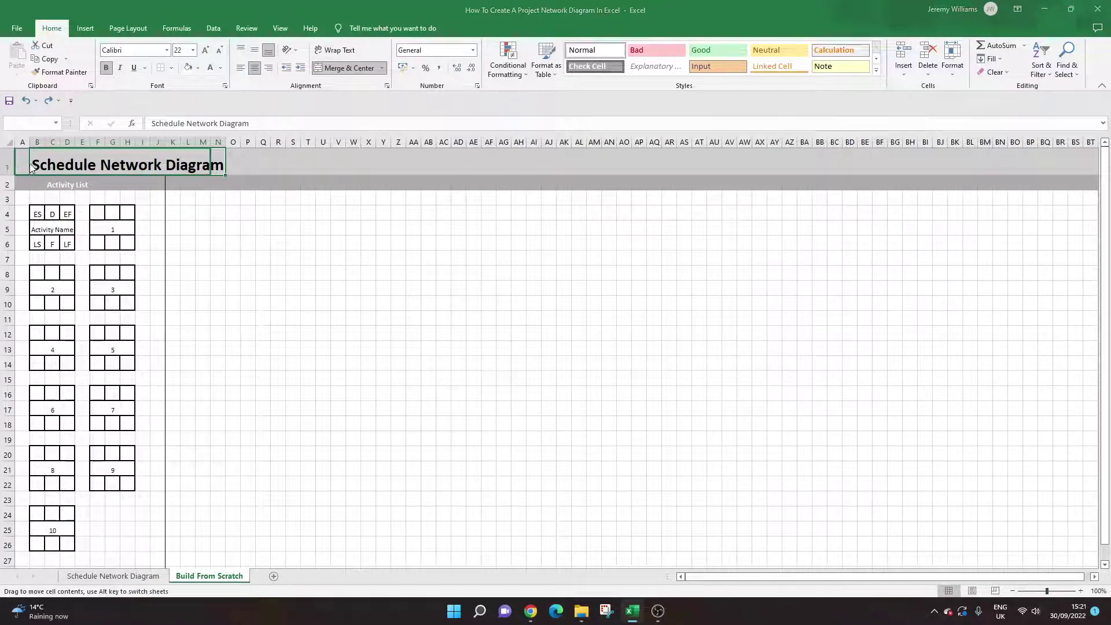
left_click(543, 336)
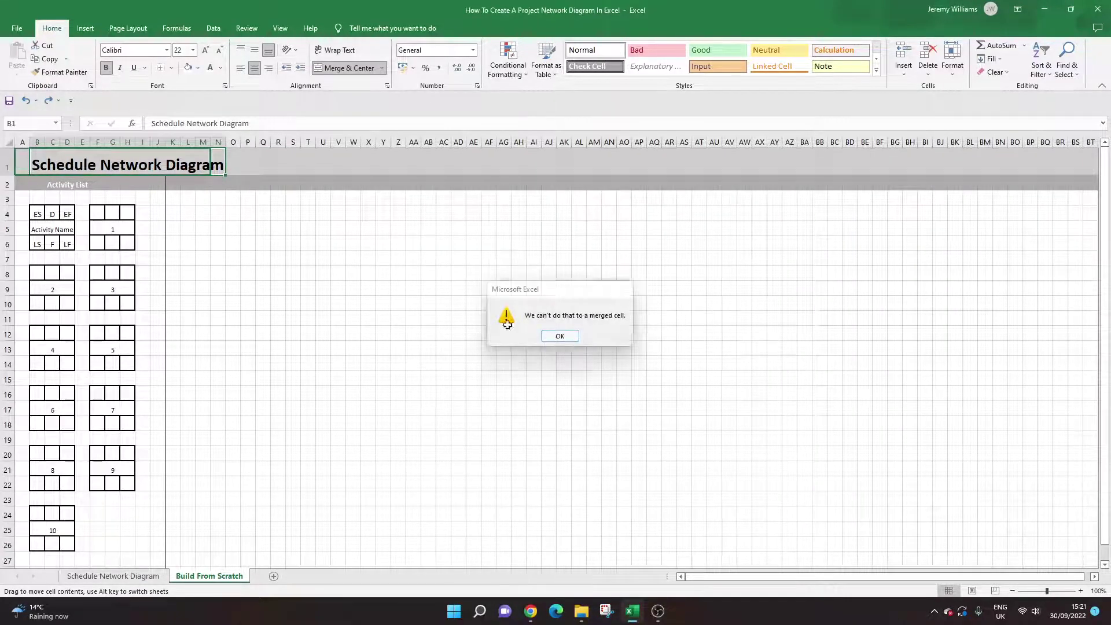
- Unmerge the title, move it from B1 into A1, and shrink its font to 16
left_click(347, 68)
left_click(36, 165)
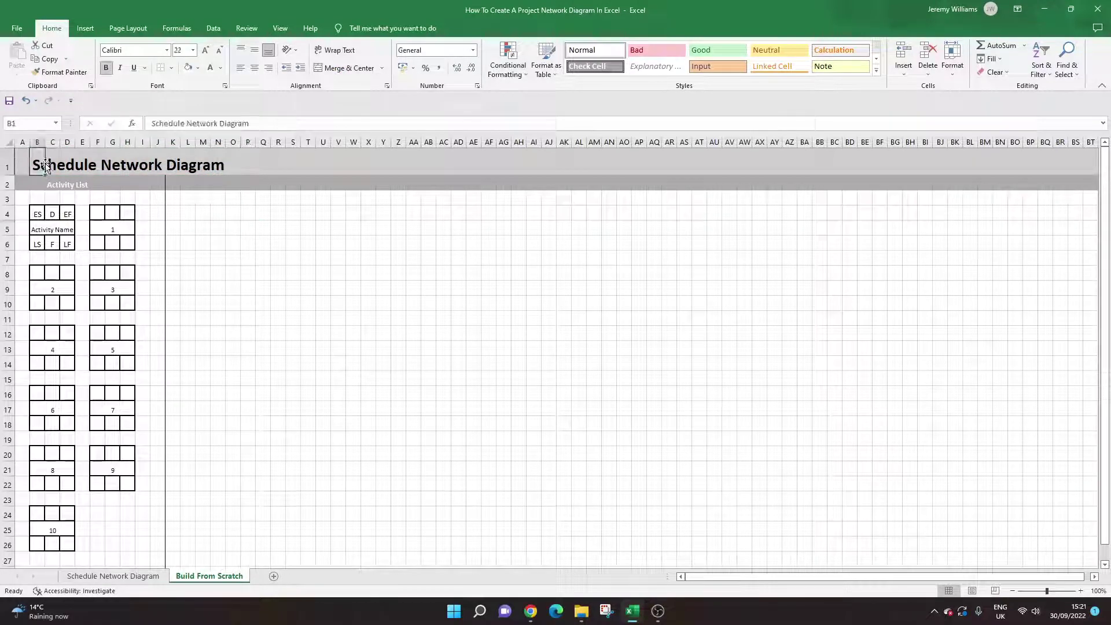
left_click_drag(32, 163, 18, 164)
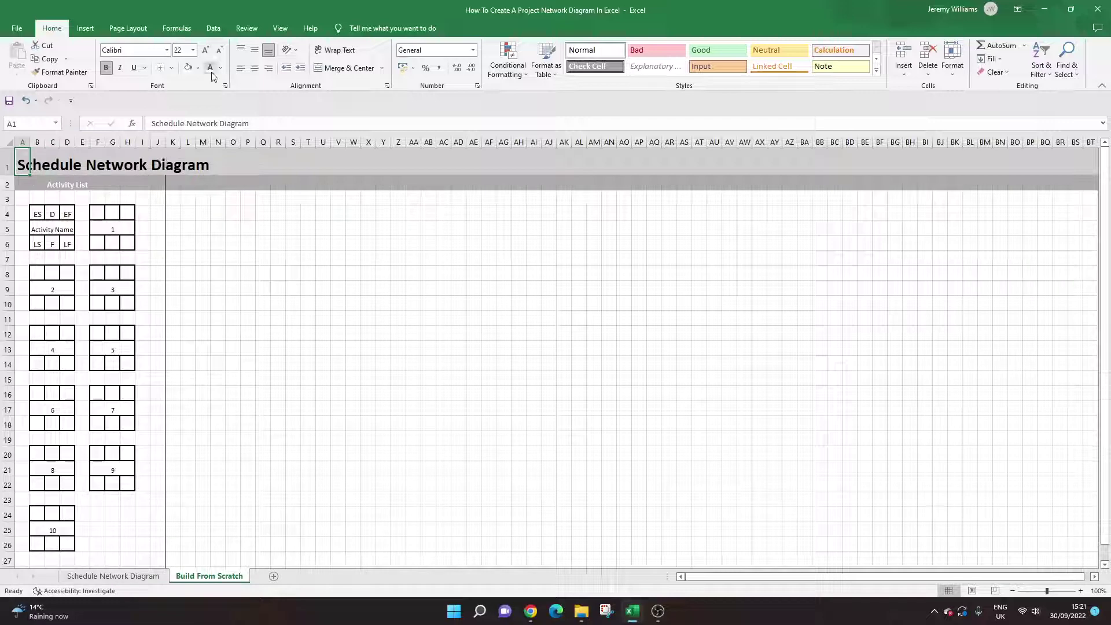
left_click(220, 51)
left_click(220, 51)
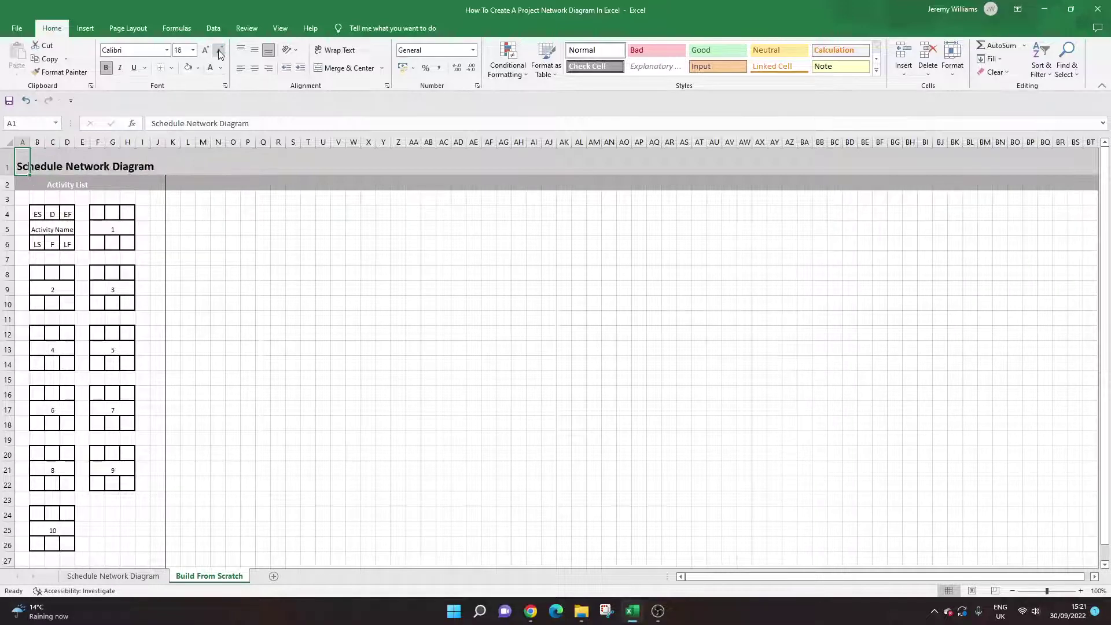
left_click(313, 301)
left_click(248, 273)
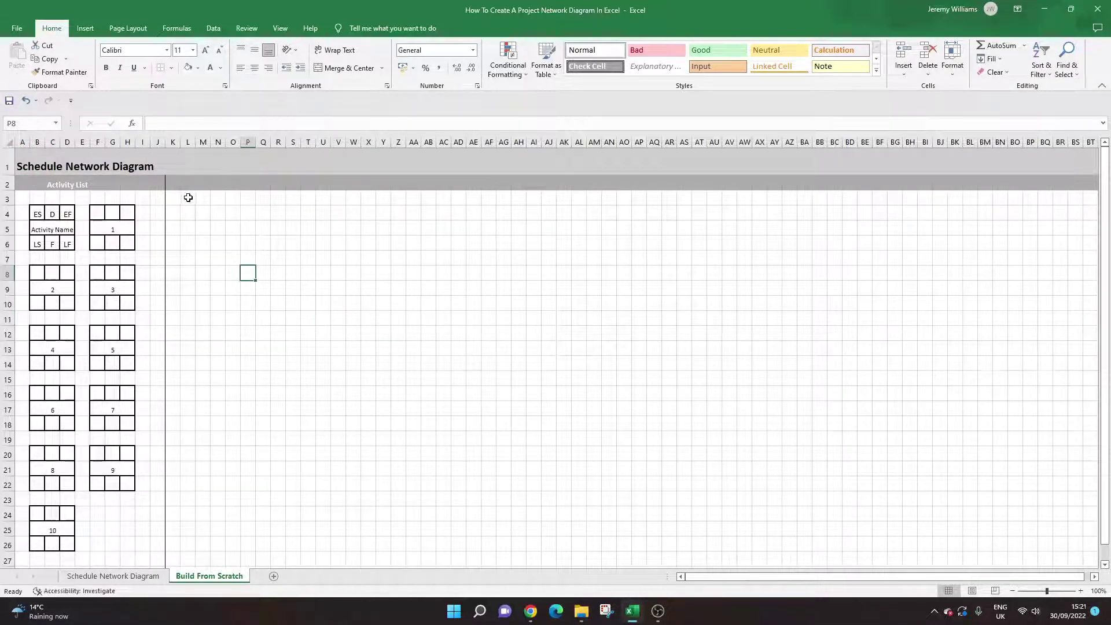
- Arrow right and back along row 8 to check sideways scrolling
key("Right")
key("Right")
key("Right")
key("Right")
key("Right")
key("Right")
key("Right")
key("Right")
key("Right")
key("Right")
key("Right")
key("Right")
key("Right")
key("Right")
key("Right")
key("Right")
key("Right")
key("Right")
key("Right")
key("Right")
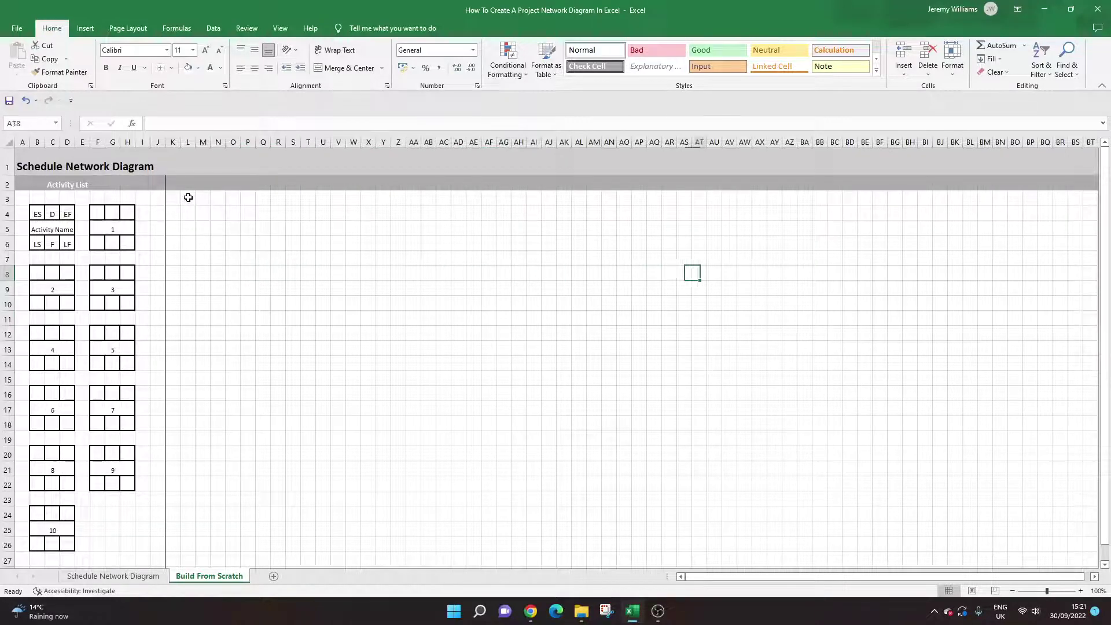
key("Right")
key("Right")
key("Right")
key("Right")
key("Right")
key("Right")
key("Right")
key("Right")
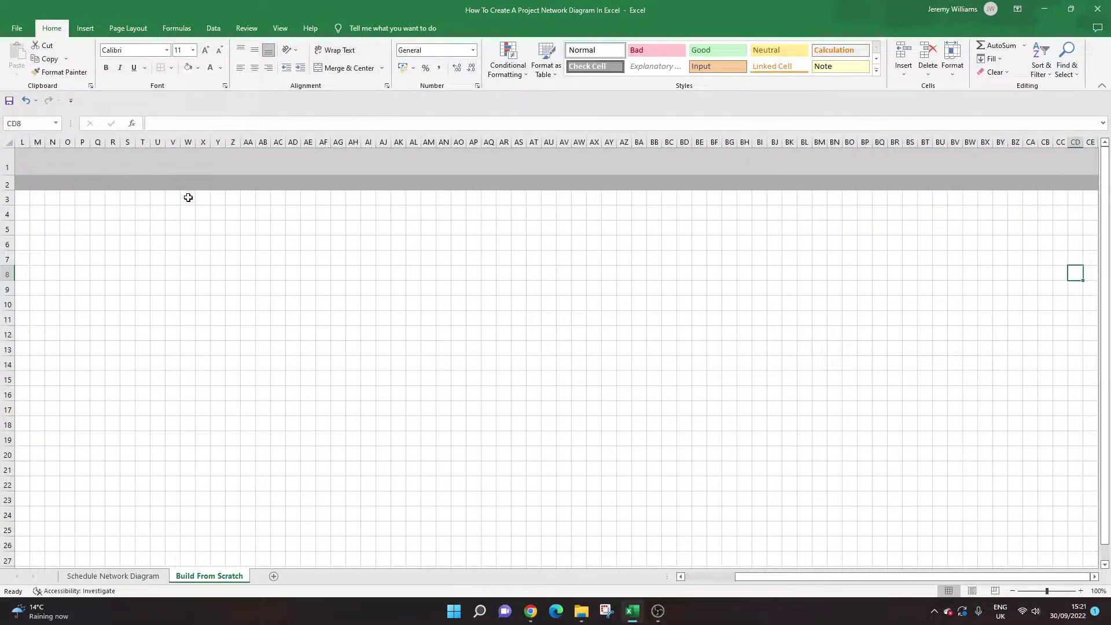
key("Left")
key("Left")
key("Left")
key("Left")
key("Left")
key("Left")
key("Left")
key("Left")
key("Left")
key("Left")
key("Left")
key("Left")
key("Left")
key("Left")
key("Left")
key("Left")
key("Left")
key("Left")
key("Left")
key("Left")
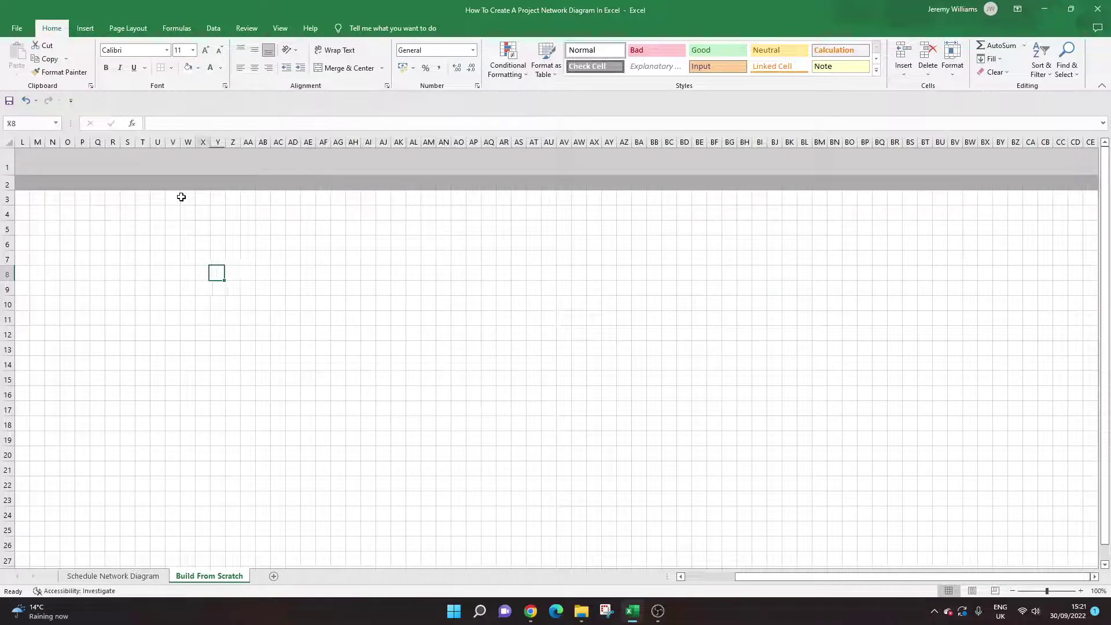
key("Left")
key("Left")
key("Left")
key("Left")
key("Left")
key("Left")
key("Left")
key("Left")
- Select column K and freeze panes so columns A–J stay fixed
left_click(177, 28)
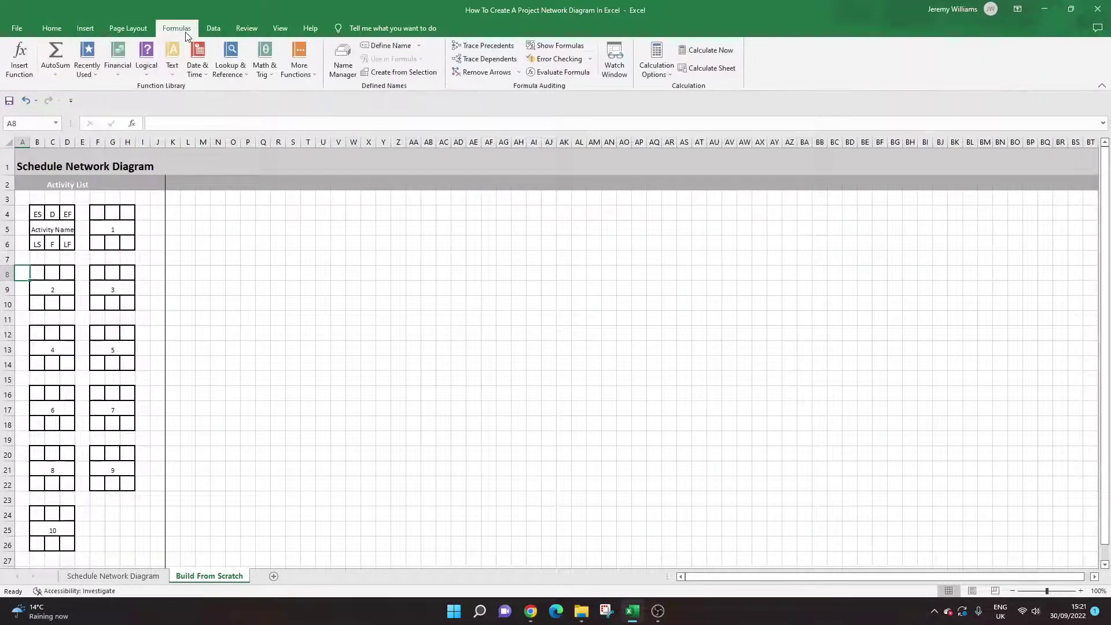
left_click(211, 28)
left_click(246, 28)
left_click(280, 28)
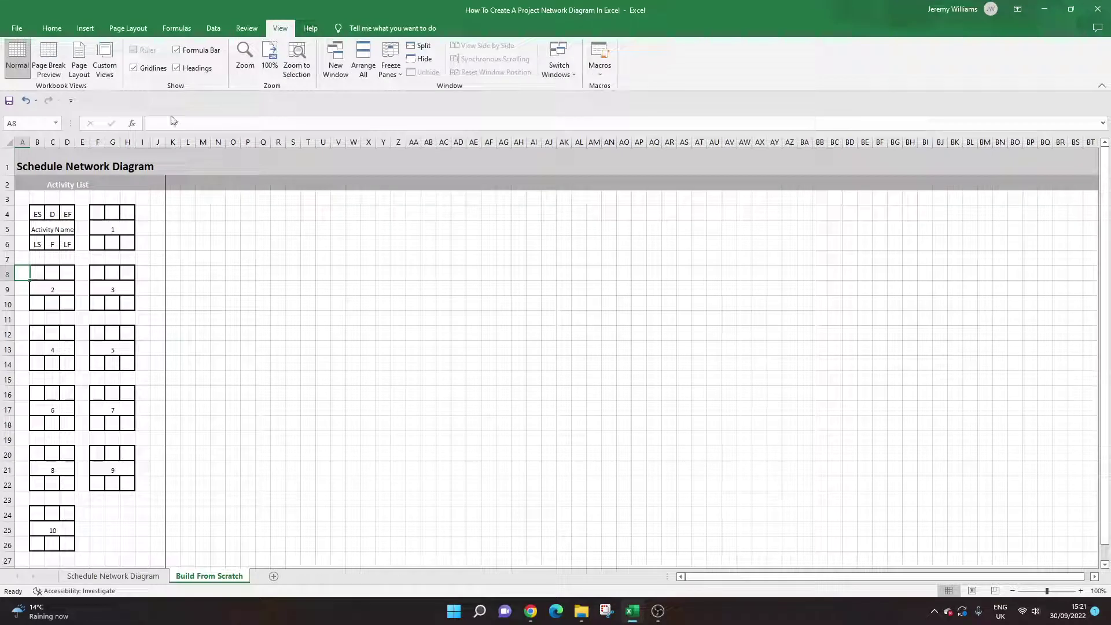
left_click(173, 141)
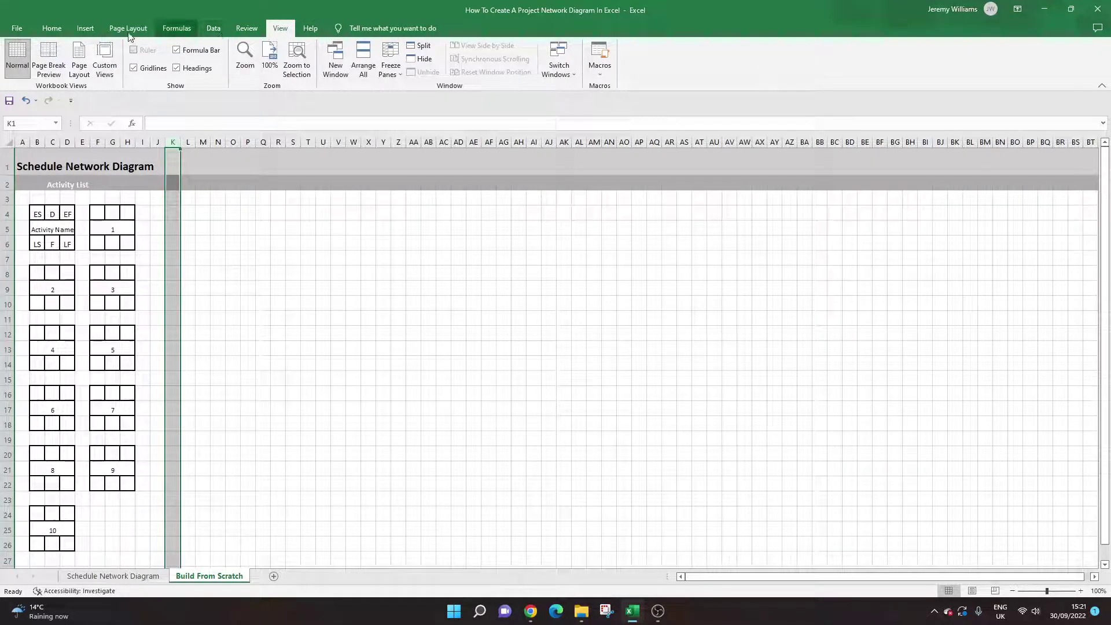
left_click(180, 32)
left_click(214, 29)
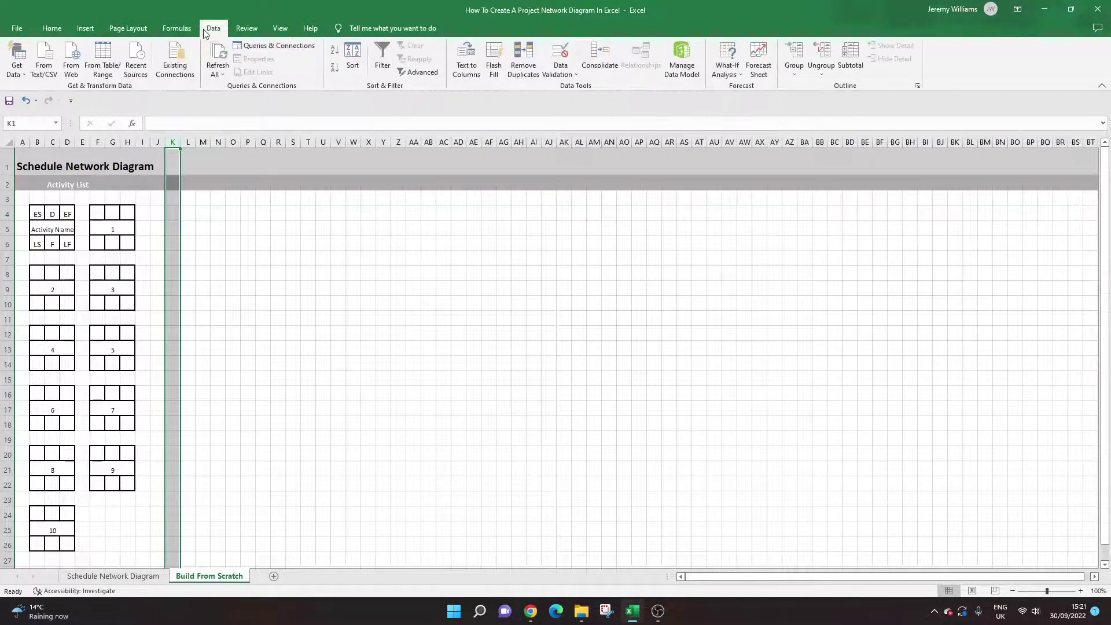
left_click(247, 28)
left_click(136, 29)
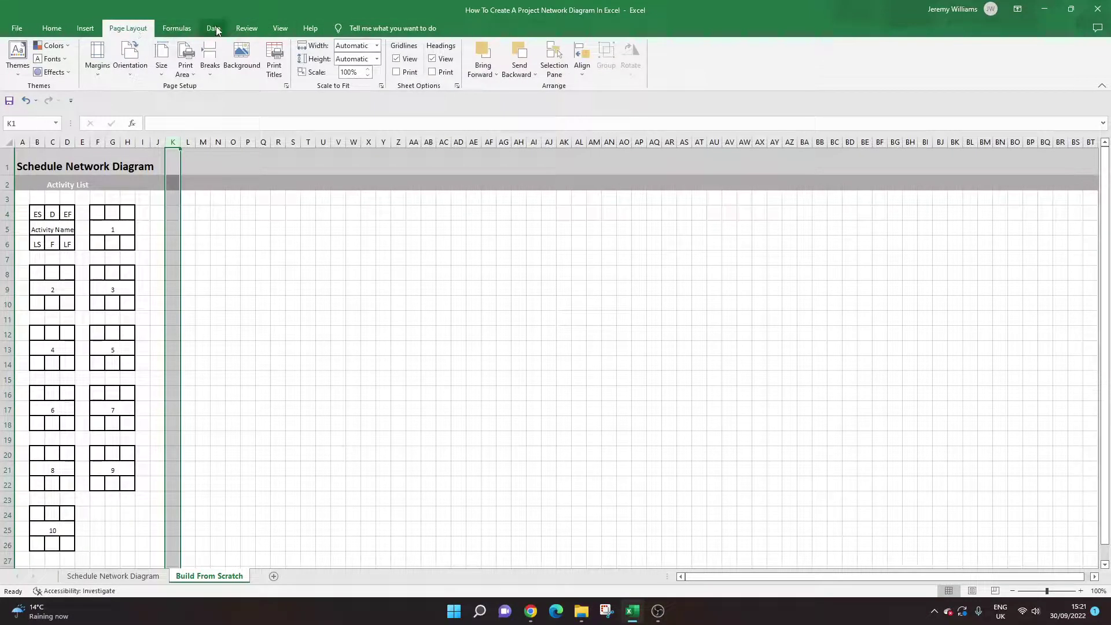
left_click(280, 29)
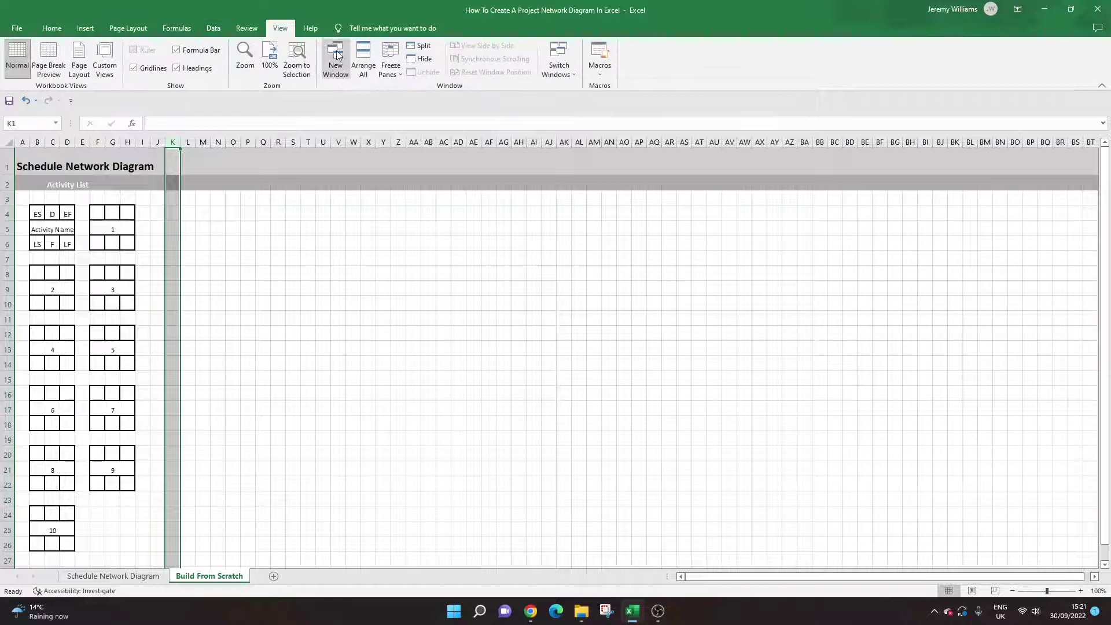
left_click(397, 64)
left_click(425, 85)
- Arrow along row 3 to confirm columns A–J stay in view
left_click(259, 198)
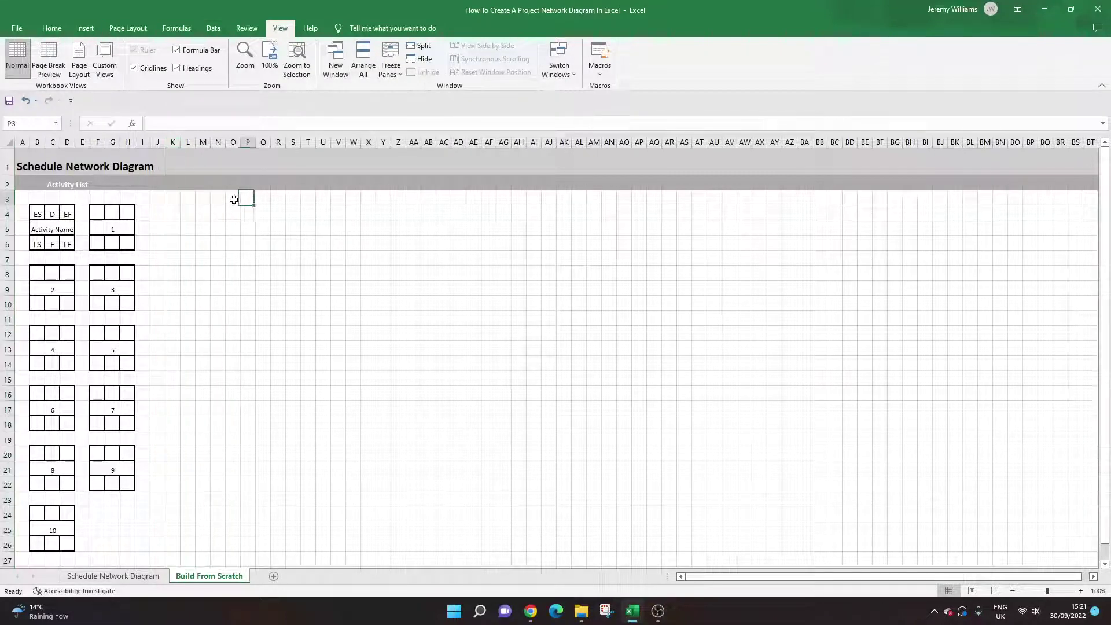
key("Right")
key("Right")
key("Right")
key("Right")
key("Right")
key("Right")
key("Right")
key("Right")
key("Right")
key("Right")
key("Right")
key("Right")
key("Right")
key("Right")
key("Right")
key("Right")
key("Right")
key("Right")
key("Right")
key("Right")
key("Right")
key("Right")
key("Right")
key("Right")
key("Right")
key("Right")
key("Right")
key("Right")
key("Right")
key("Right")
key("Left")
key("Left")
key("Left")
key("Left")
key("Left")
key("Left")
key("Left")
key("Left")
key("Left")
key("Left")
key("Left")
key("Left")
key("Left")
key("Left")
key("Left")
key("Left")
key("Left")
key("Left")
key("Left")
key("Left")
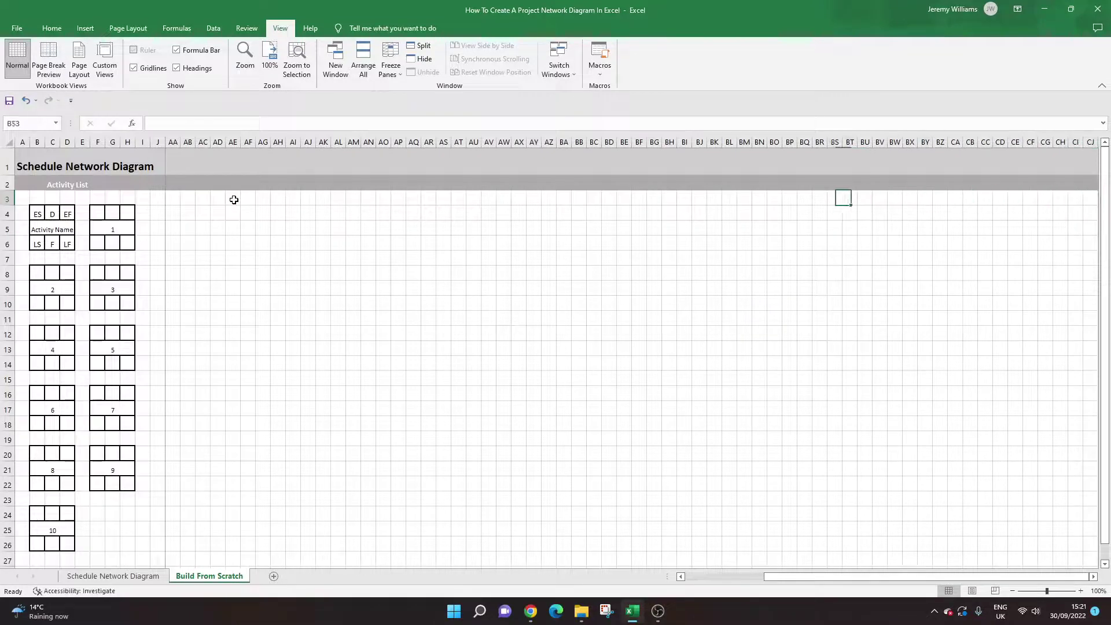
key("Left")
key("Left")
key("Left")
key("Left")
key("Left")
key("Left")
key("Left")
key("Left")
key("Left")
key("Left")
key("Left")
key("Left")
key("Left")
key("Left")
key("Left")
key("Left")
key("Left")
key("Left")
key("Left")
key("Left")
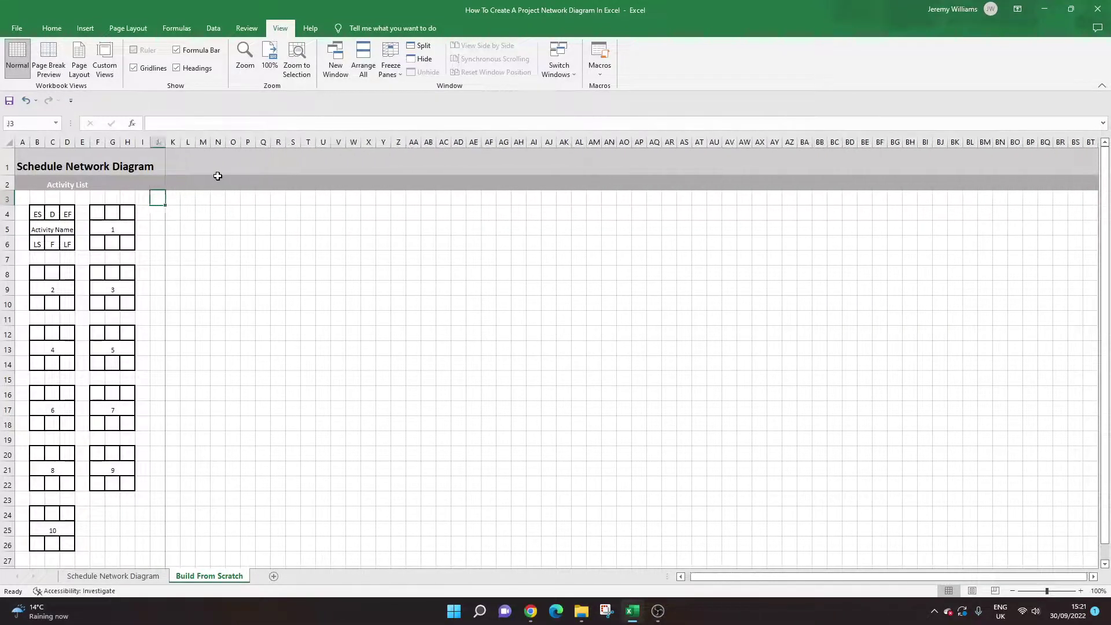
- Select the title row, then select activity box 1 in F4:H6
left_click(39, 160)
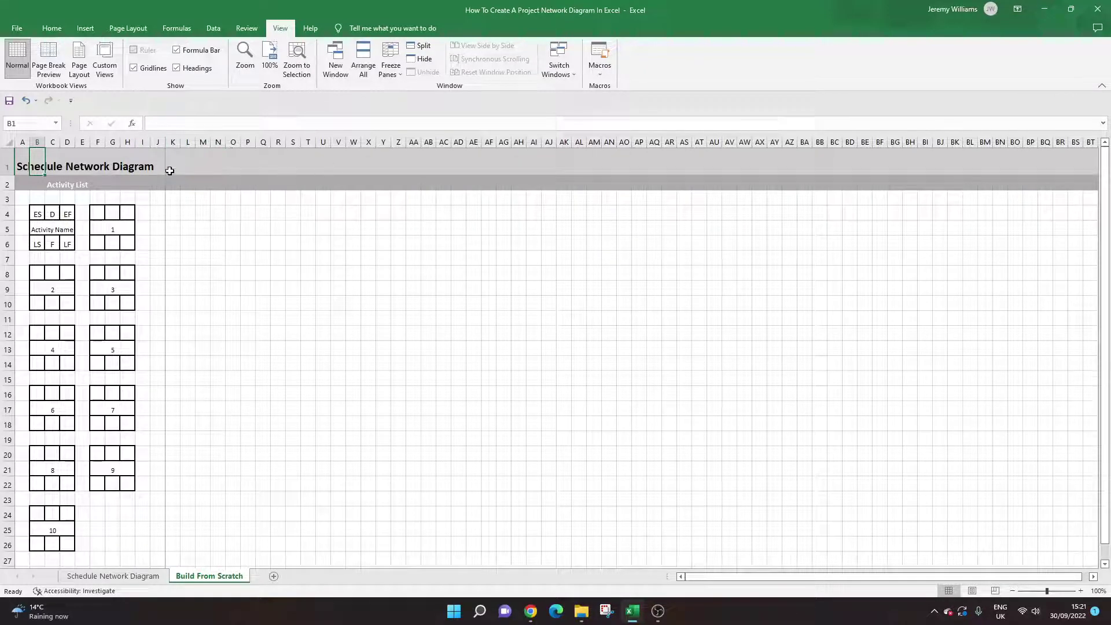
left_click(8, 166)
left_click(244, 226)
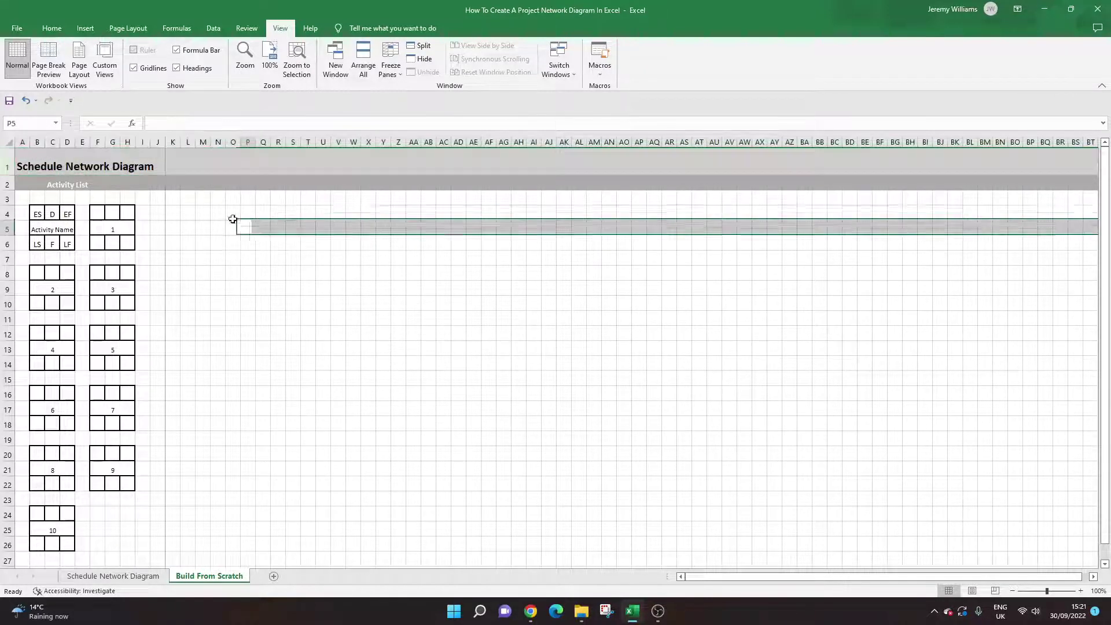
left_click(198, 227)
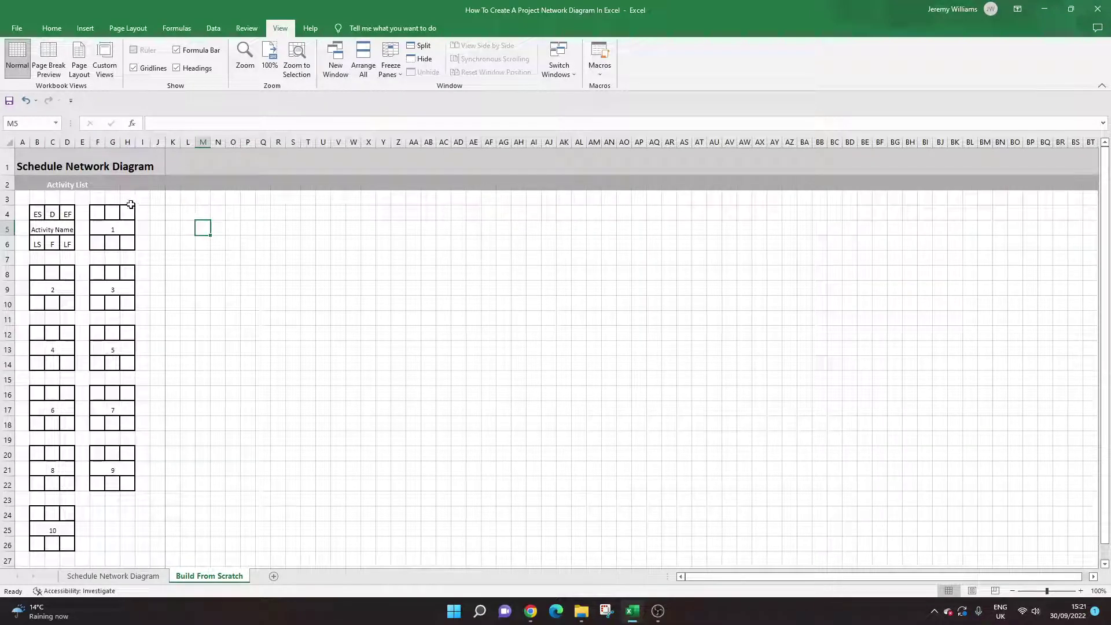
left_click_drag(100, 213, 123, 242)
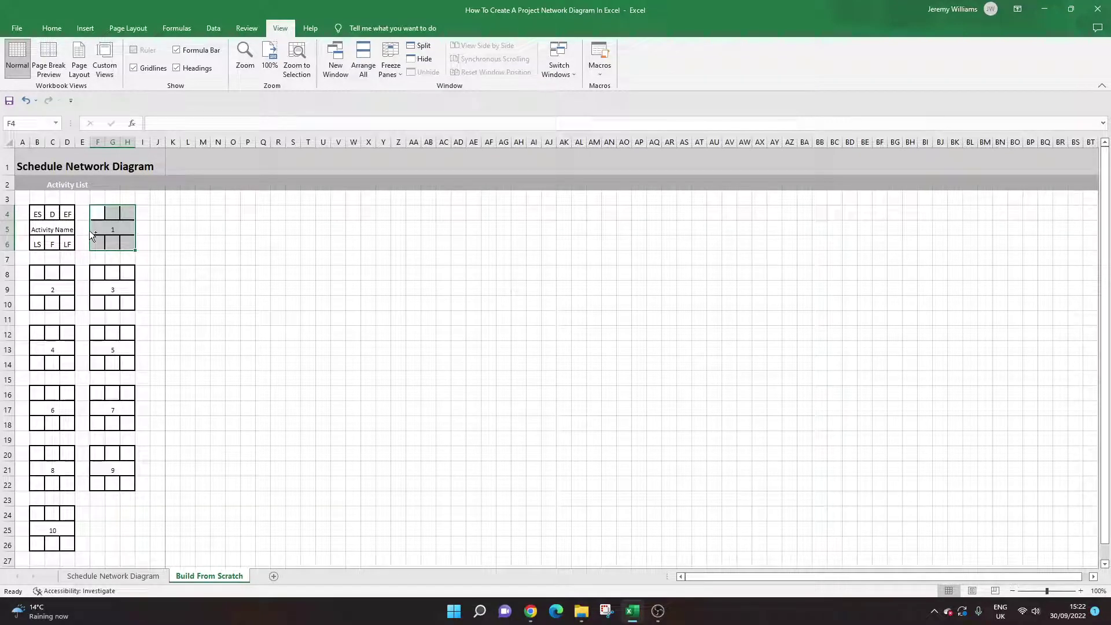
- Copy activity box 1 (F4:H6) and paste it as a linked picture at M4
key("ctrl+c")
left_click(206, 211)
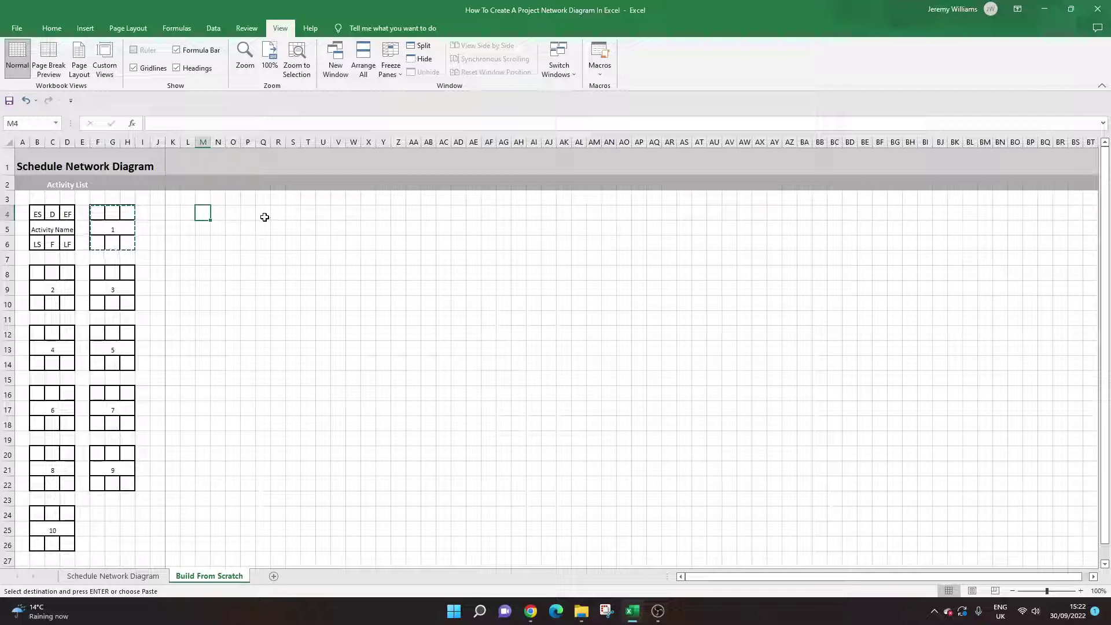
right_click(206, 213)
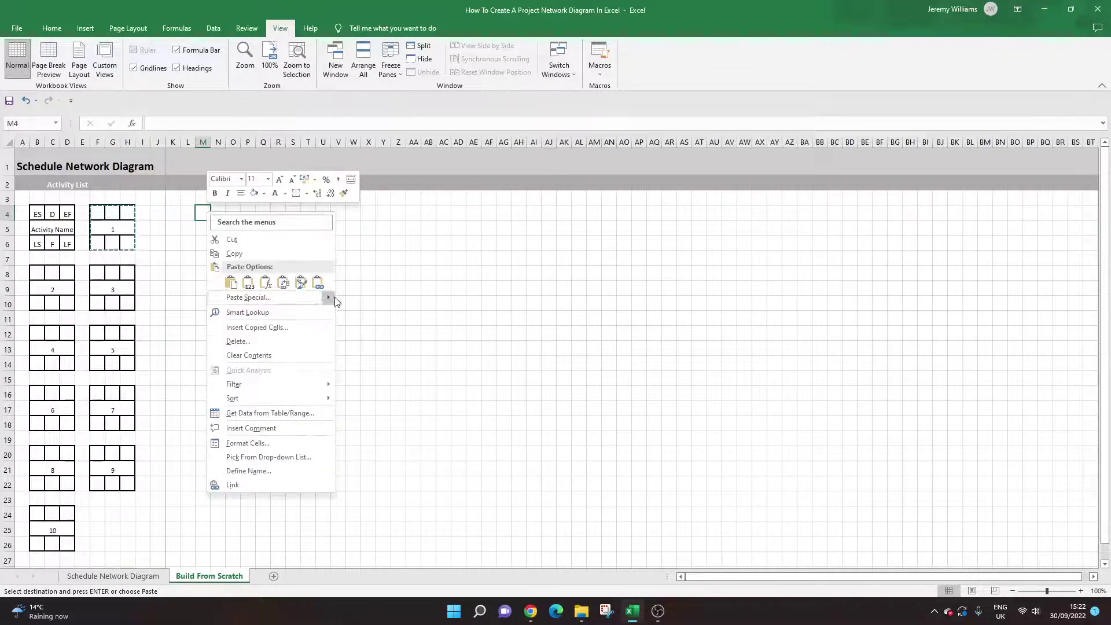
mouse_move(332, 299)
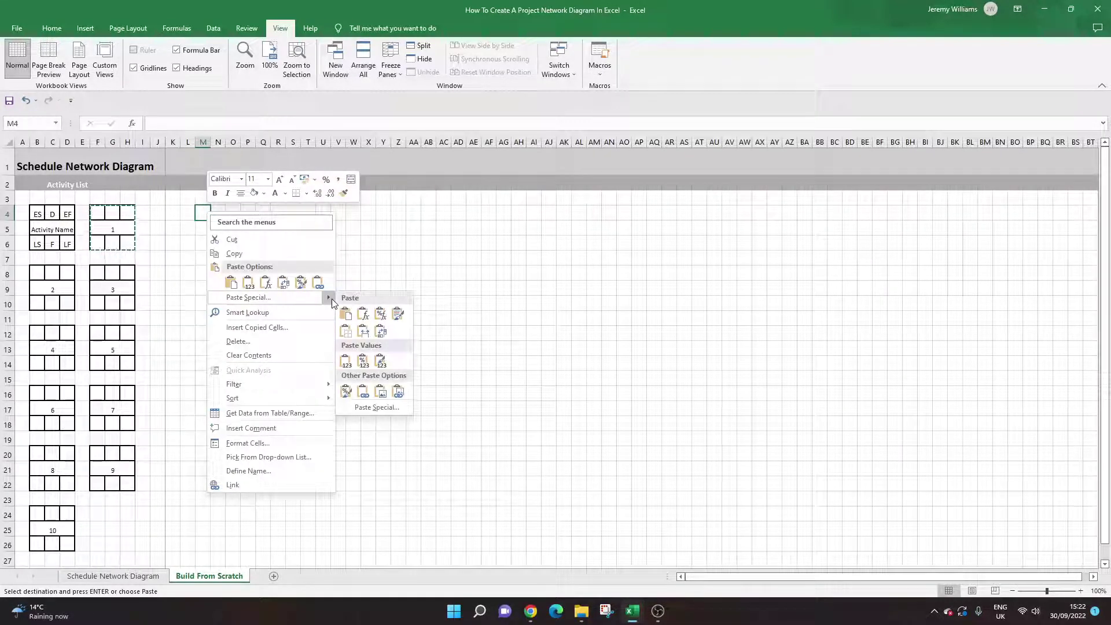
left_click(399, 392)
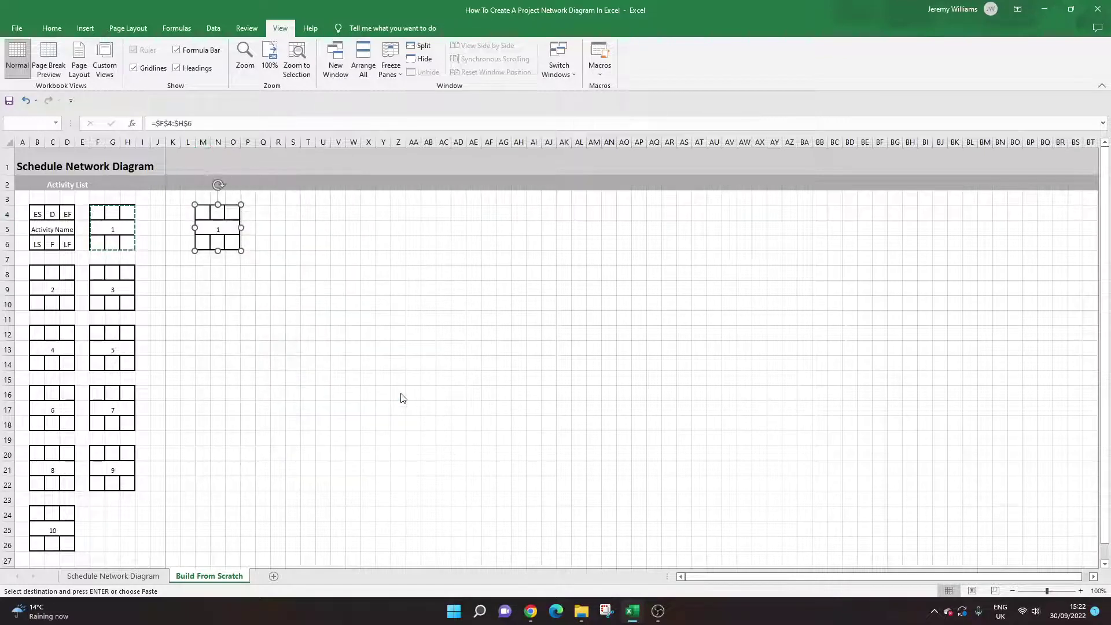
left_click(230, 306)
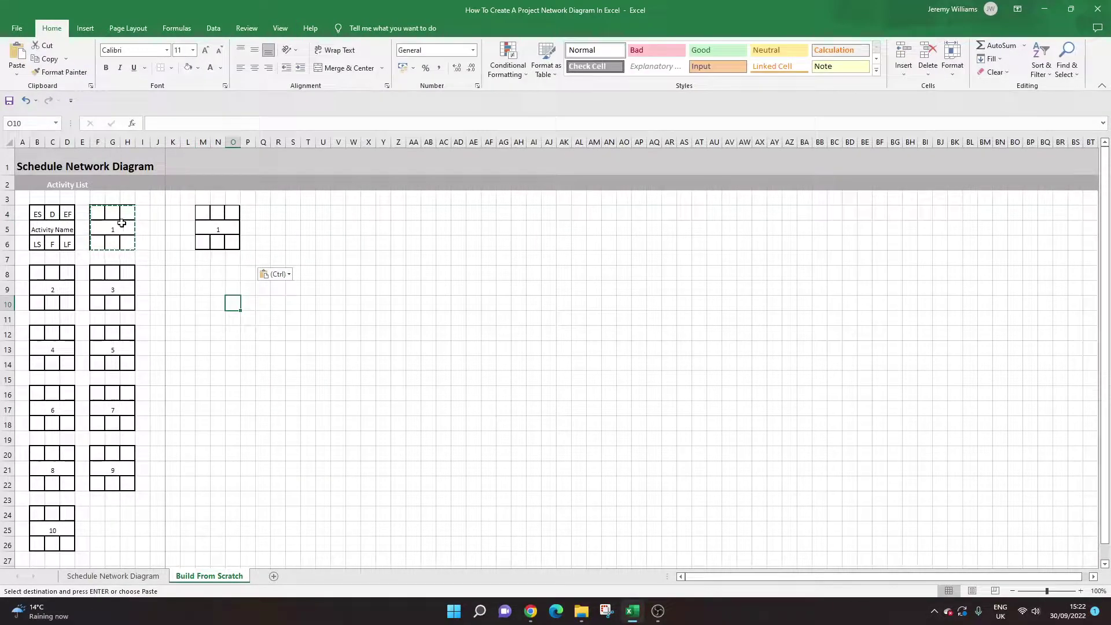
left_click(100, 215)
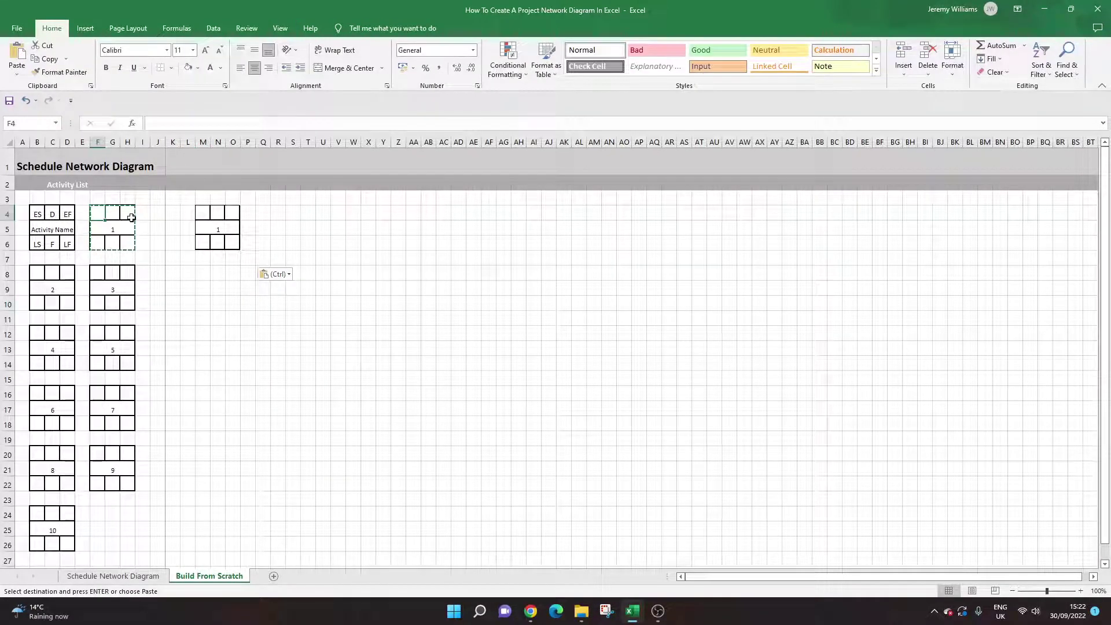
type("2")
key("Tab")
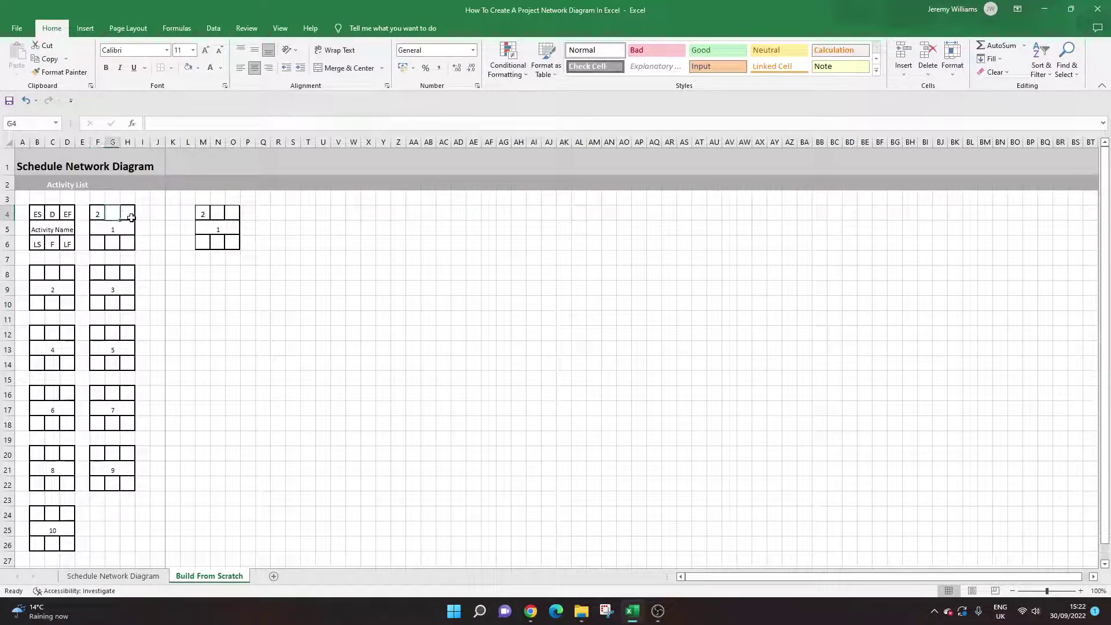
type("3")
key("Return")
type("1")
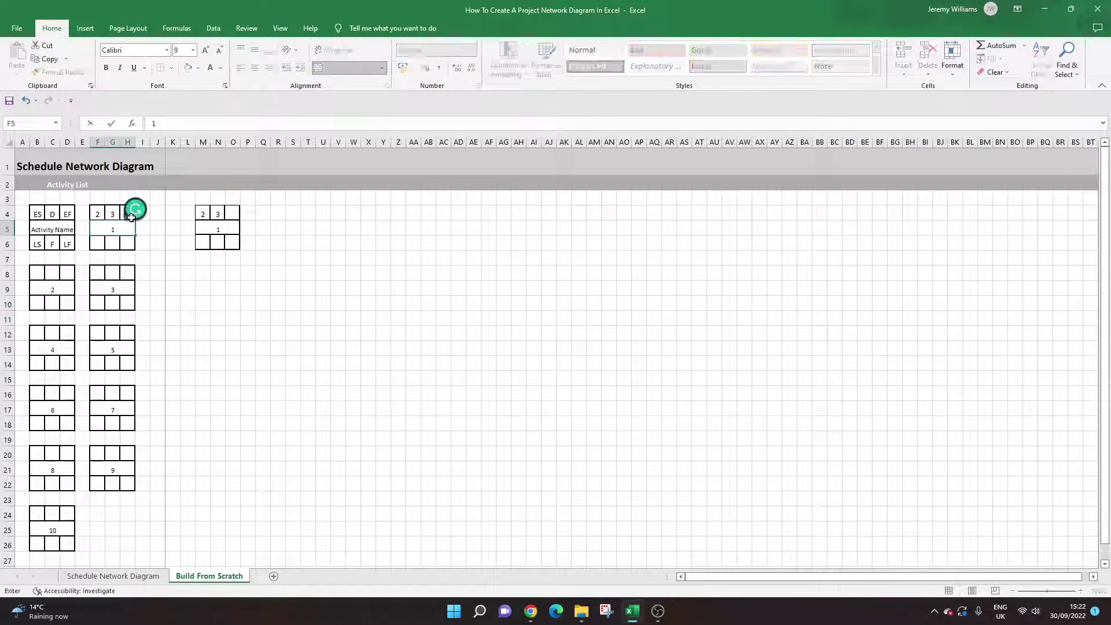
left_click(130, 217)
type("5")
key("ctrl+Return")
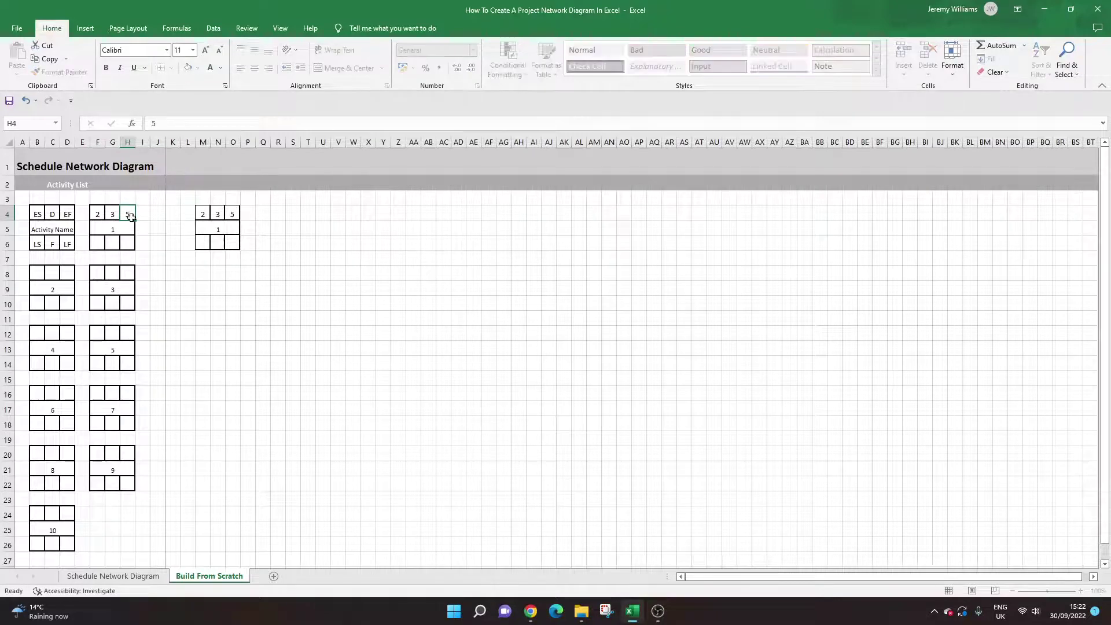
left_click(212, 220)
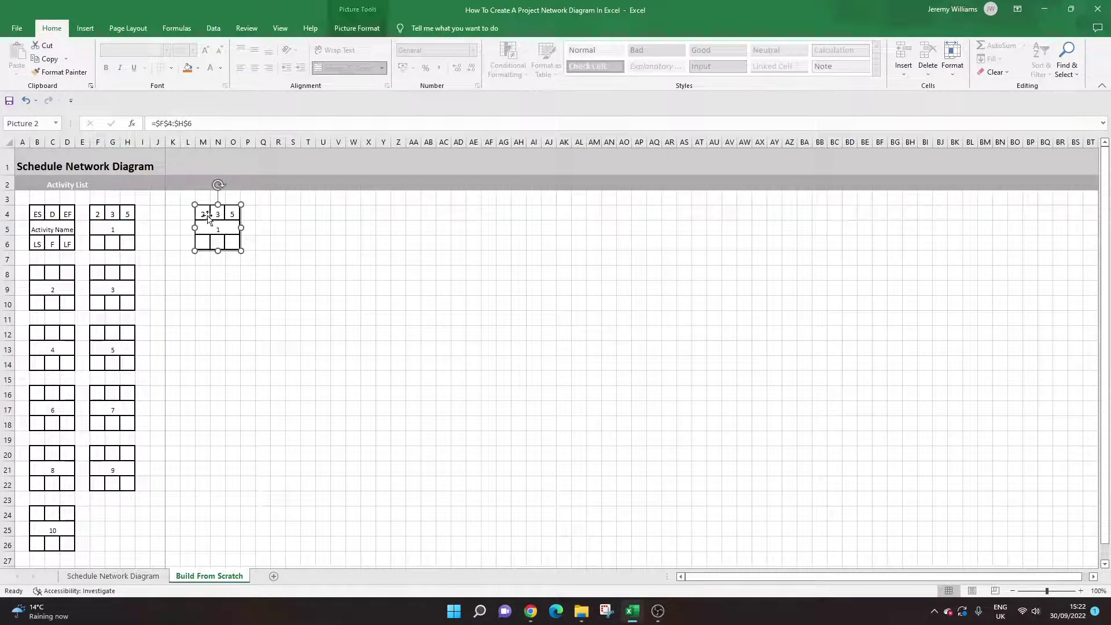
left_click(258, 293)
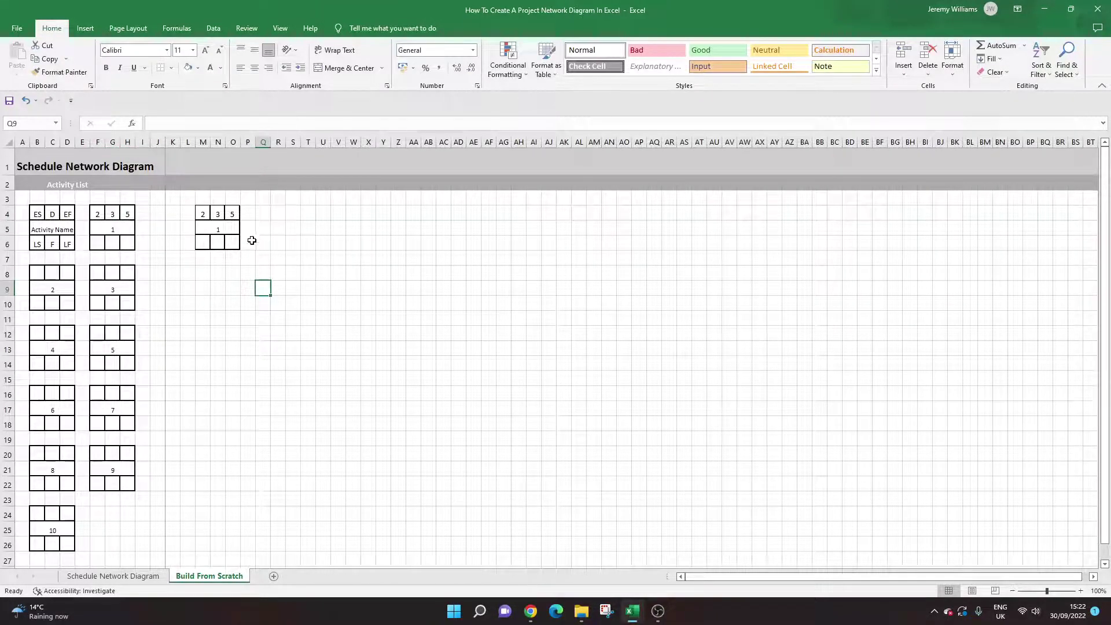
left_click_drag(97, 206, 126, 239)
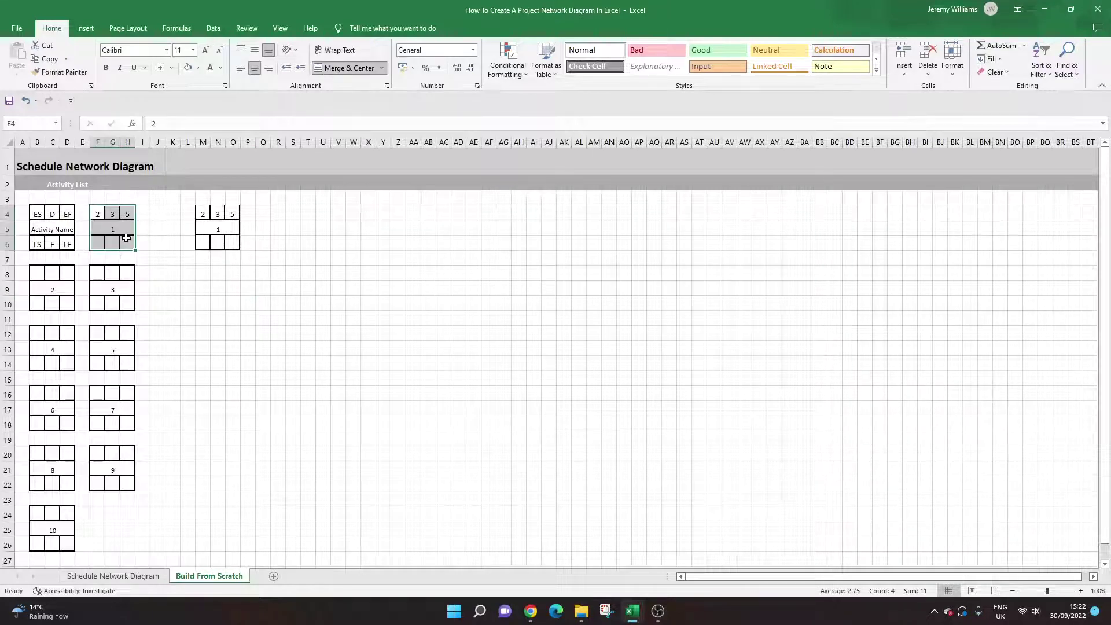
- Nudge node 1's linked picture slightly right and try a fill colour on F4:H6
left_click(262, 272)
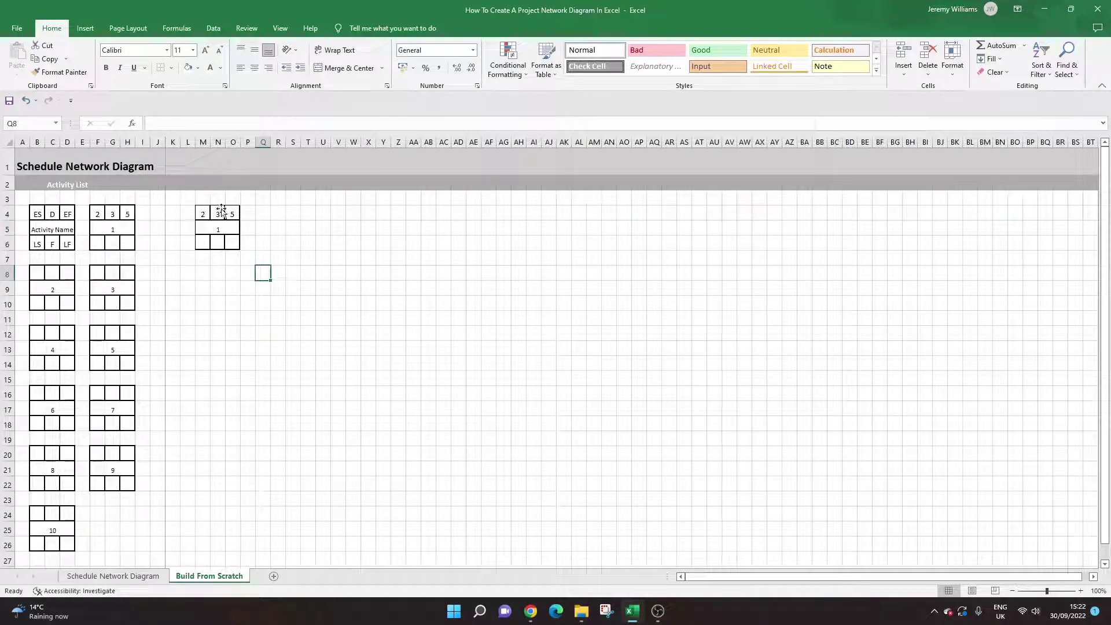
mouse_move(223, 207)
left_mouse_down()
mouse_move(251, 212)
mouse_move(225, 206)
left_mouse_up()
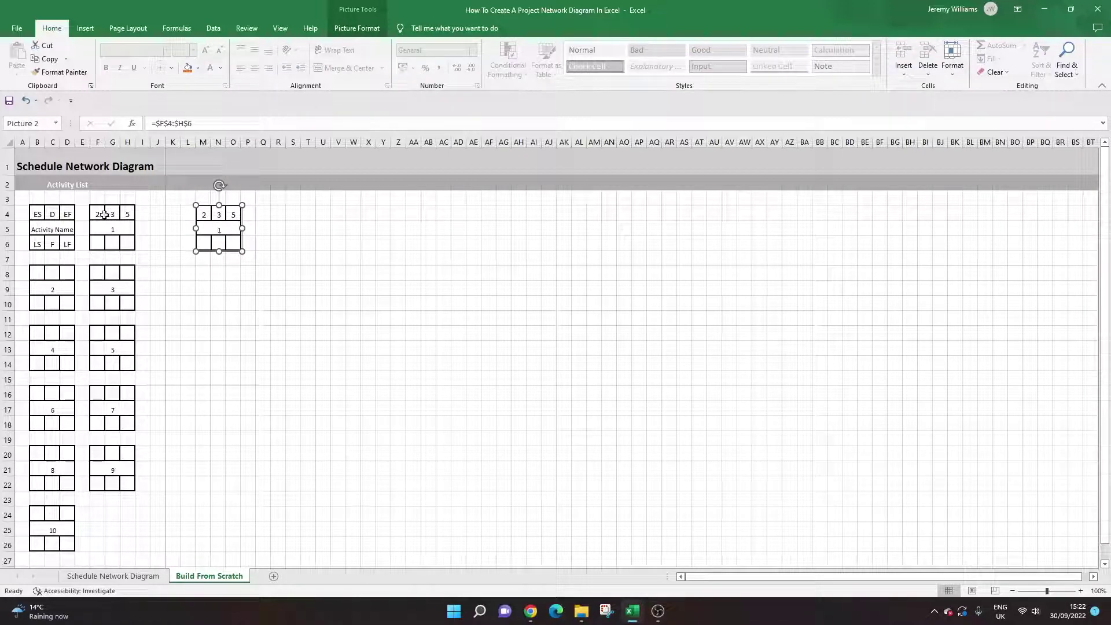
left_click_drag(103, 215, 128, 243)
left_click(198, 71)
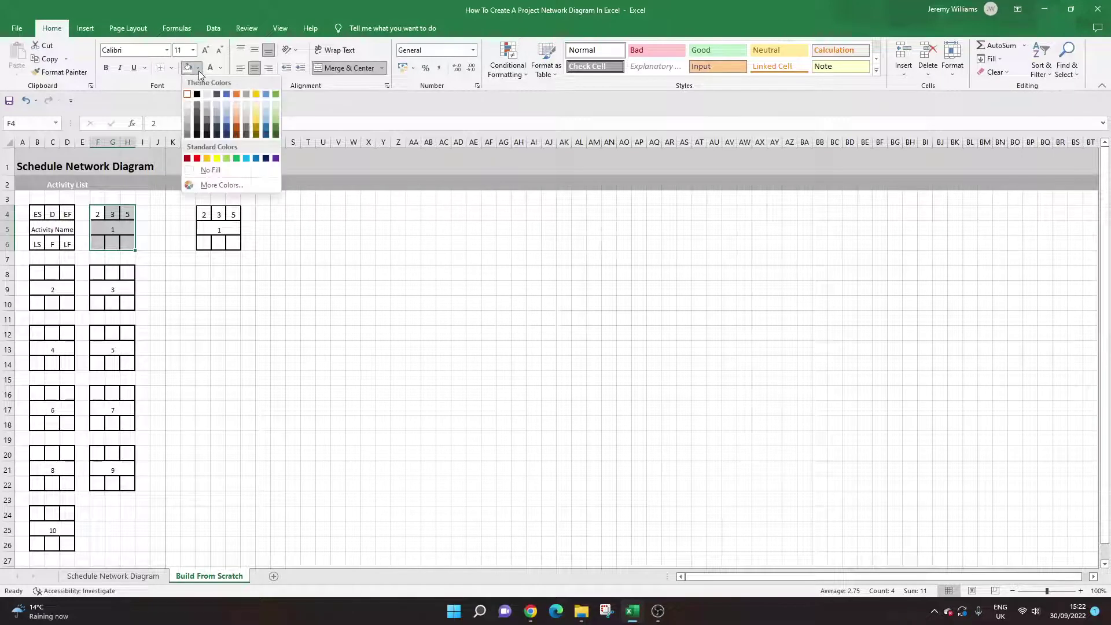
left_click(219, 167)
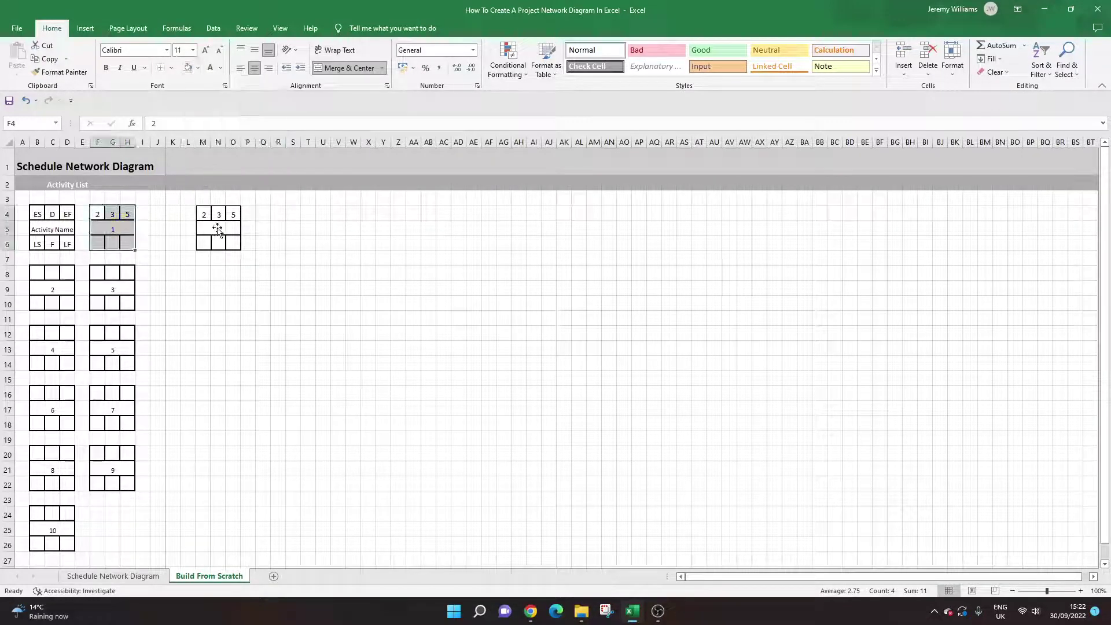
left_click(307, 243)
- Fill node 1's cells white and check the linked picture reflects it
left_click_drag(82, 215, 129, 243)
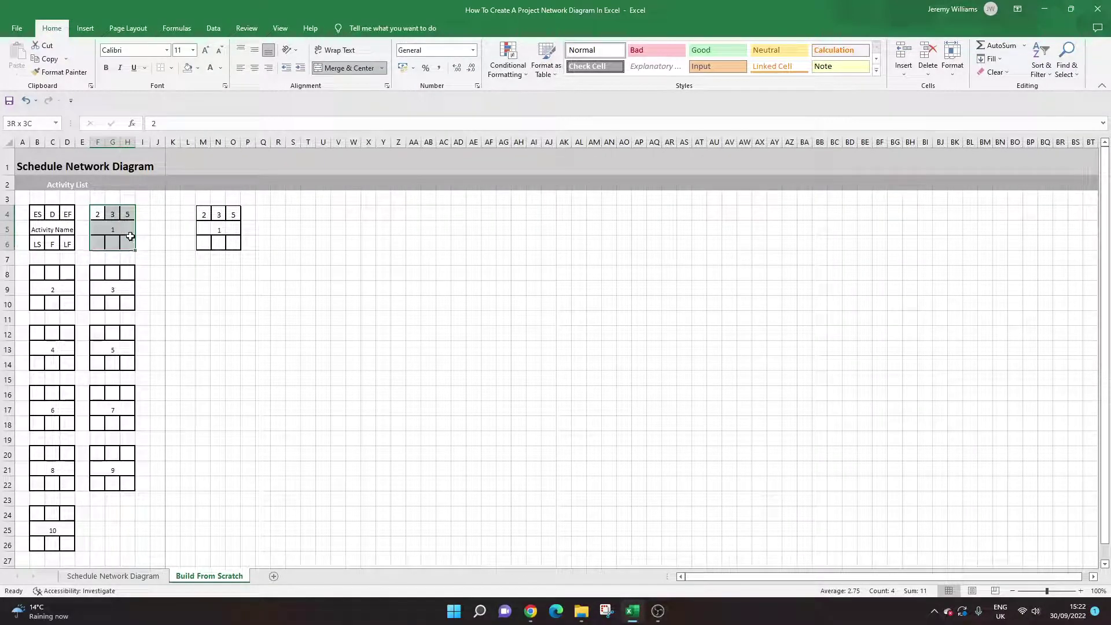
left_click(198, 67)
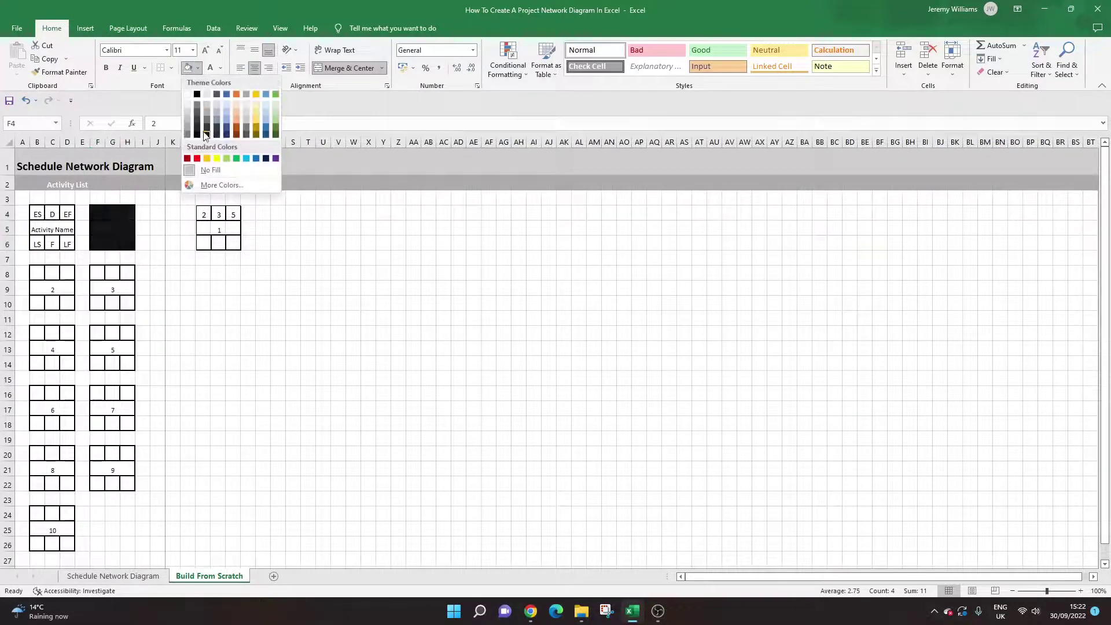
left_click(189, 95)
left_click(322, 288)
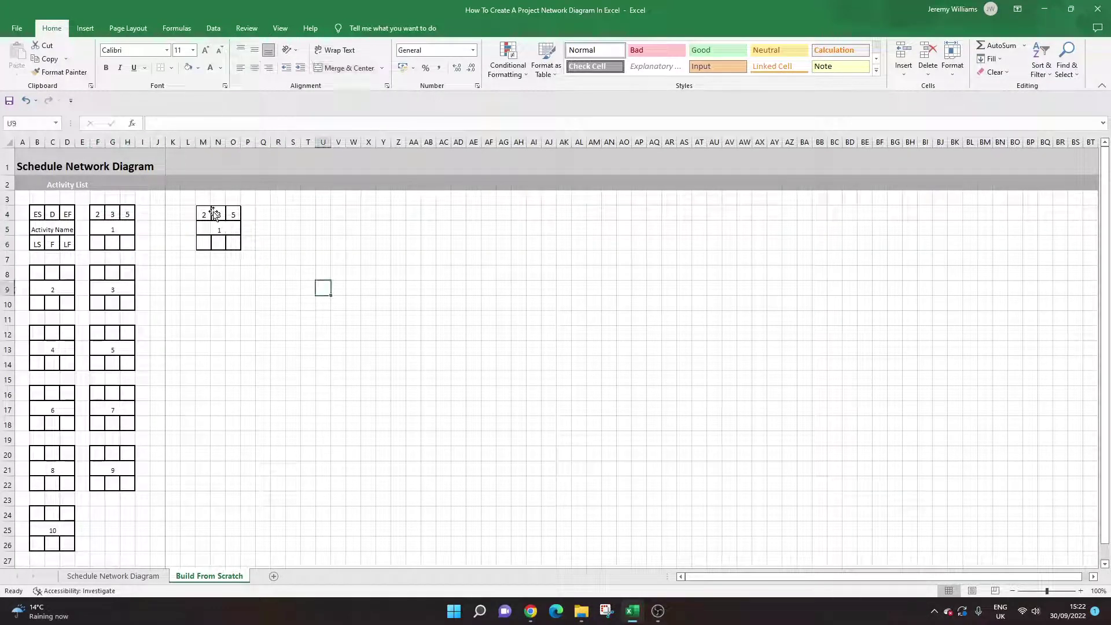
left_click(220, 230)
left_click(310, 287)
left_click(99, 215)
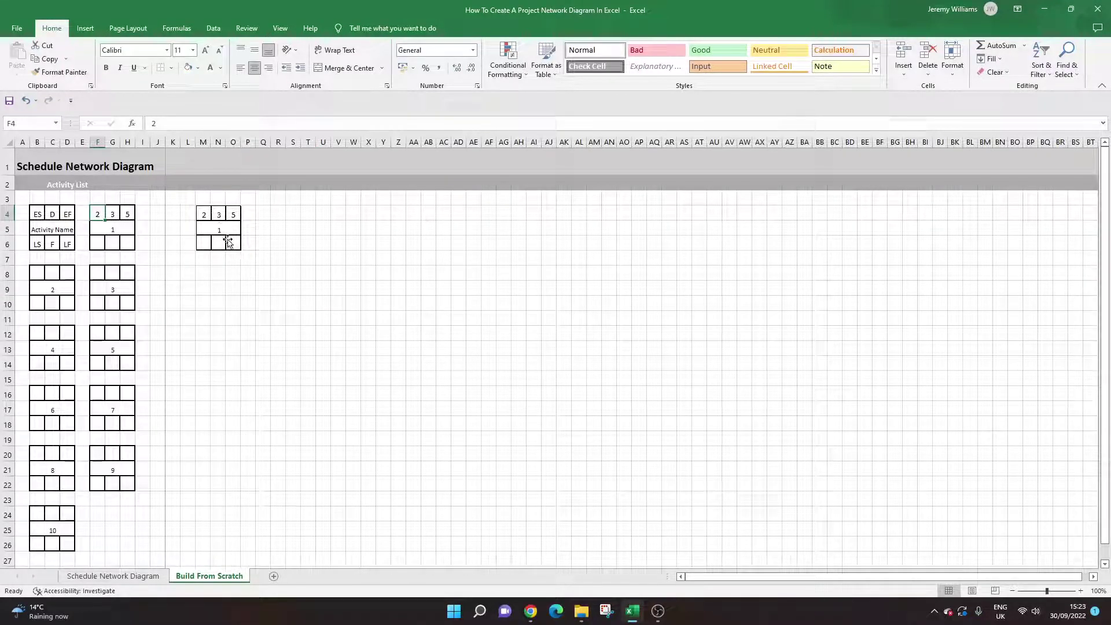
- Copy activity box 2 (B8:D10) for pasting beside node 1
left_click(267, 222)
left_click(235, 302)
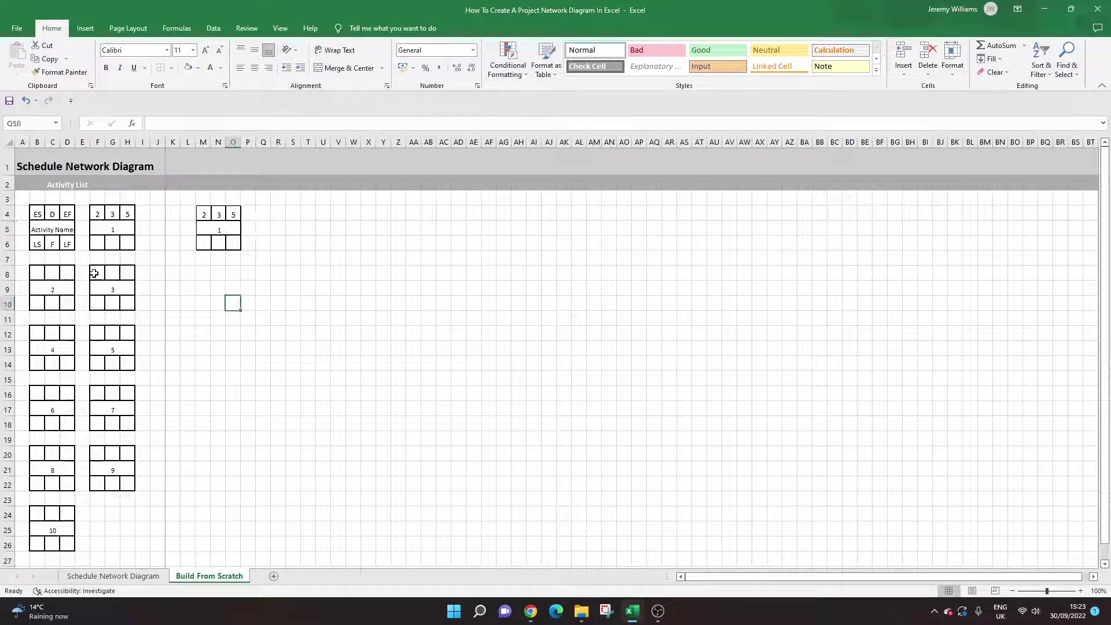
left_click_drag(50, 268, 67, 304)
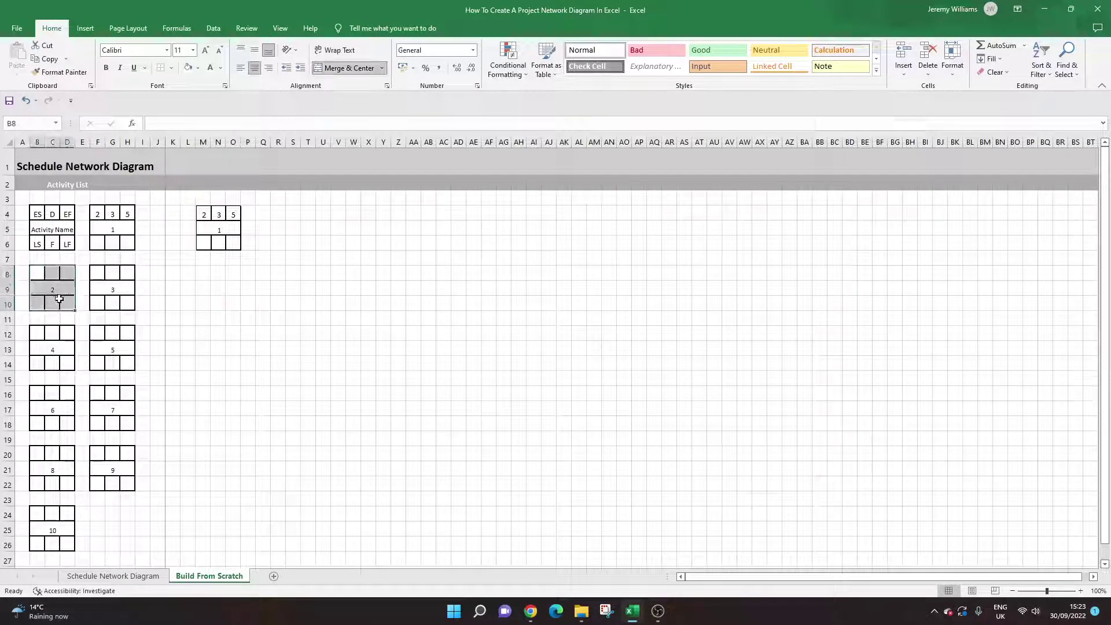
key("ctrl+c")
left_click(272, 255)
left_click(273, 212)
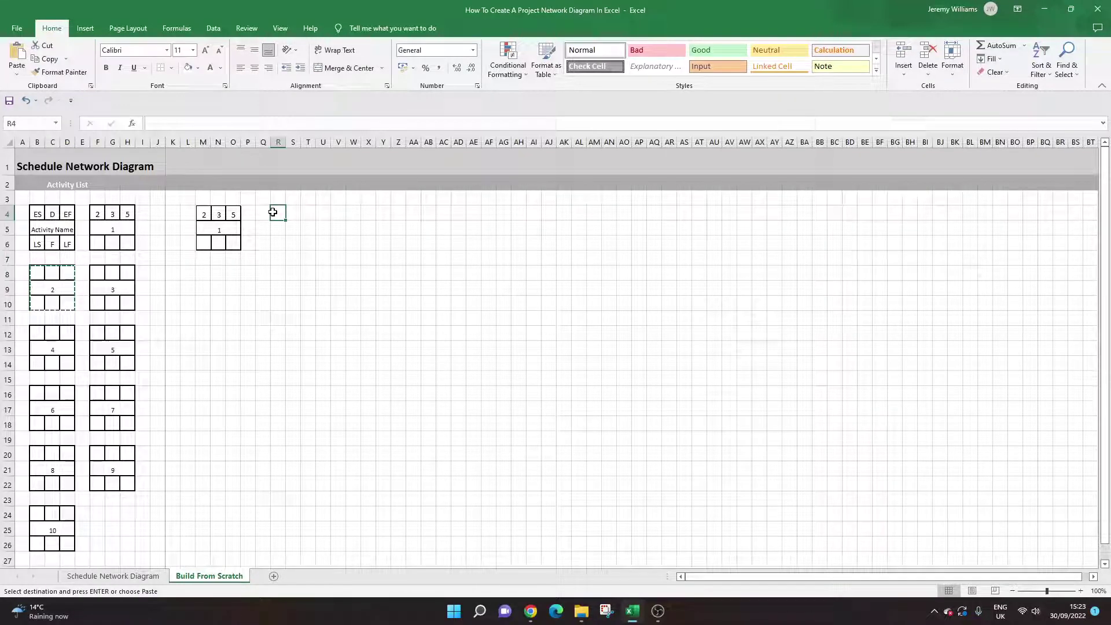
left_click(209, 206)
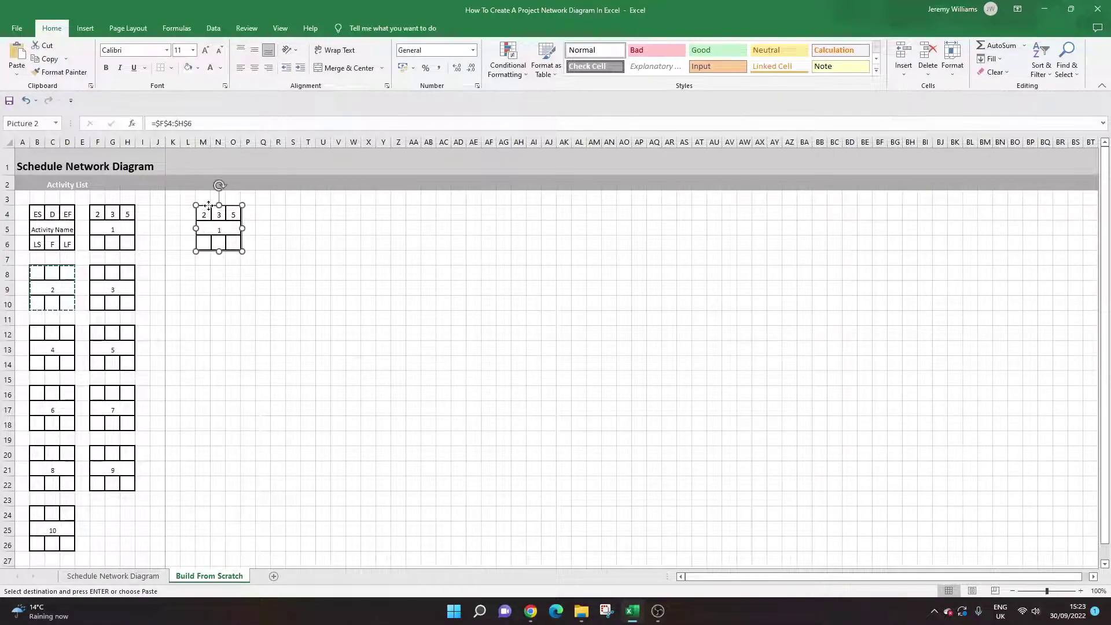
left_click(277, 227)
- Paste box 2 as a linked picture at R4 and align it beside node 1
left_click(264, 213)
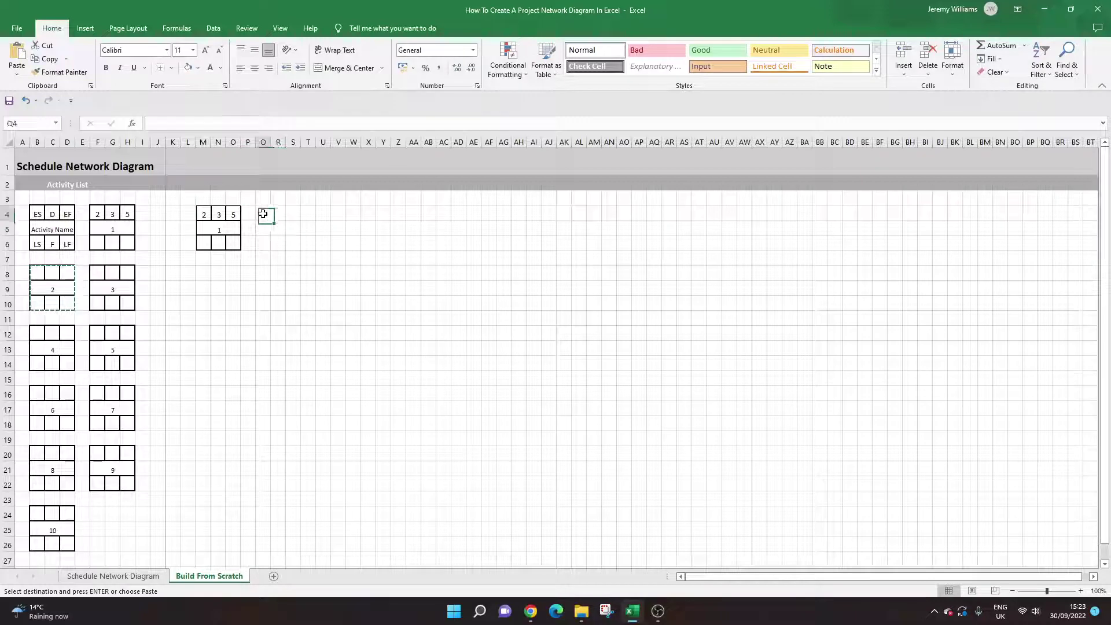
right_click(278, 215)
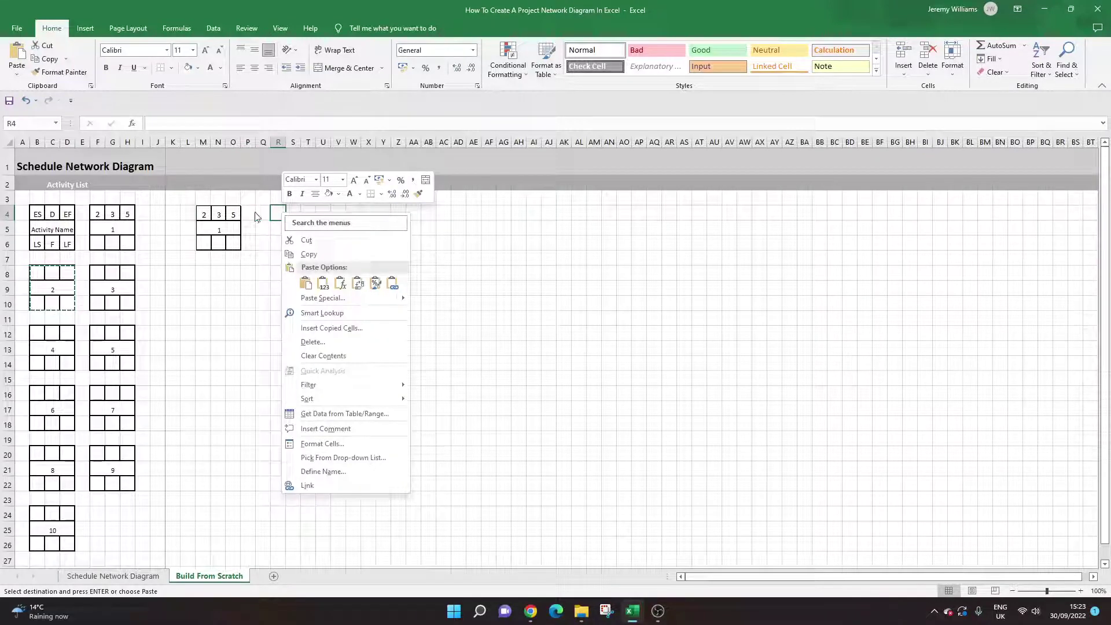
mouse_move(405, 304)
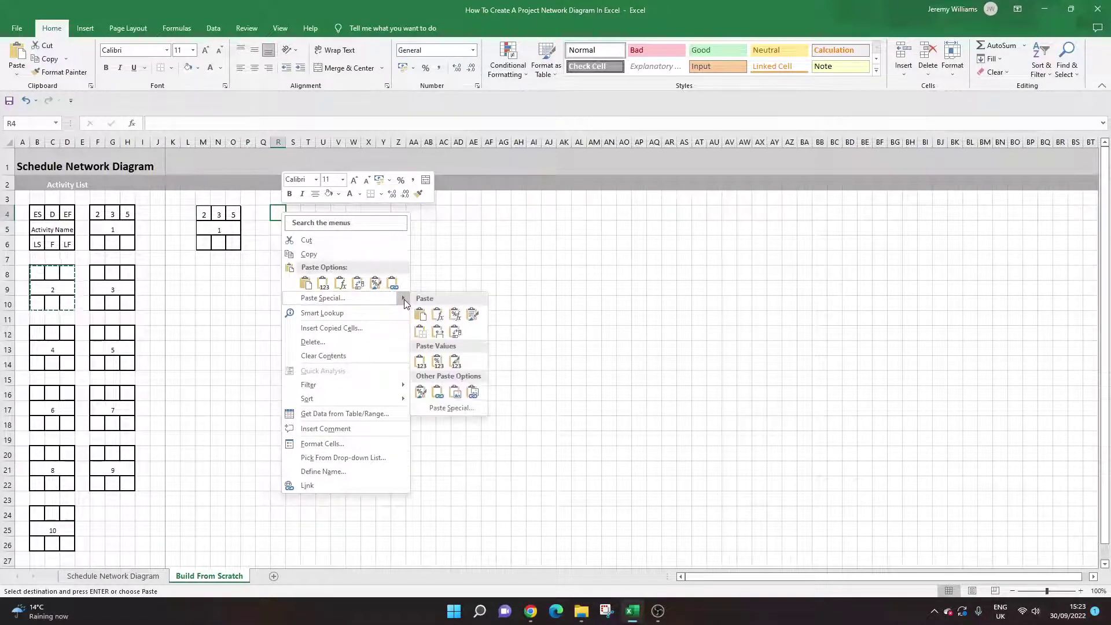
left_click(473, 393)
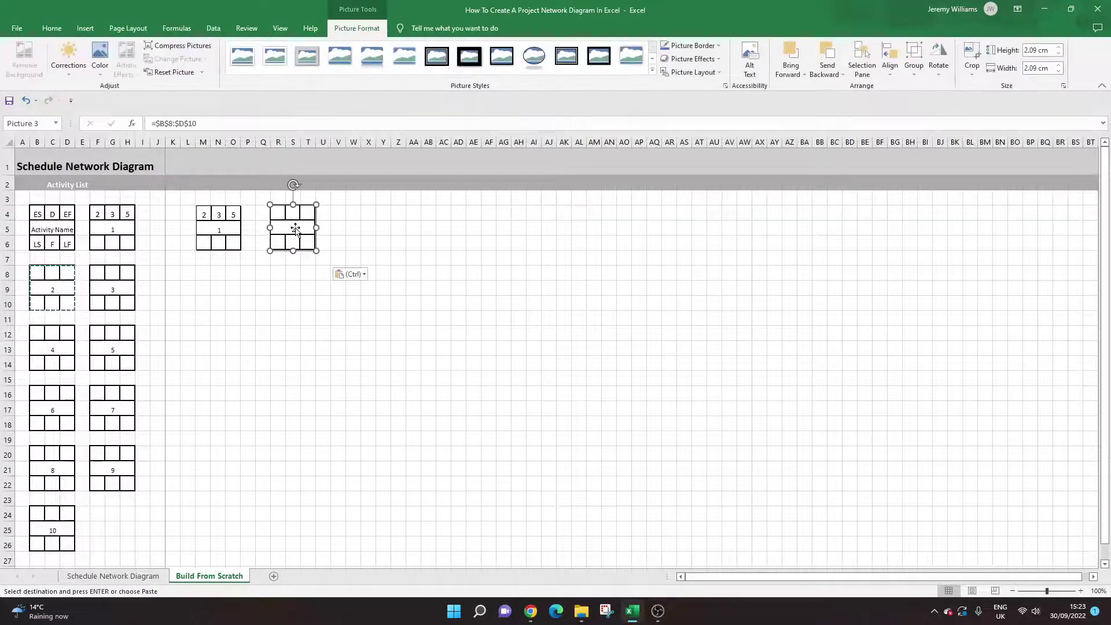
left_click(384, 230)
mouse_move(293, 230)
left_mouse_down()
mouse_move(355, 257)
mouse_move(288, 246)
mouse_move(293, 283)
mouse_move(280, 217)
mouse_move(290, 224)
left_mouse_up()
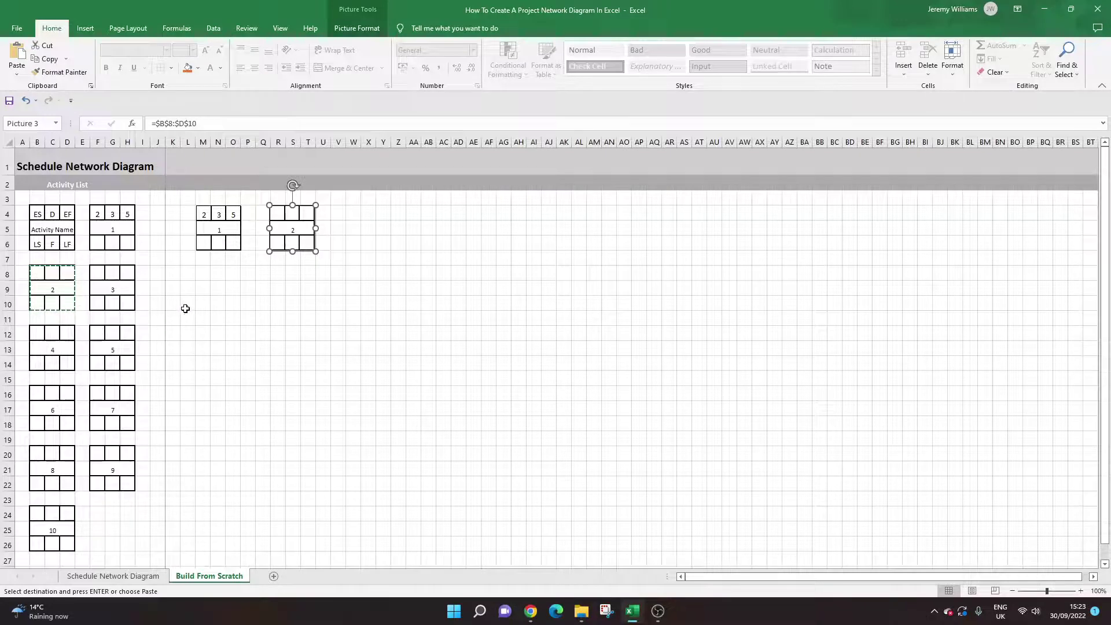
- Paste box 2 as plain cells at Q10, then undo it after a merged-cells warning
left_click(263, 303)
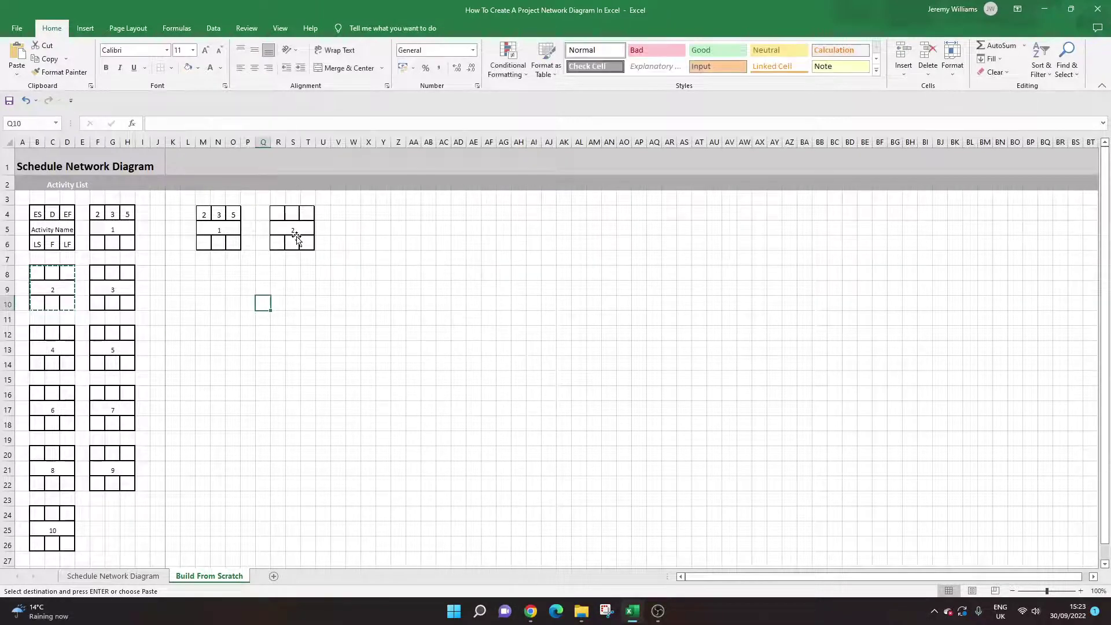
key("ctrl+v")
left_click(290, 303)
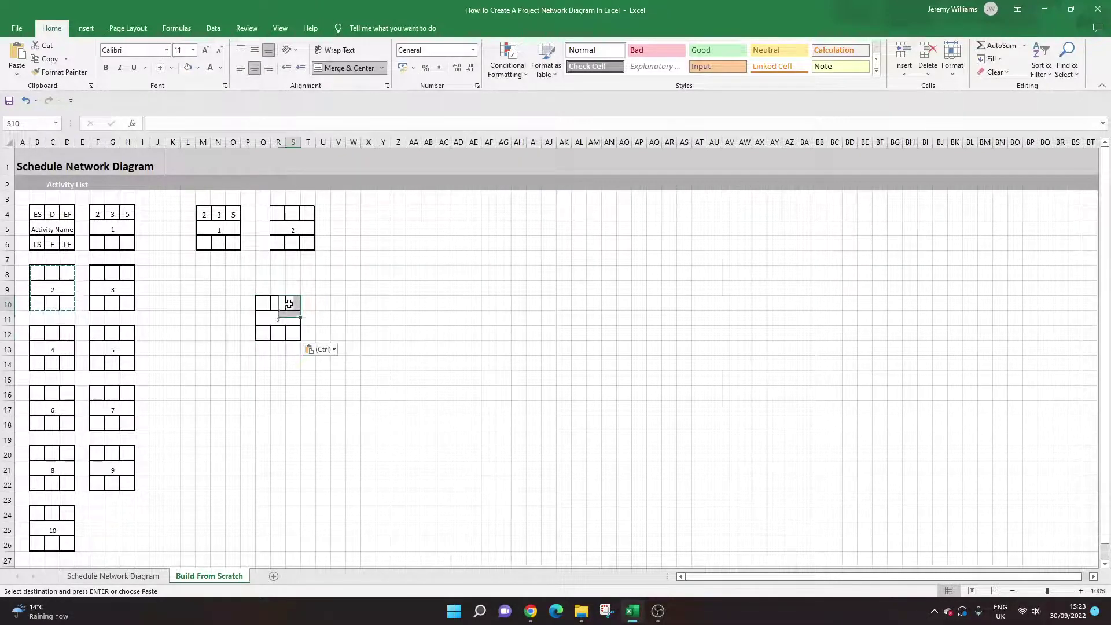
left_click_drag(260, 294, 263, 334)
key("Return")
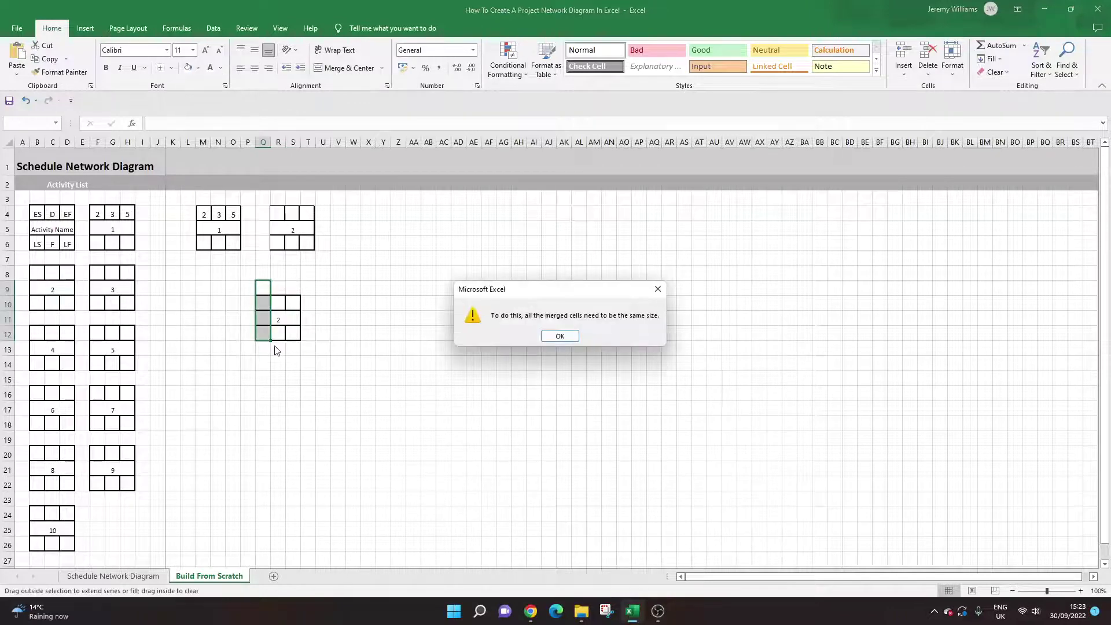
left_click(559, 336)
left_click(26, 100)
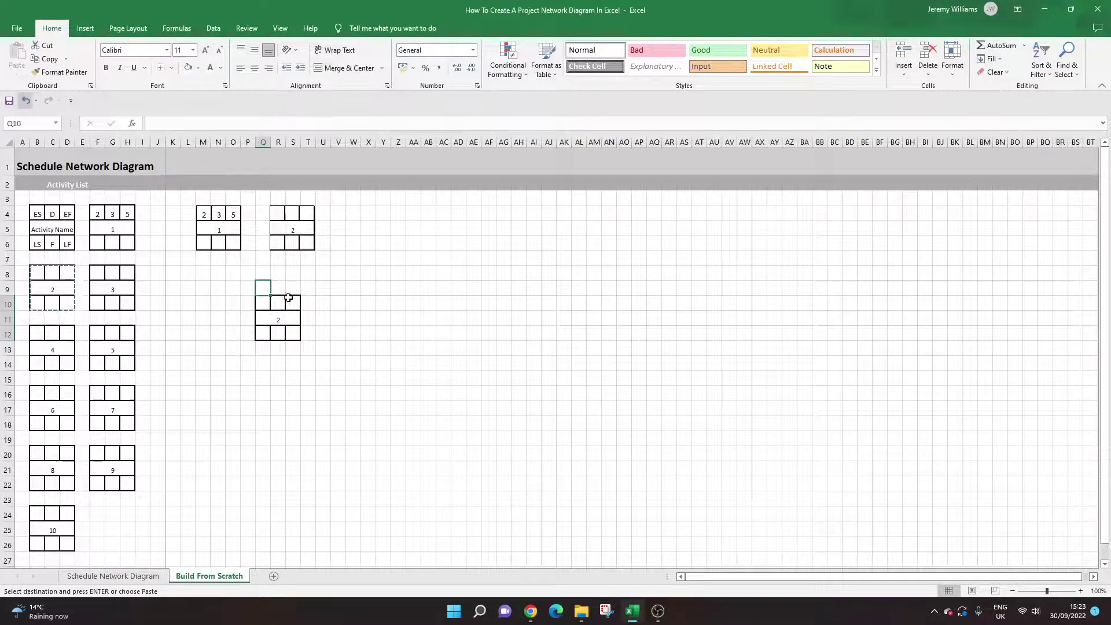
key("Up")
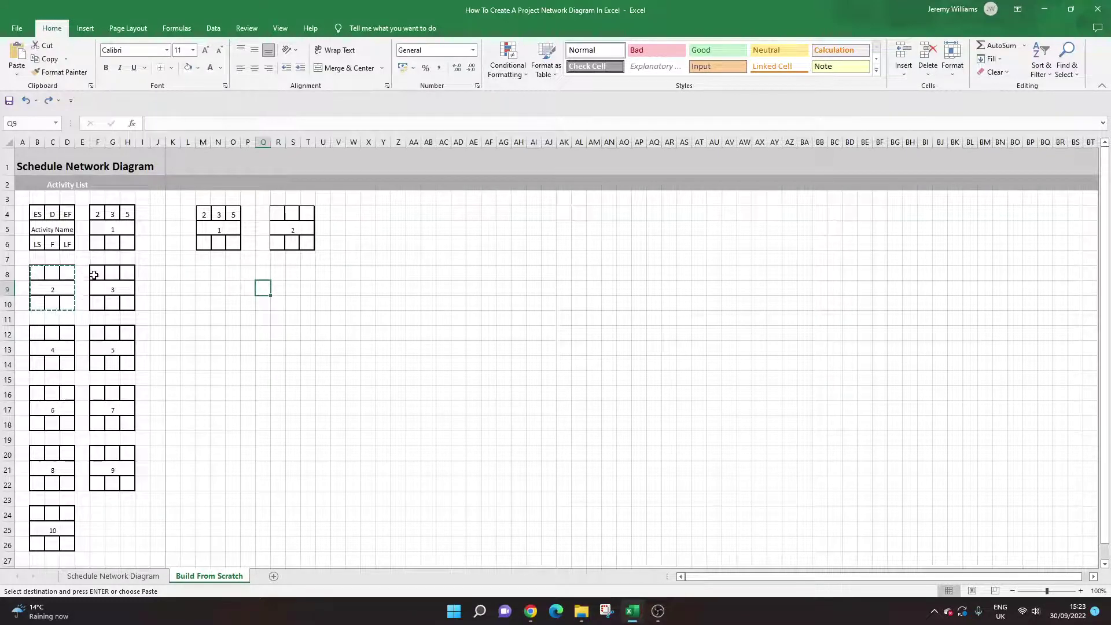
- Copy activity box 3 (F8:H10), paste it at Y12, then undo the paste
left_click_drag(95, 273, 127, 301)
key("ctrl+c")
left_click(379, 331)
key("ctrl+v")
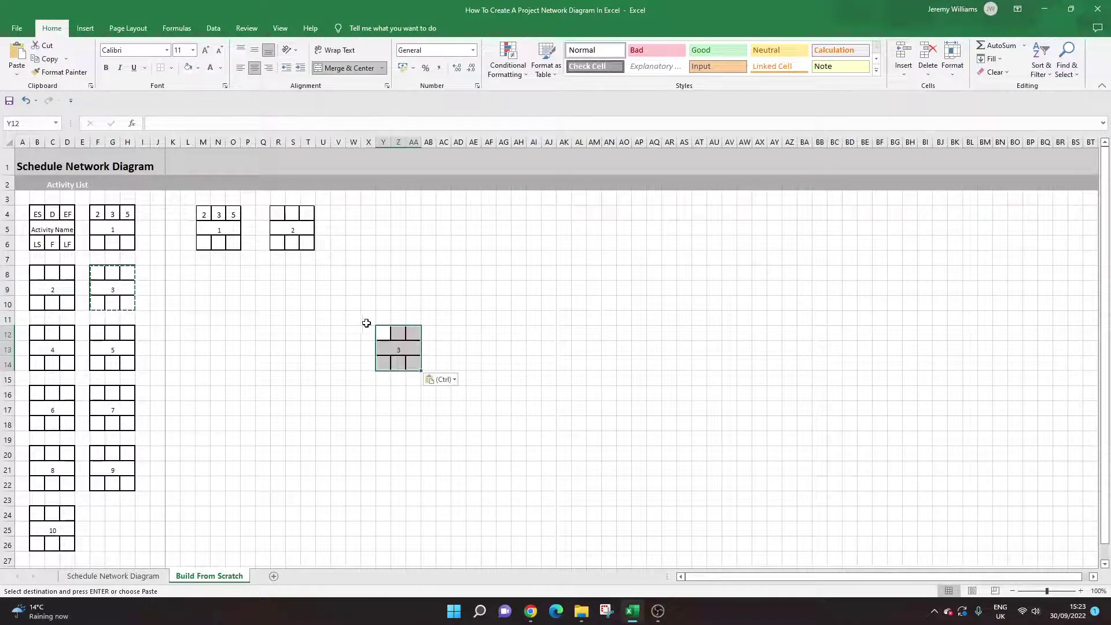
left_click_drag(377, 328, 359, 223)
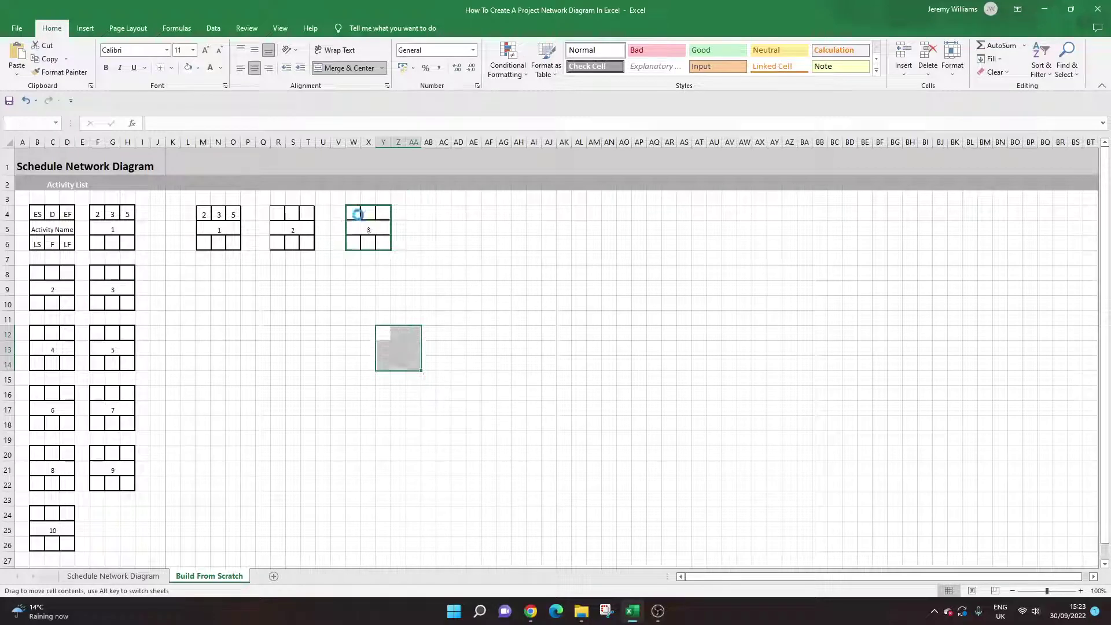
key("ctrl+z")
key("ctrl+z")
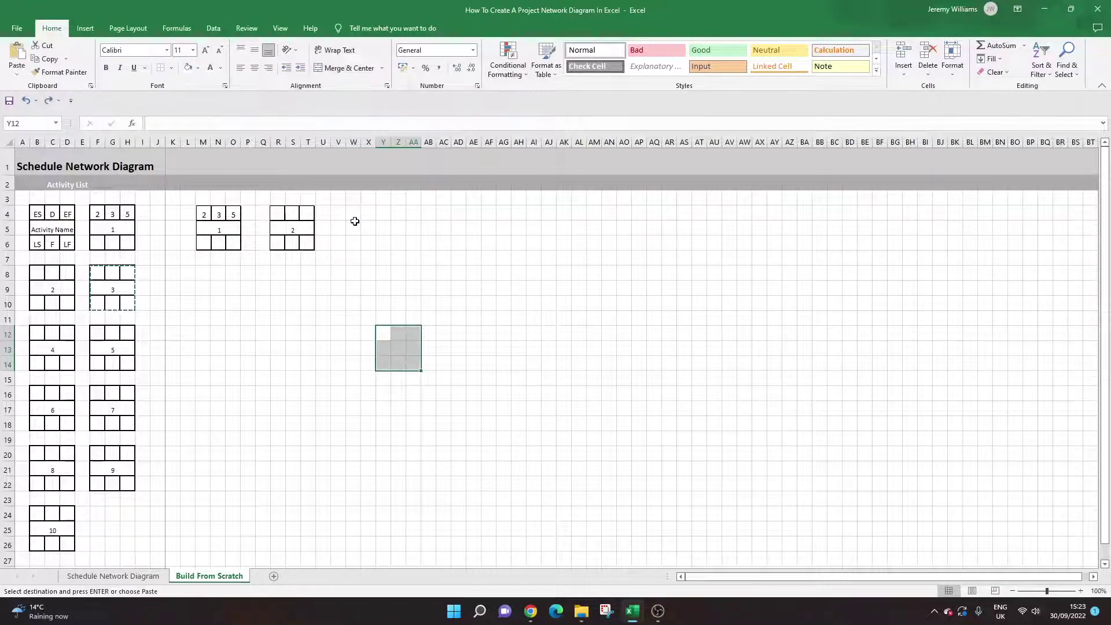
left_click(348, 211)
- Paste box 3 as a linked picture at W4 beside node 2
right_click(348, 211)
left_click(464, 297)
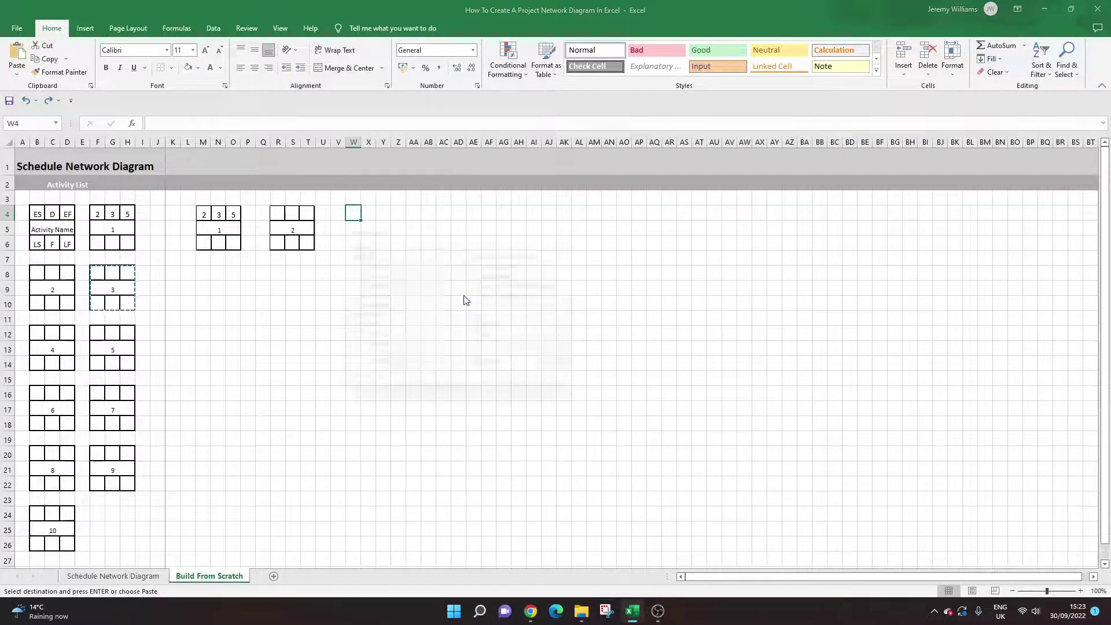
left_click(561, 388)
right_click(351, 213)
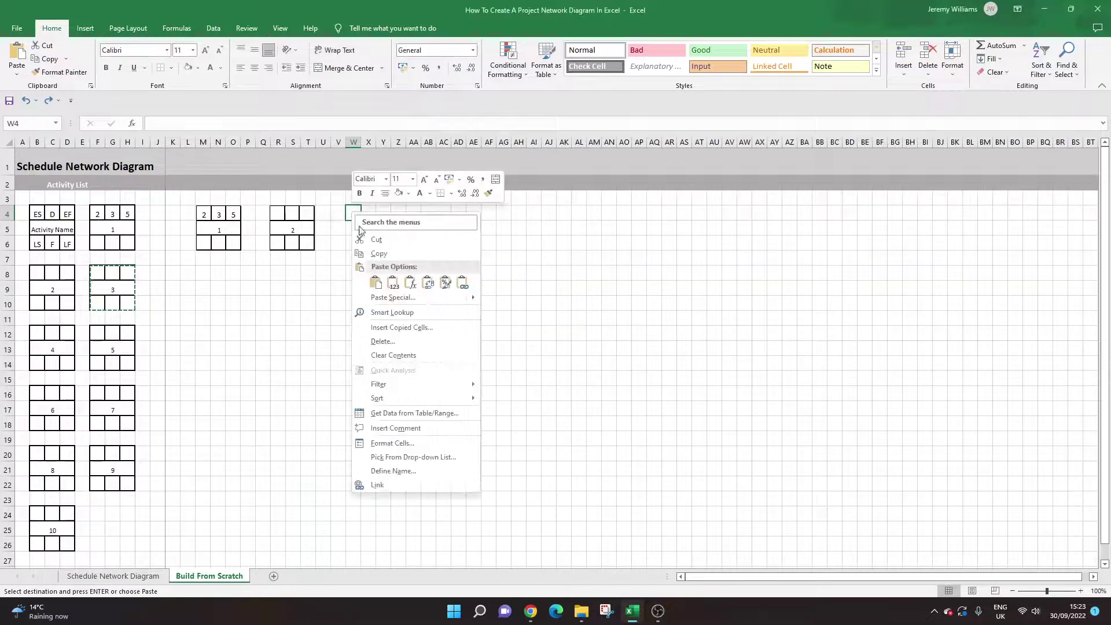
mouse_move(473, 299)
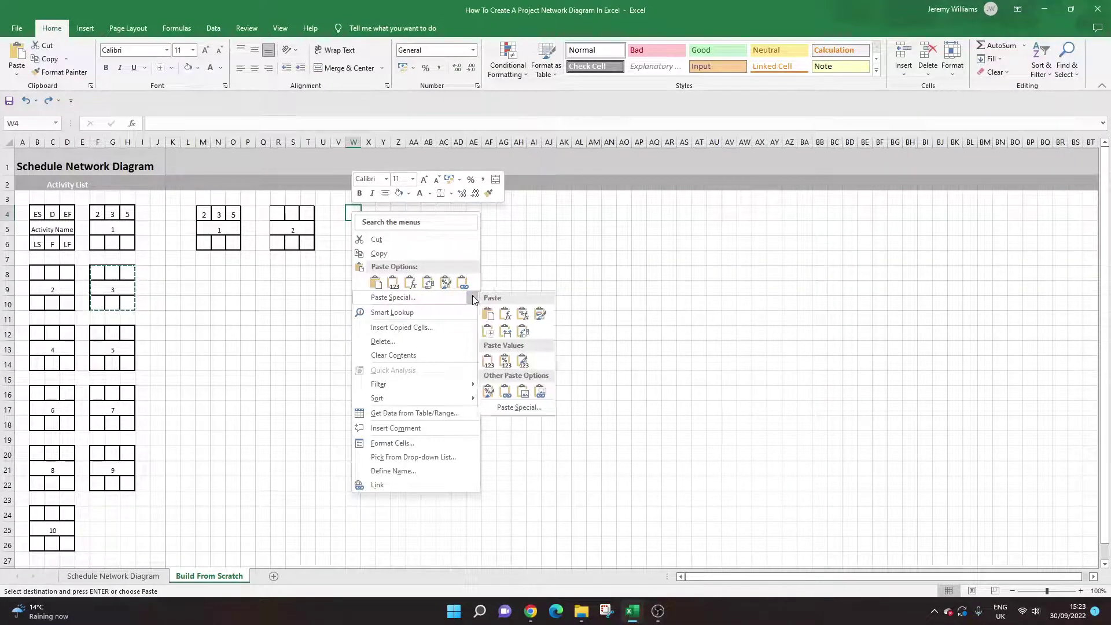
left_click(543, 391)
left_click(384, 319)
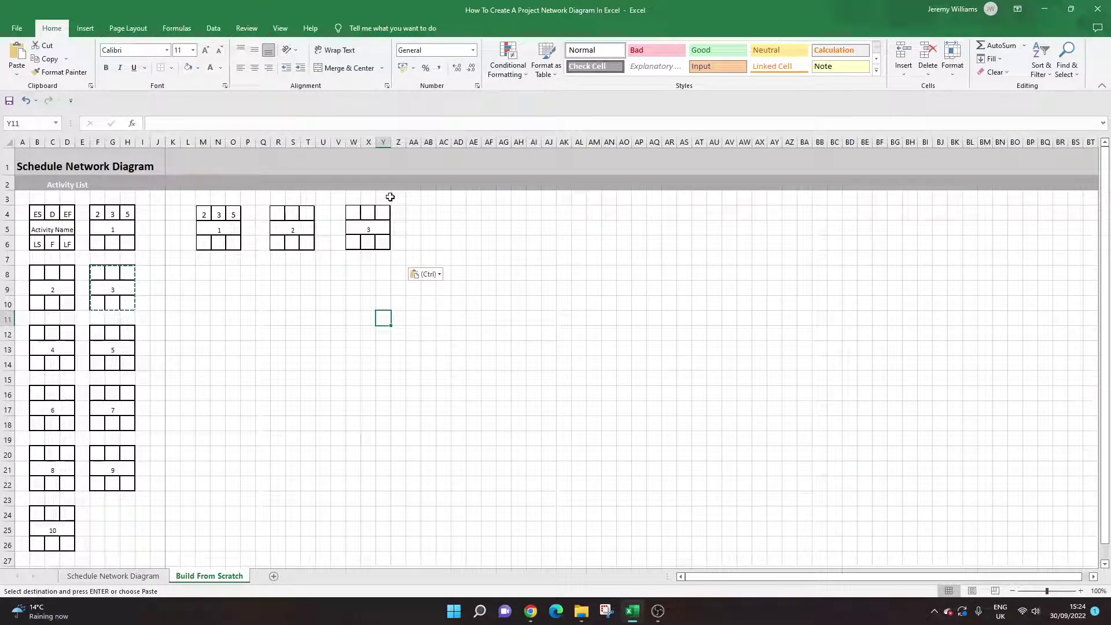
left_click(295, 303)
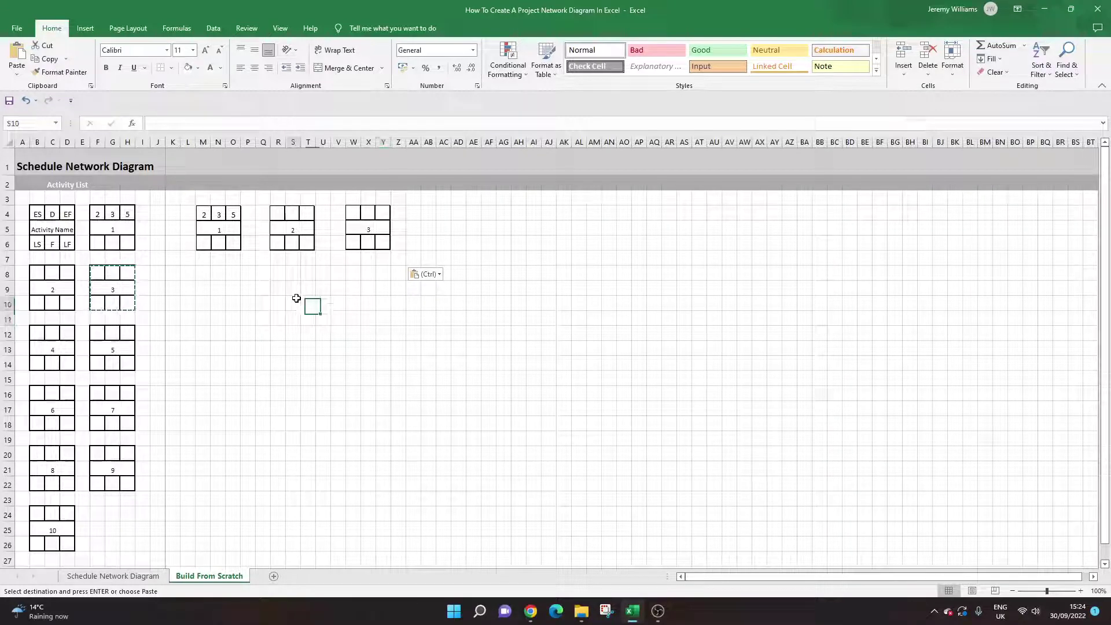
- Align node 3's linked picture level with the other nodes
left_click(85, 28)
left_click(157, 72)
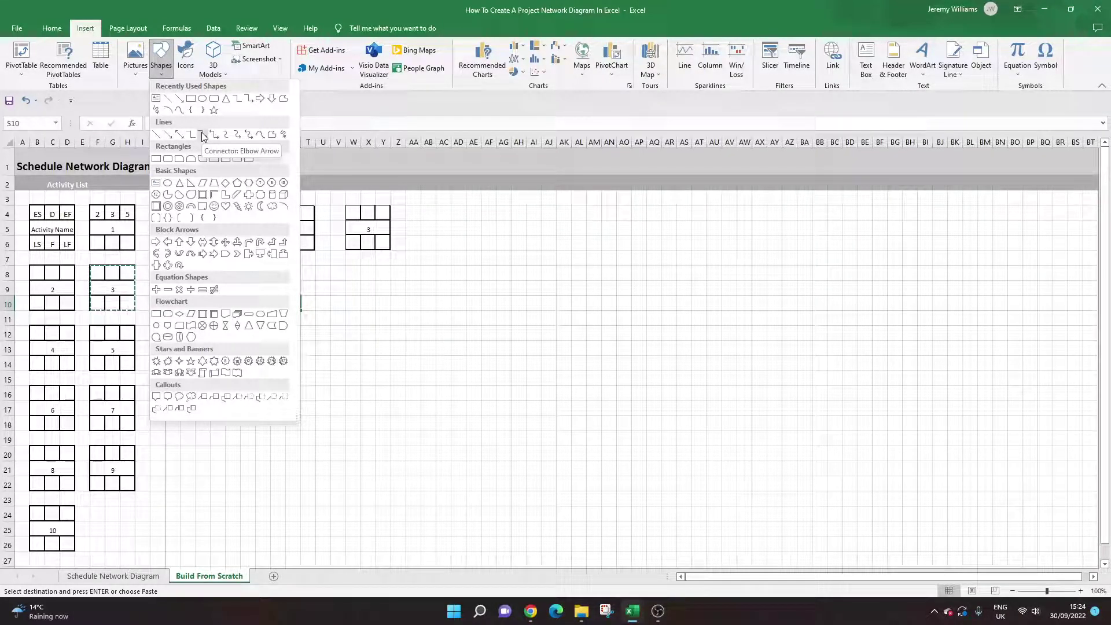
key("Escape")
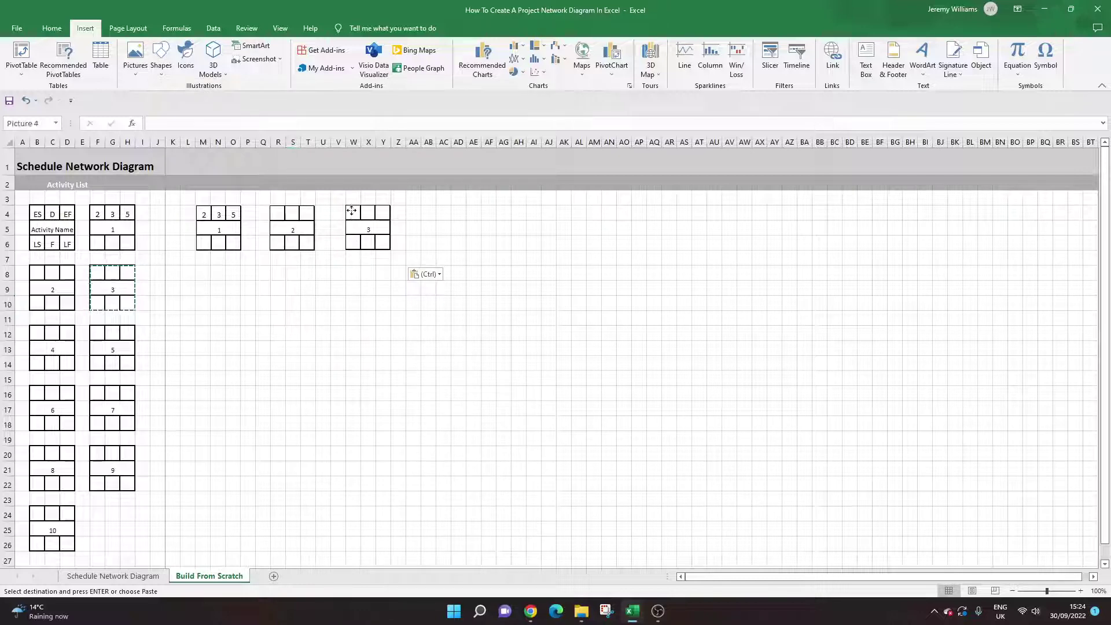
mouse_move(344, 219)
left_mouse_down()
mouse_move(300, 338)
mouse_move(284, 321)
mouse_move(333, 289)
mouse_move(352, 210)
left_mouse_up()
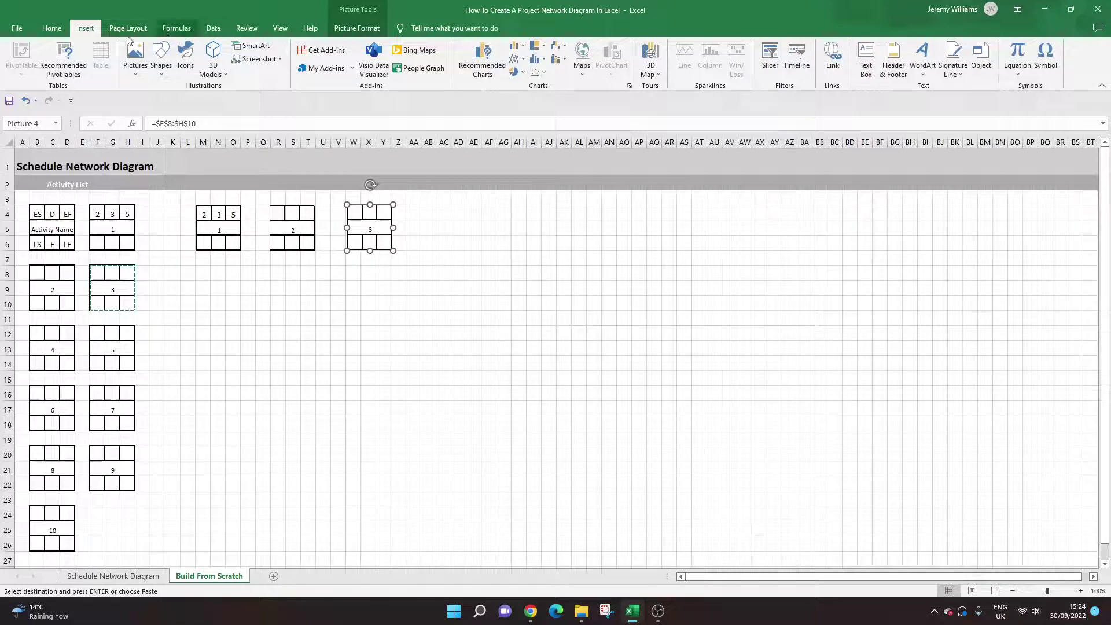
left_click(246, 303)
- Draw a straight arrow connector from node 1 to node 2
left_click(161, 58)
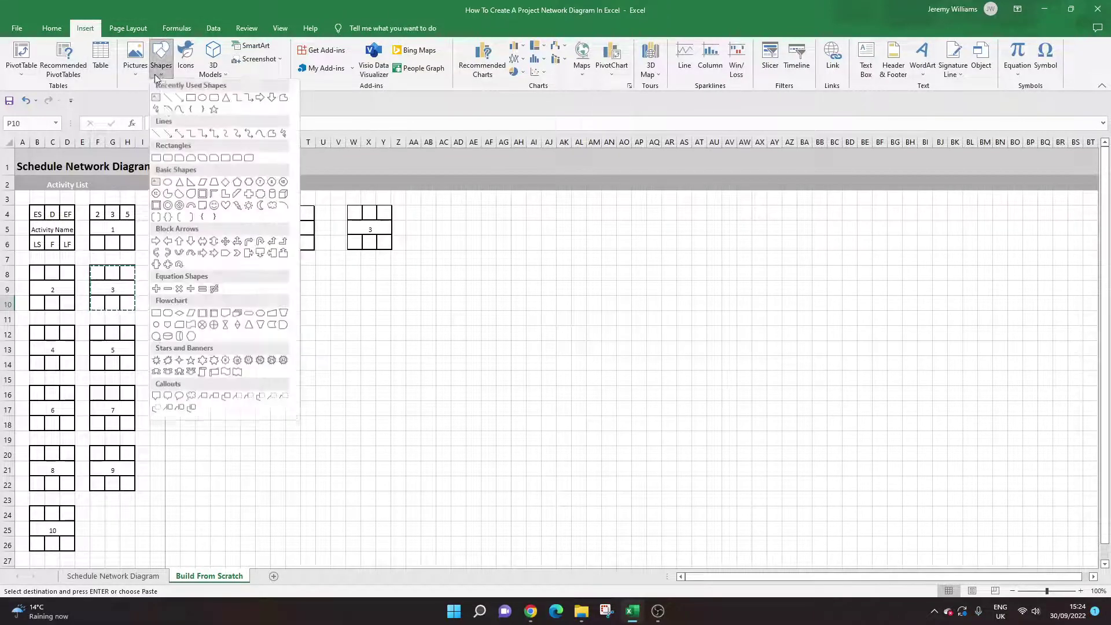
left_click(174, 131)
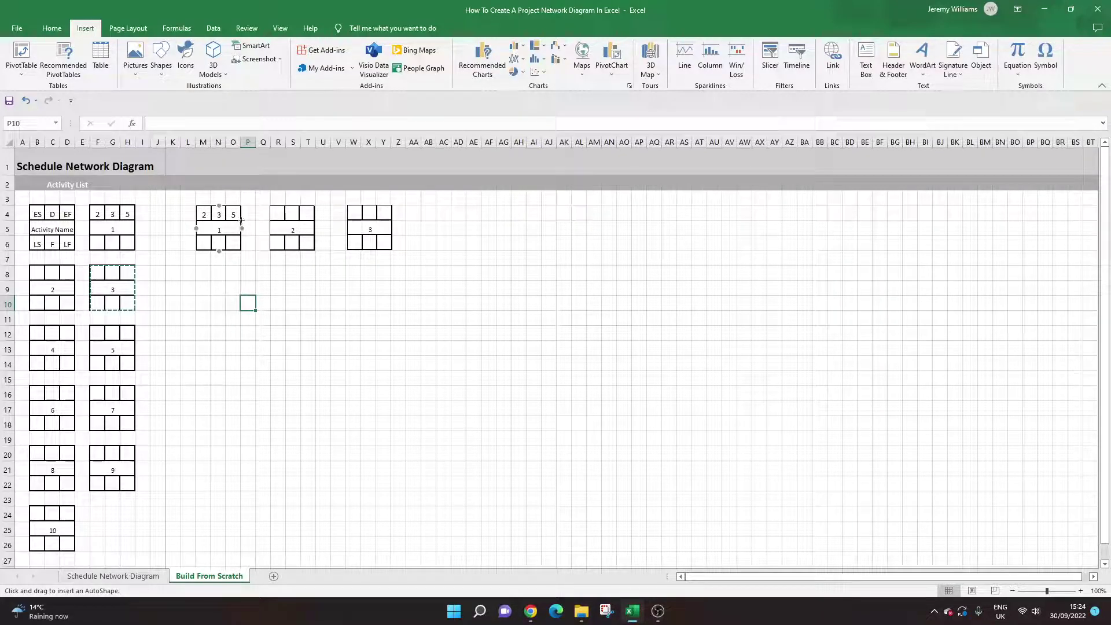
left_click_drag(242, 229, 270, 229)
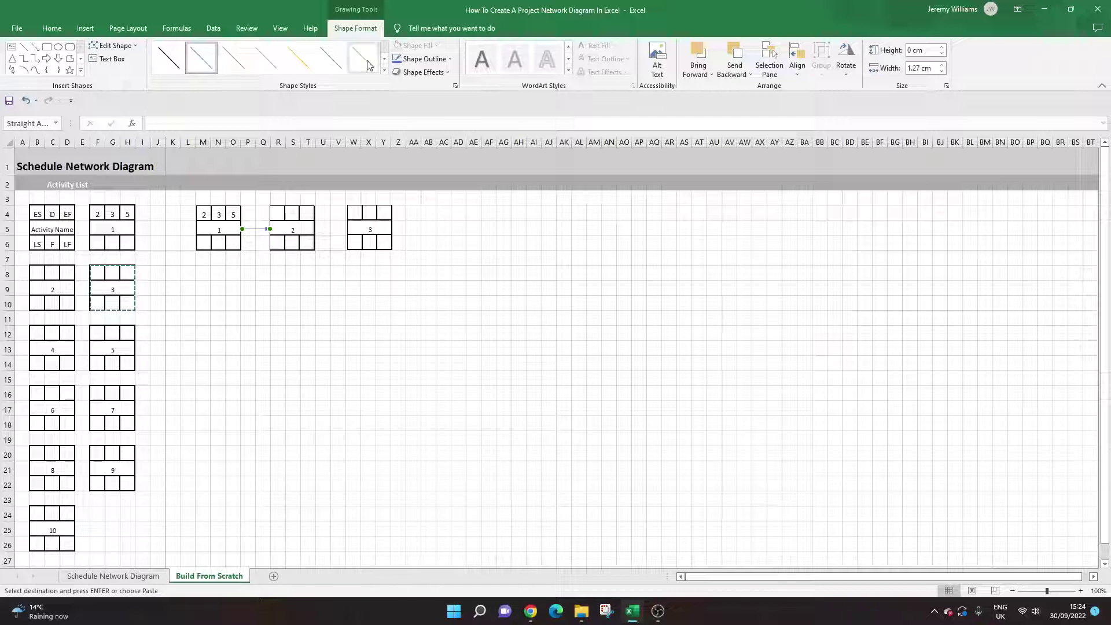
- Give the node 1–2 connector a grey shape style and a heavier outline weight
left_click(274, 68)
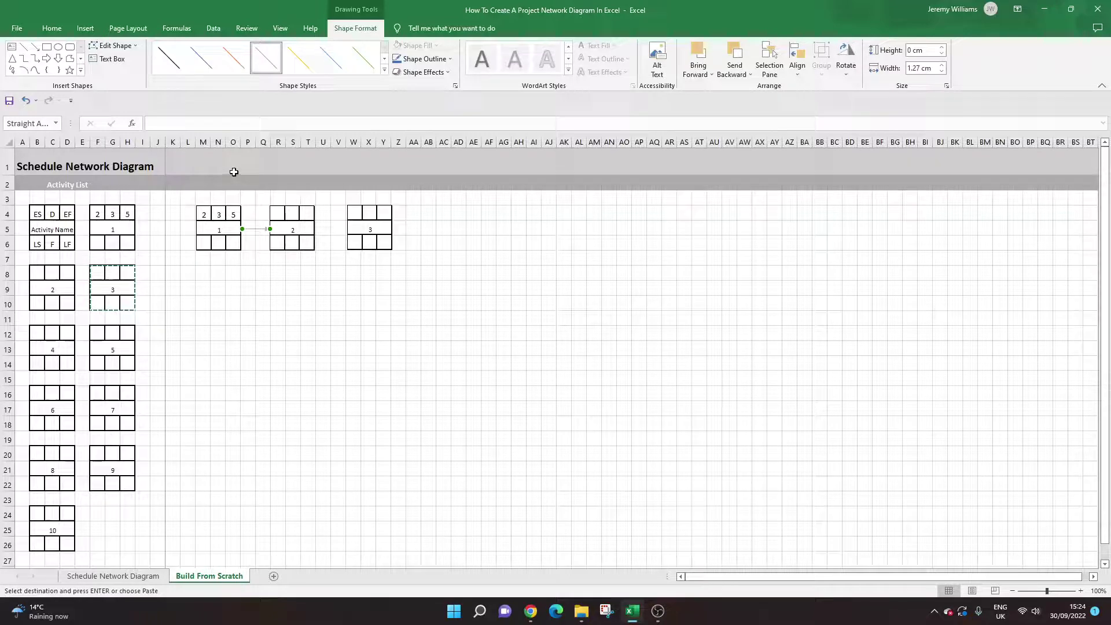
left_click(451, 59)
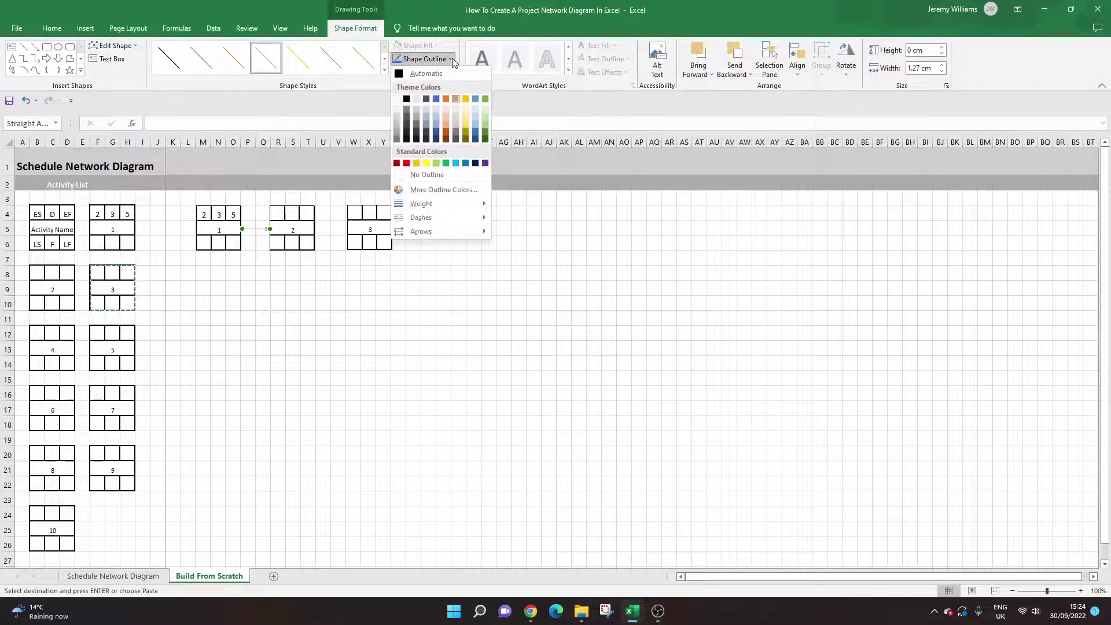
left_click(451, 59)
left_click(450, 73)
left_click(450, 58)
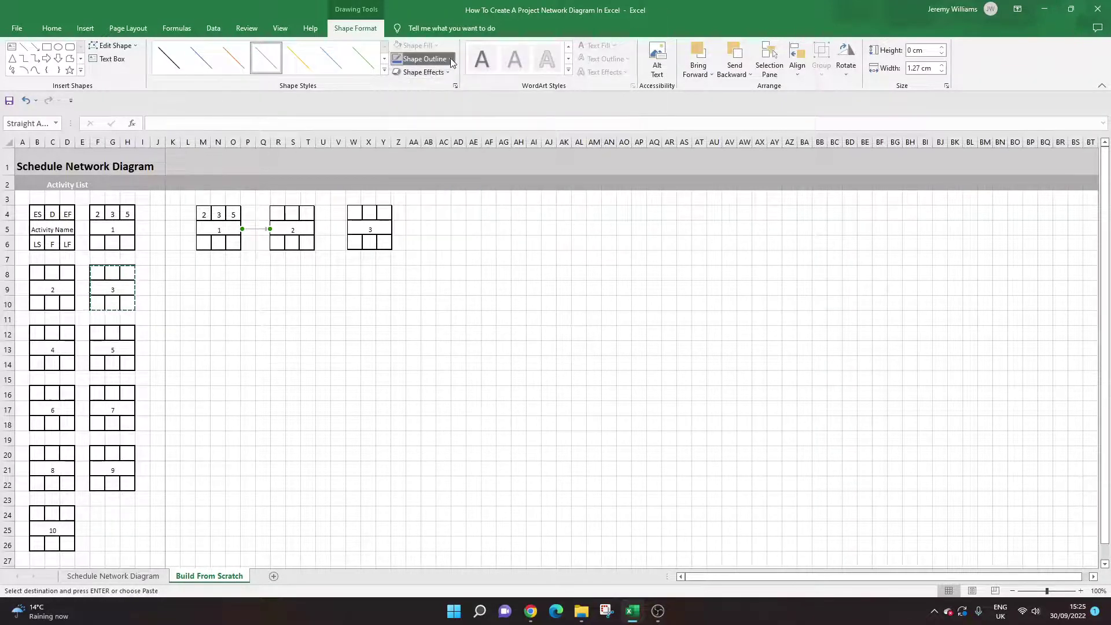
left_click(450, 59)
mouse_move(455, 207)
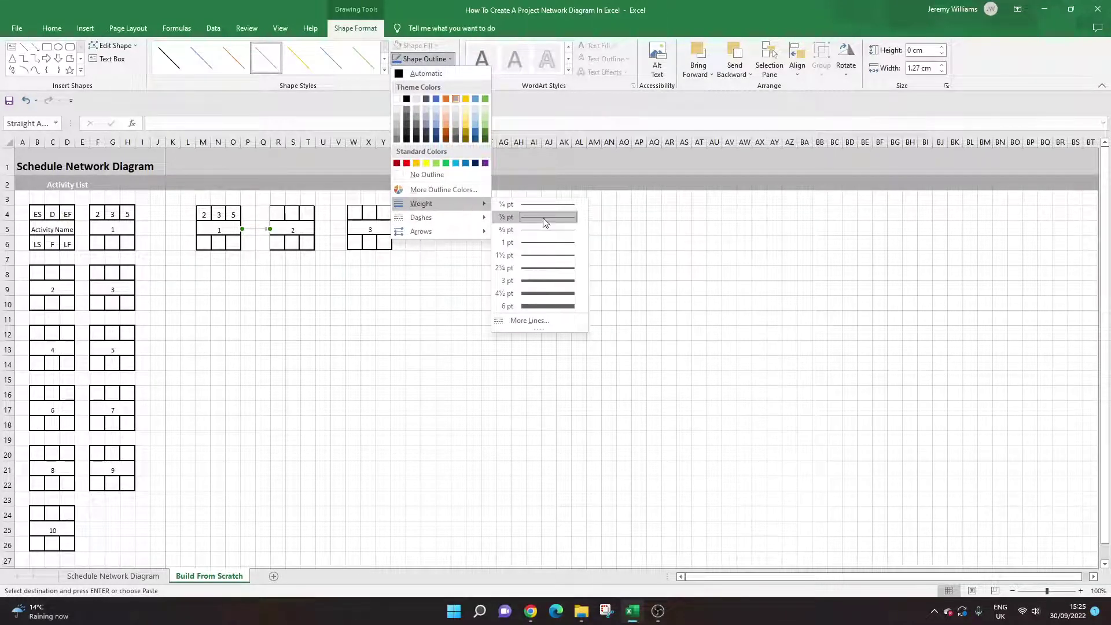
left_click(547, 268)
left_click(398, 307)
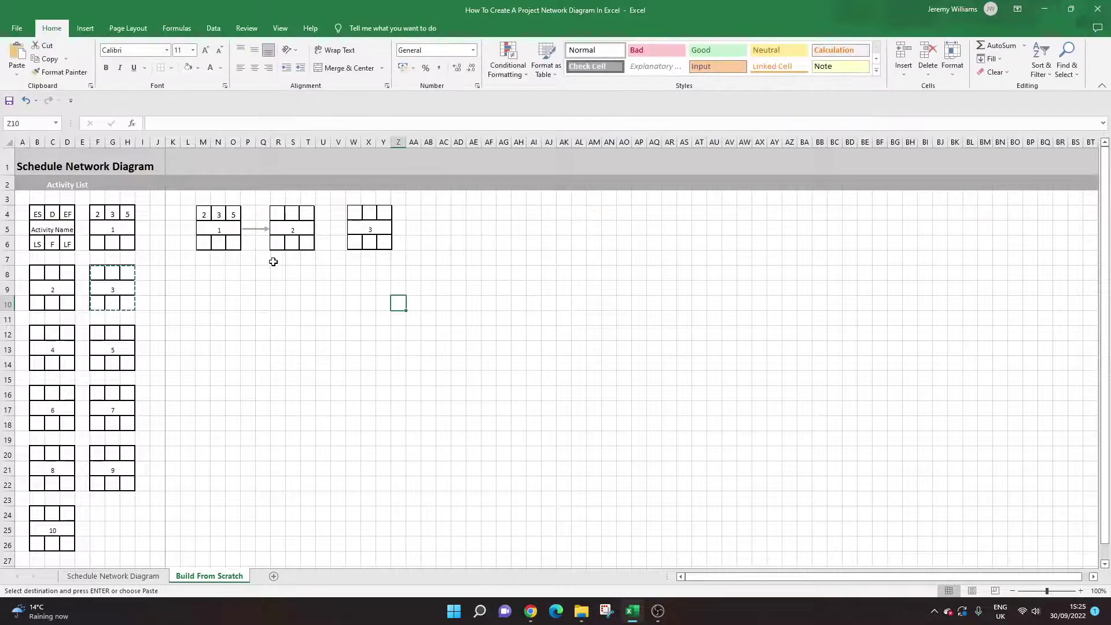
- Copy the node 1–2 arrow and place the copy linking node 2 to node 3
left_click(255, 229)
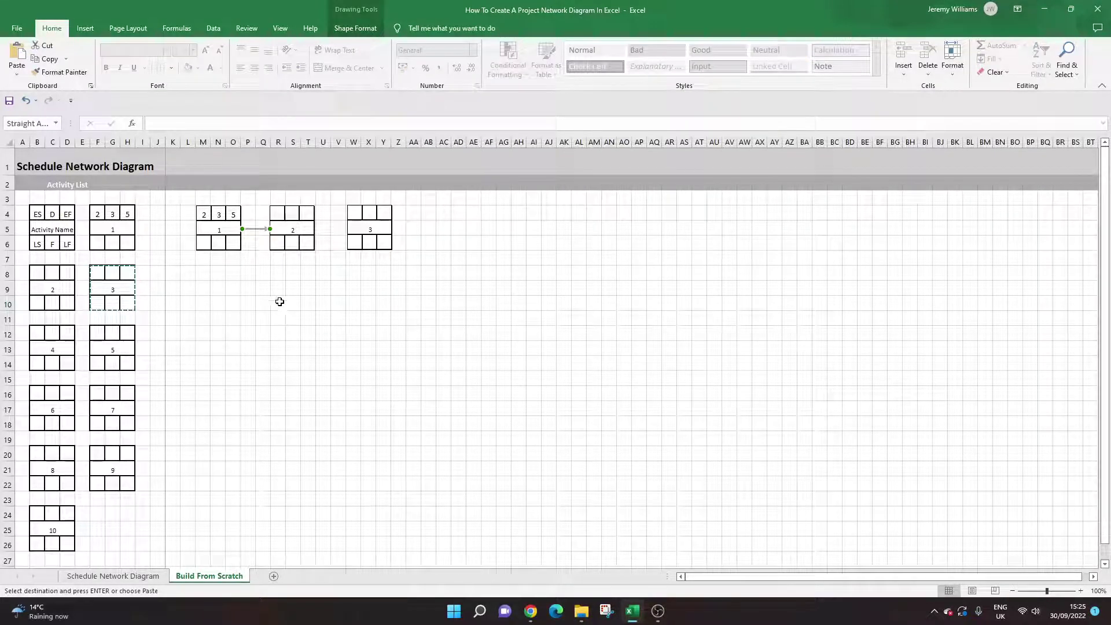
key("ctrl+c")
key("ctrl+v")
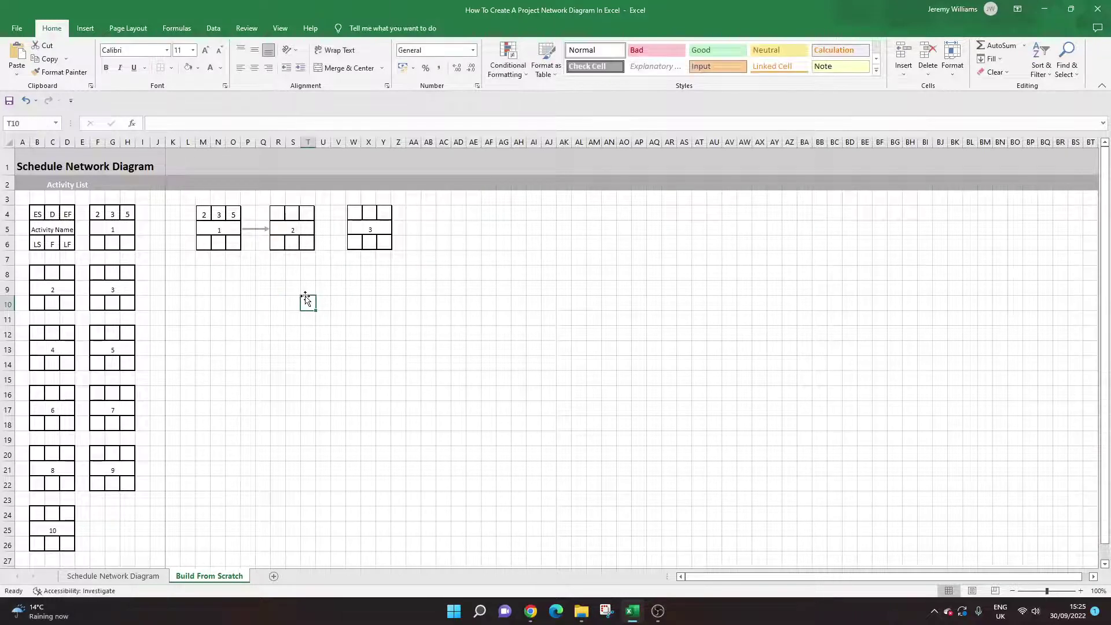
mouse_move(321, 300)
left_mouse_down()
mouse_move(341, 229)
mouse_move(328, 230)
mouse_move(348, 229)
left_mouse_up()
key("Escape")
left_click(339, 231)
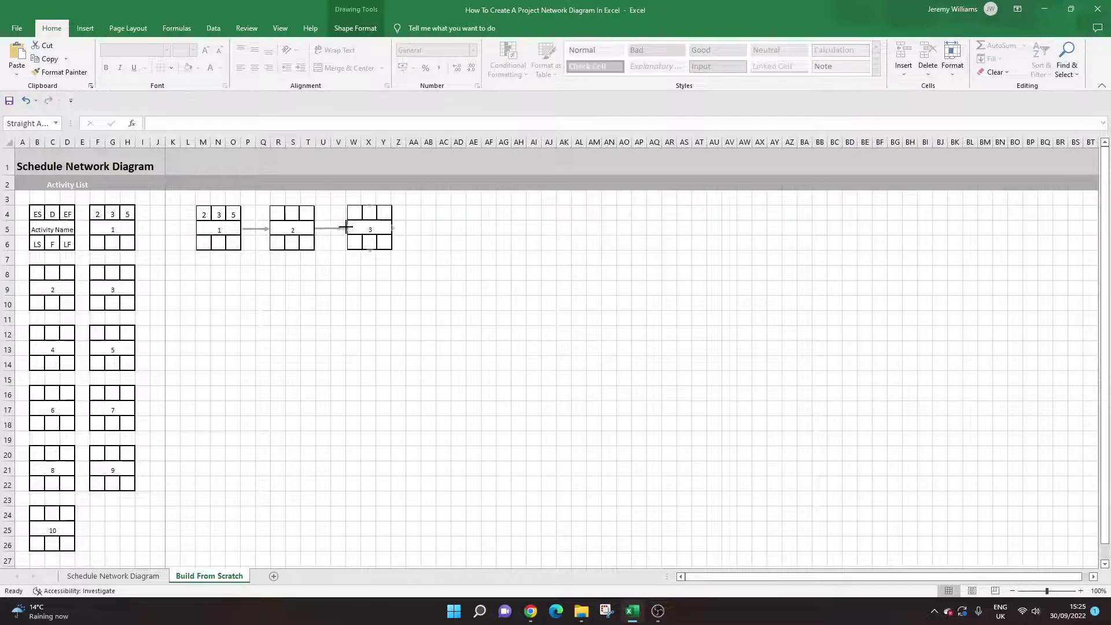
left_click(490, 288)
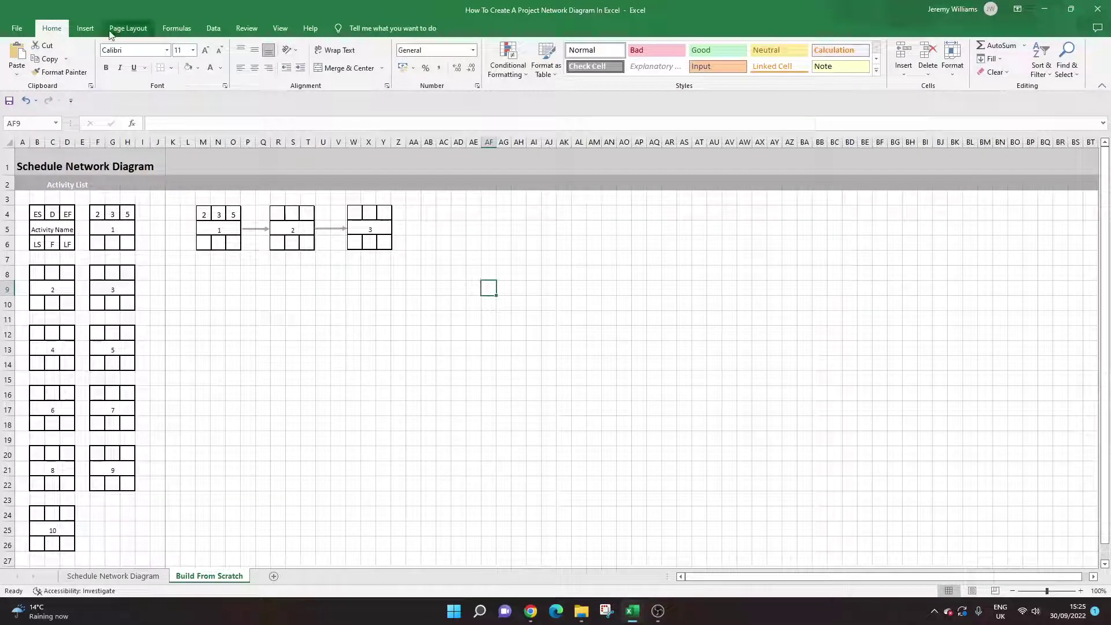
- Enter 1, 2 and 3 in F8:H8 as node 3's top row, then view the Schedule Network Diagram sheet
left_click(128, 28)
left_click(85, 28)
left_click(443, 332)
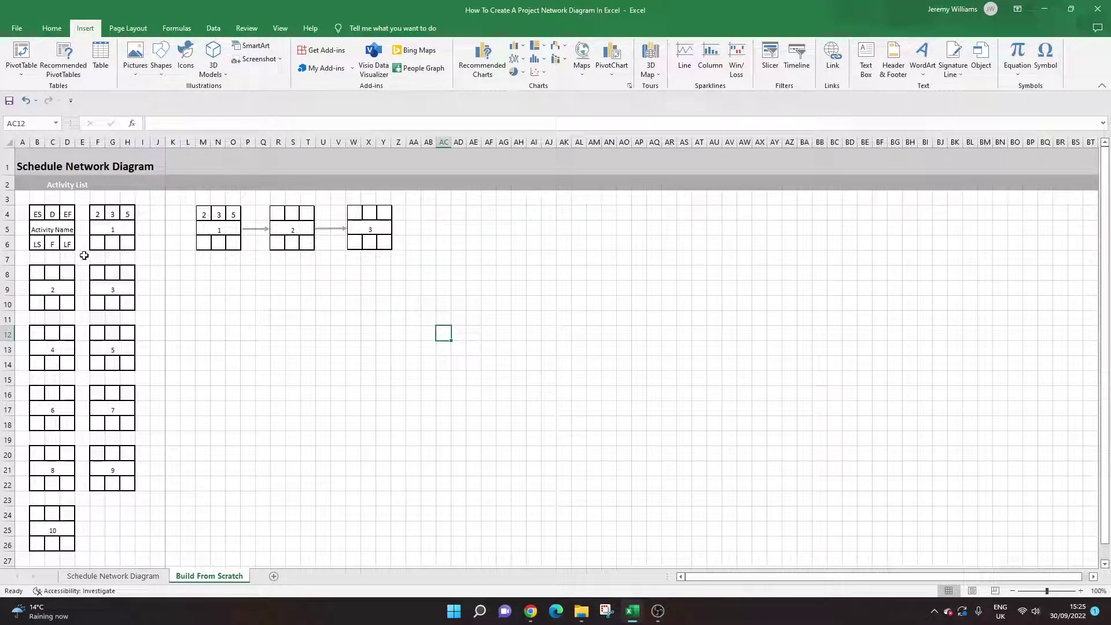
left_click(99, 273)
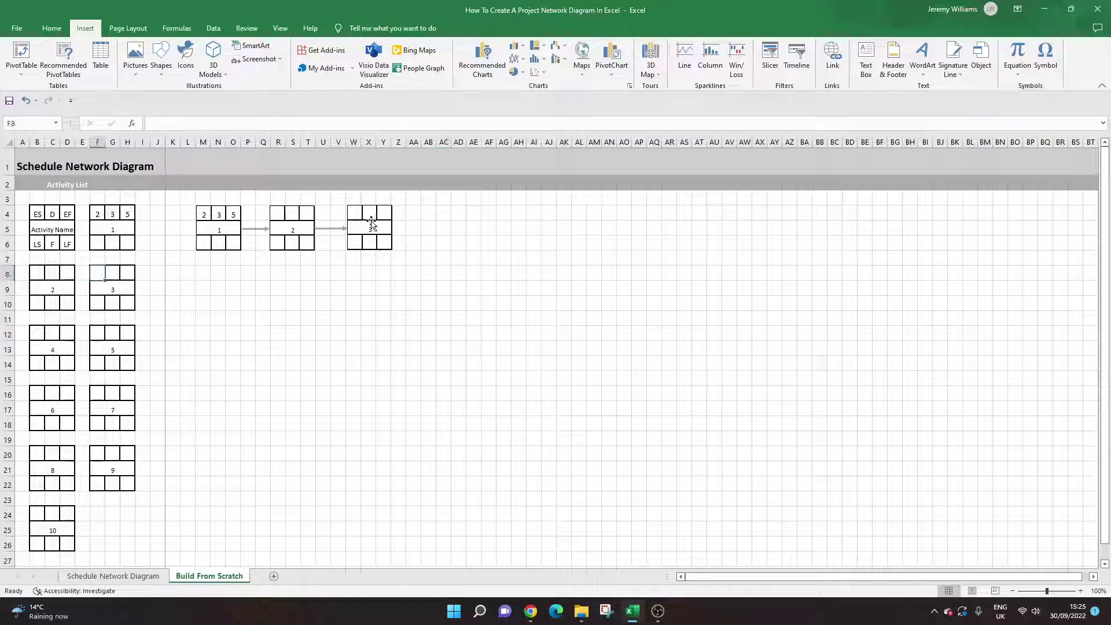
type("1")
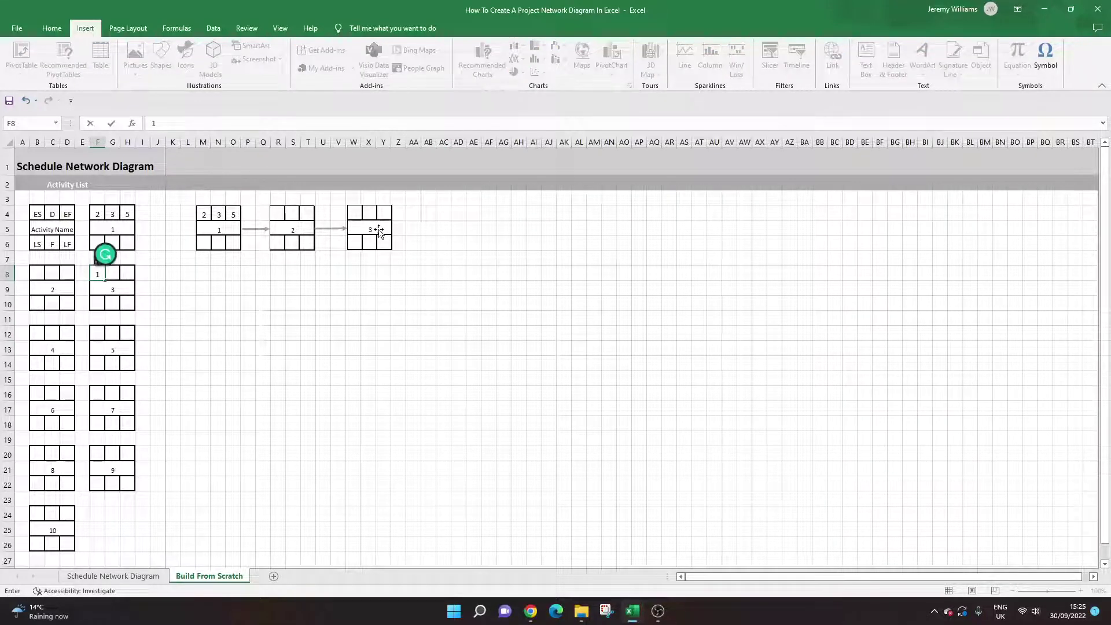
key("Tab")
type("2")
key("Tab")
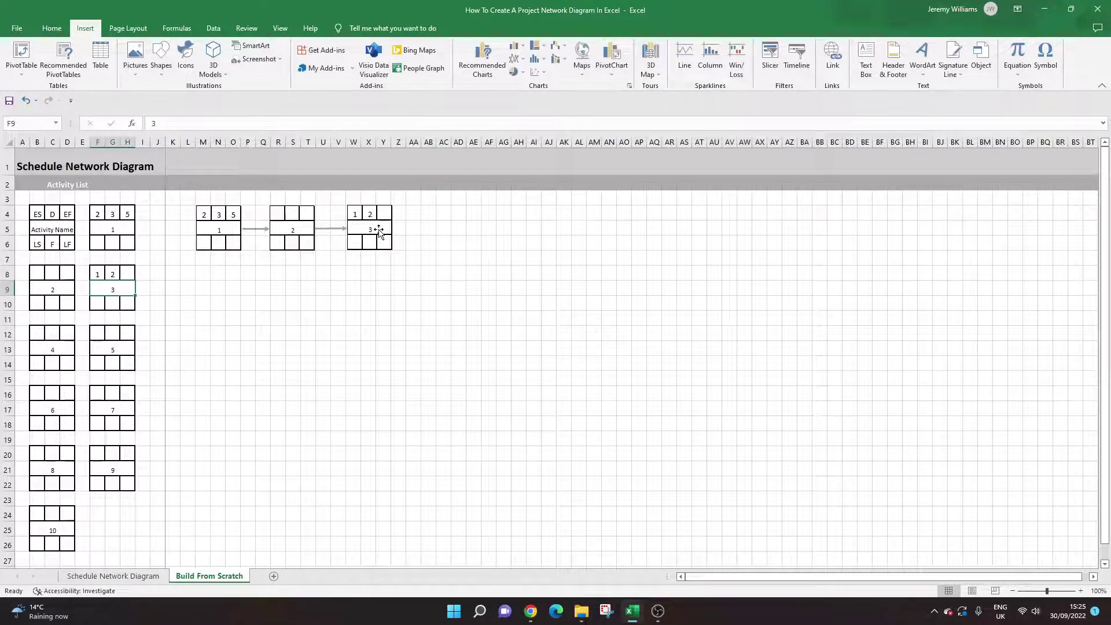
type("3")
key("Return")
left_click(232, 293)
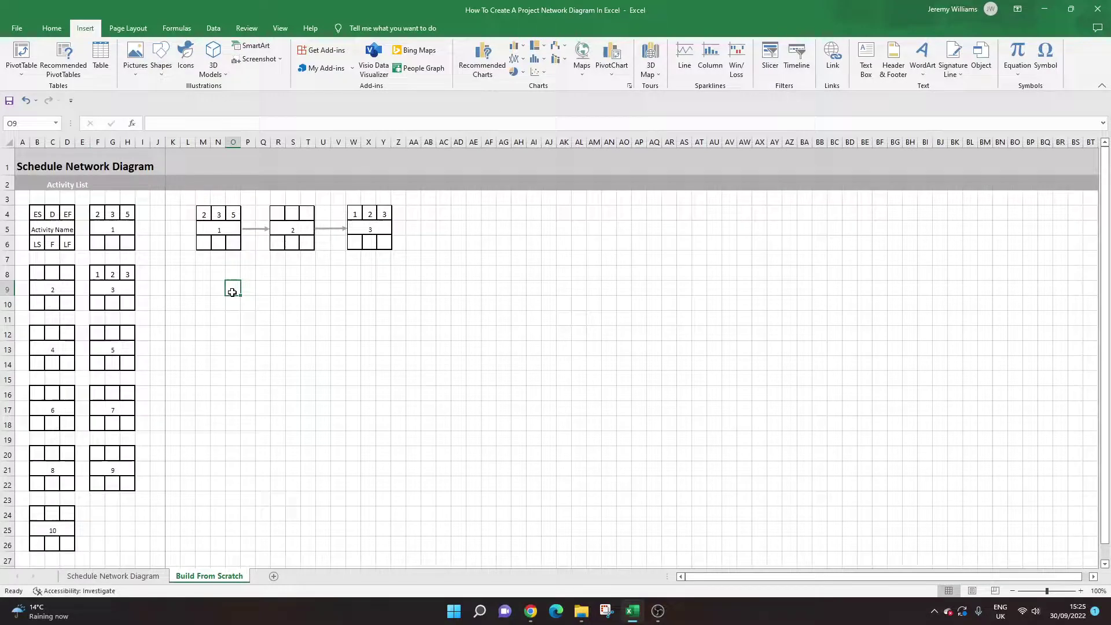
left_click(113, 576)
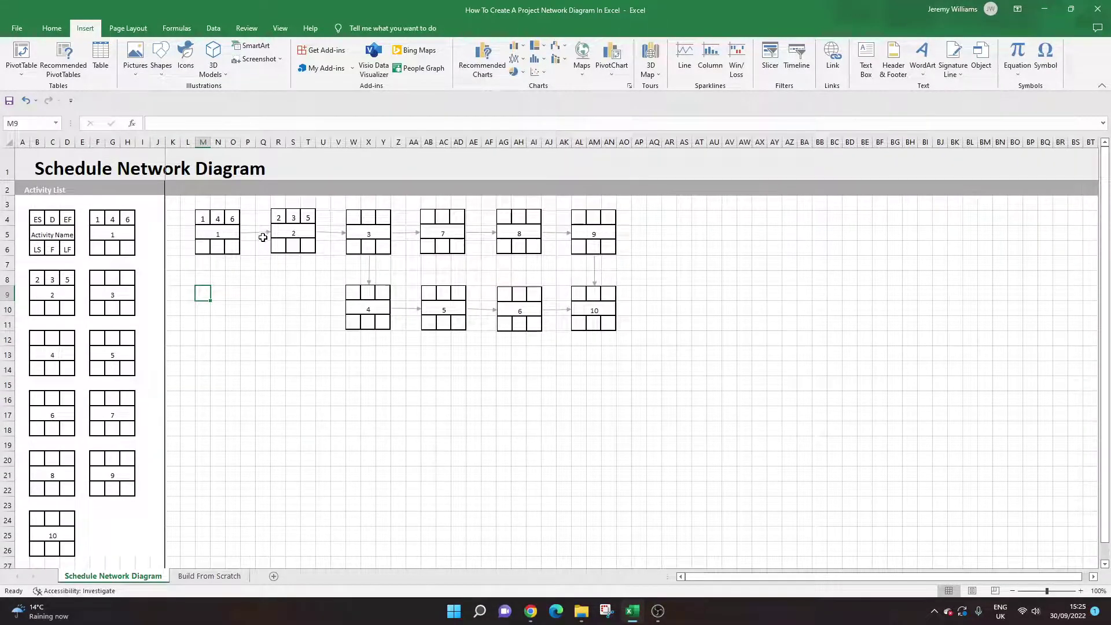
- Review the finished Schedule Network Diagram sheet, briefly revisiting Build From Scratch
left_click(57, 166)
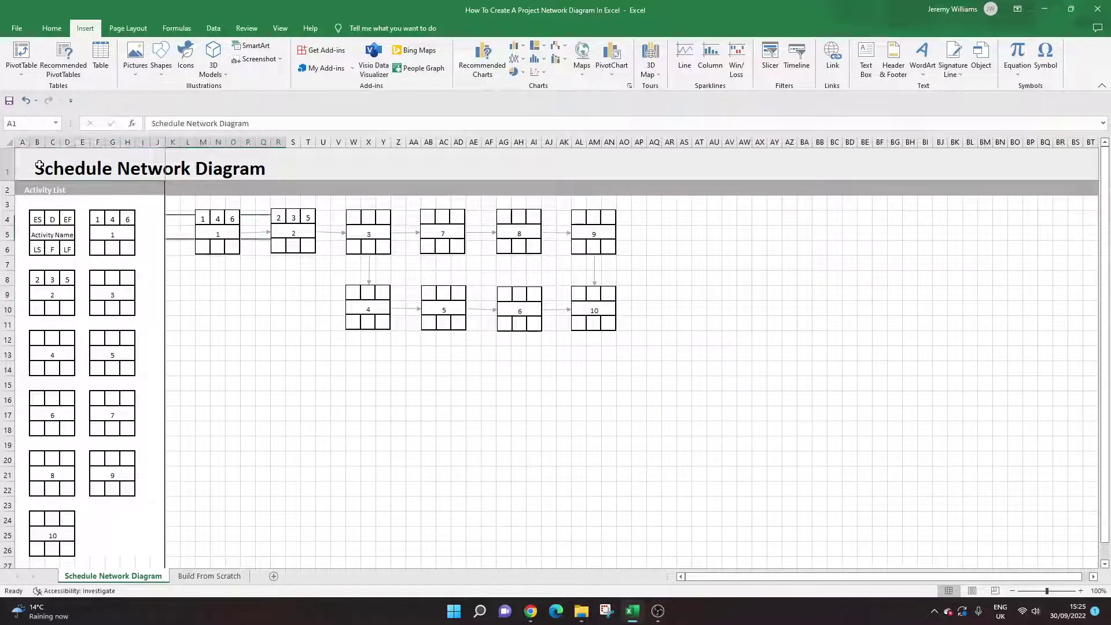
left_click(210, 575)
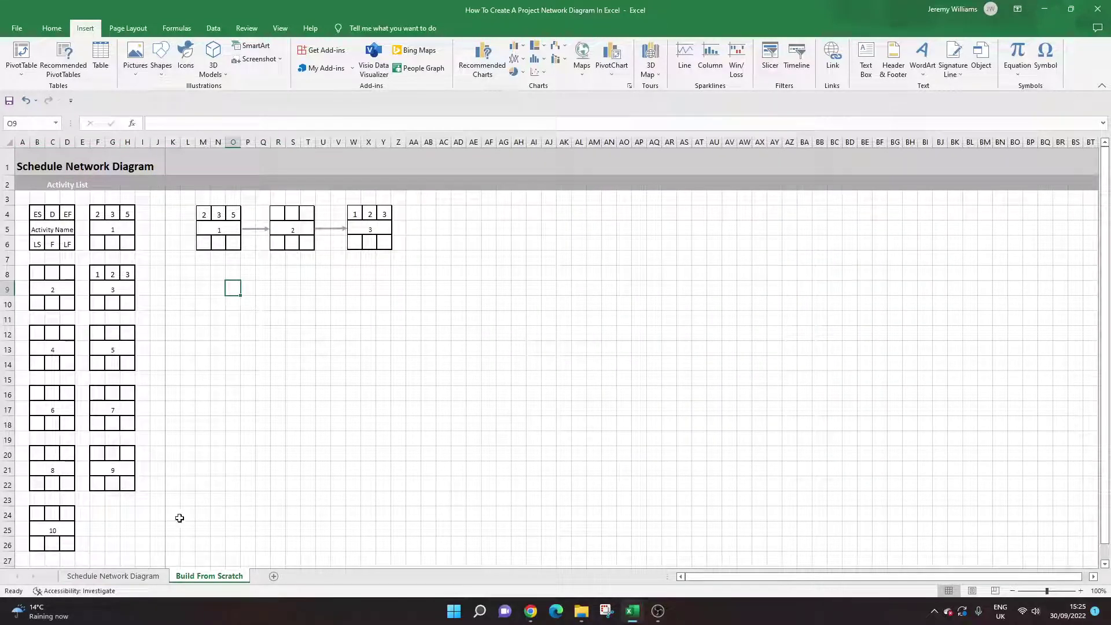
left_click(113, 576)
left_click(221, 303)
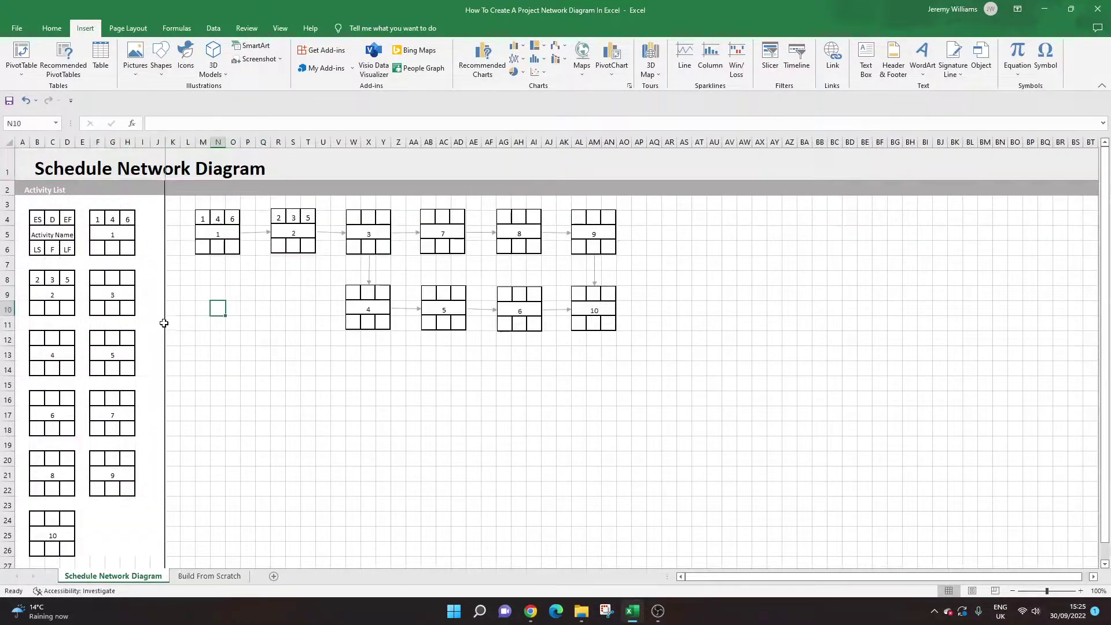